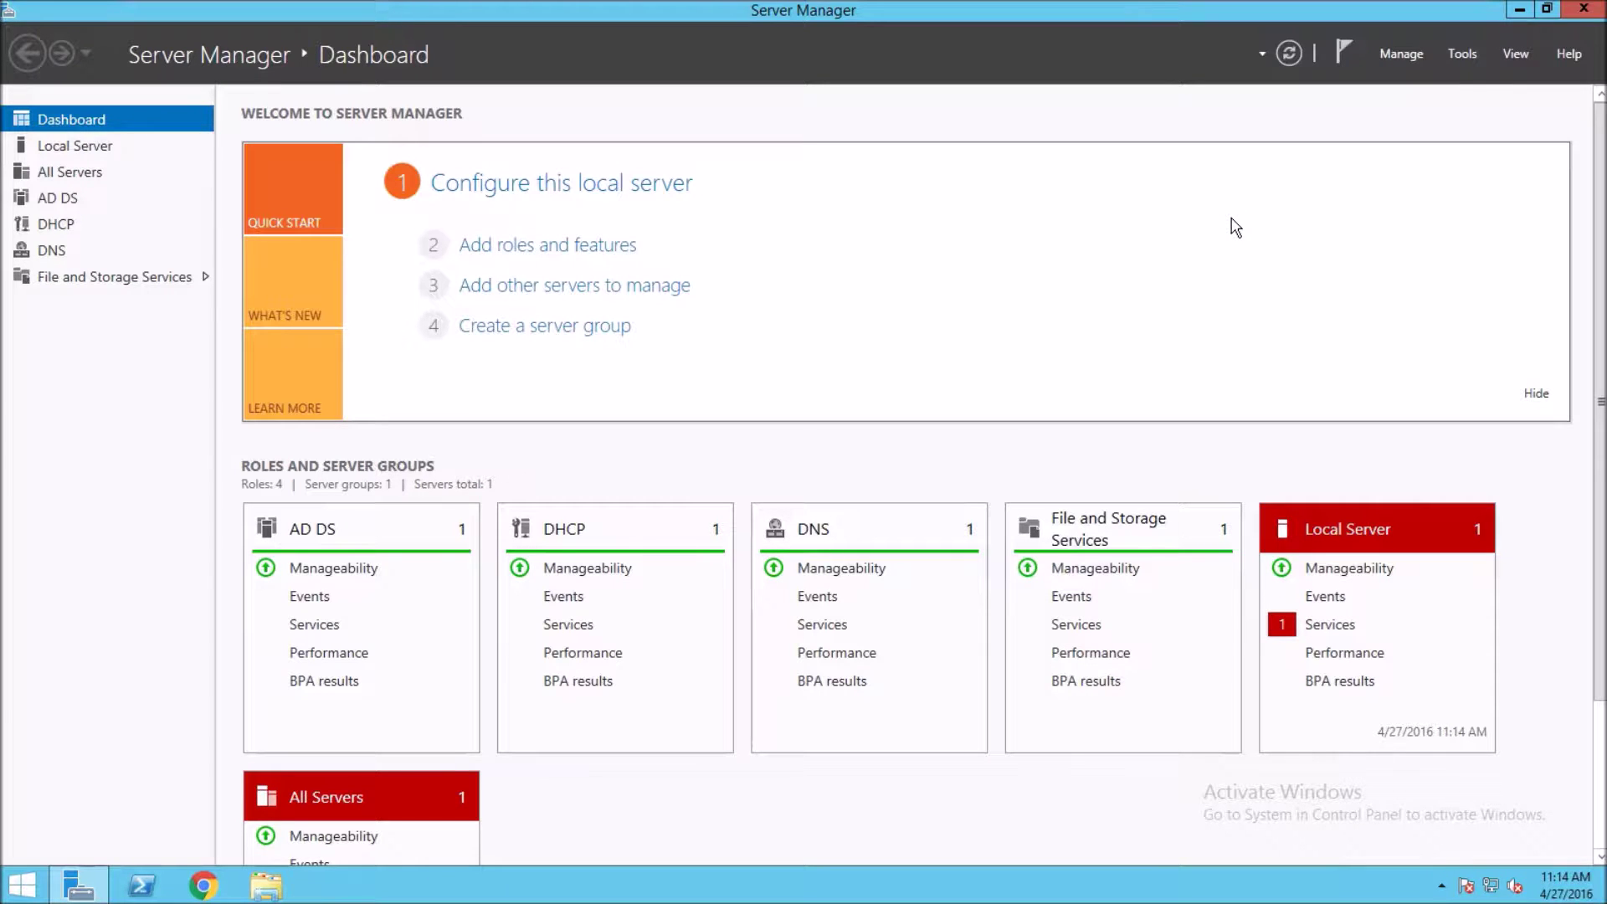
- Launch Active Directory Users and Computers from Server Manager's Tools menu
left_click(1453, 95)
left_click(1459, 52)
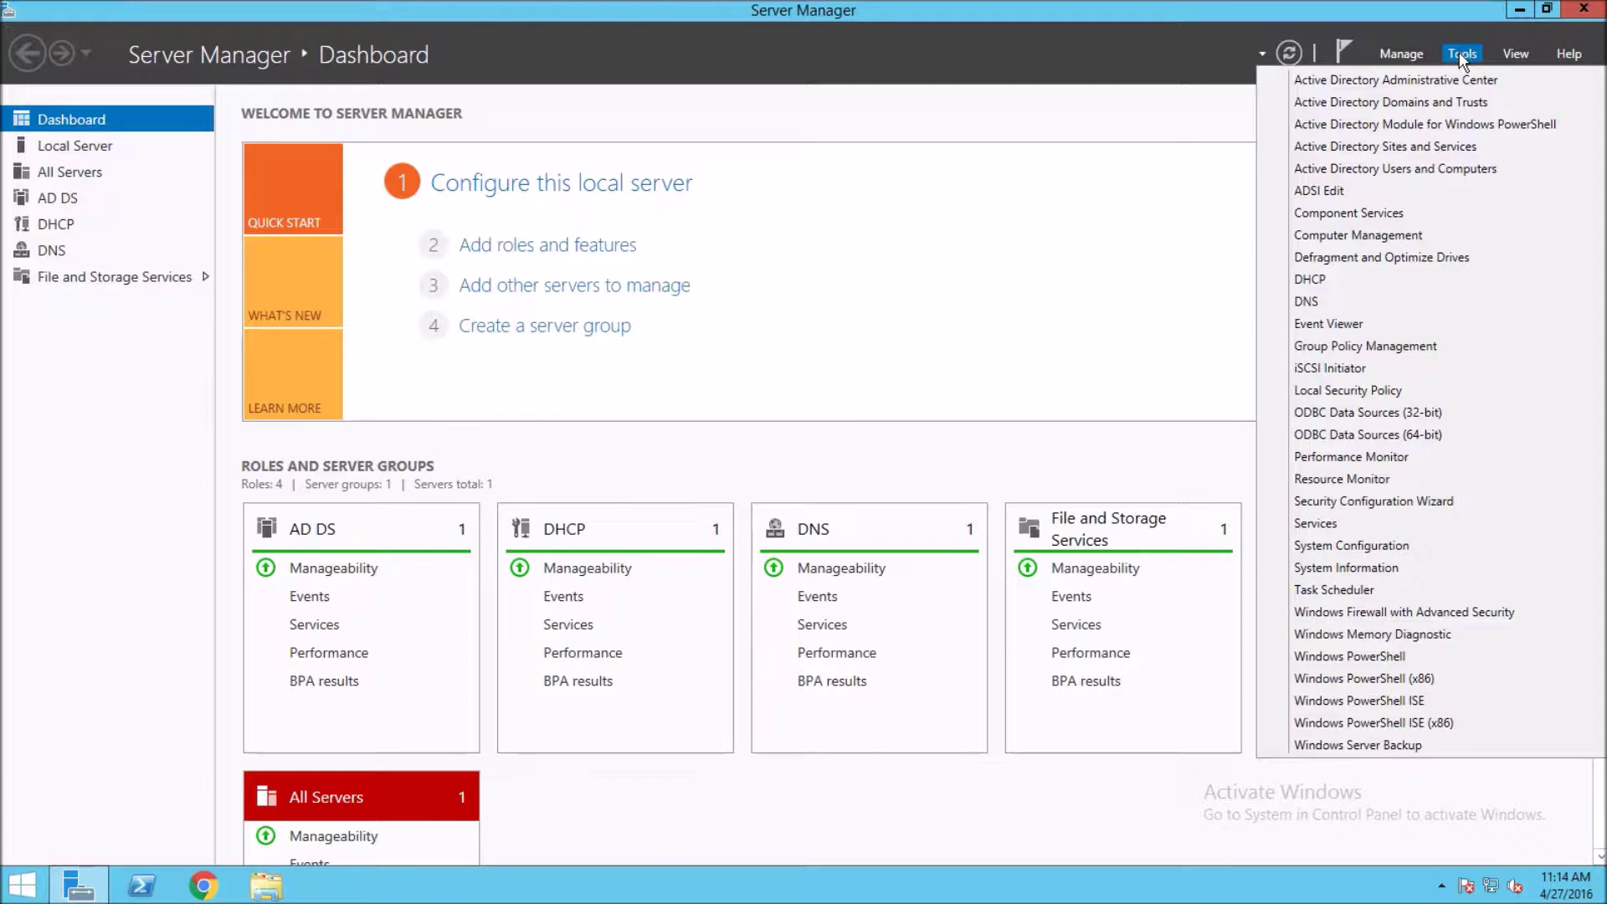
left_click(1368, 169)
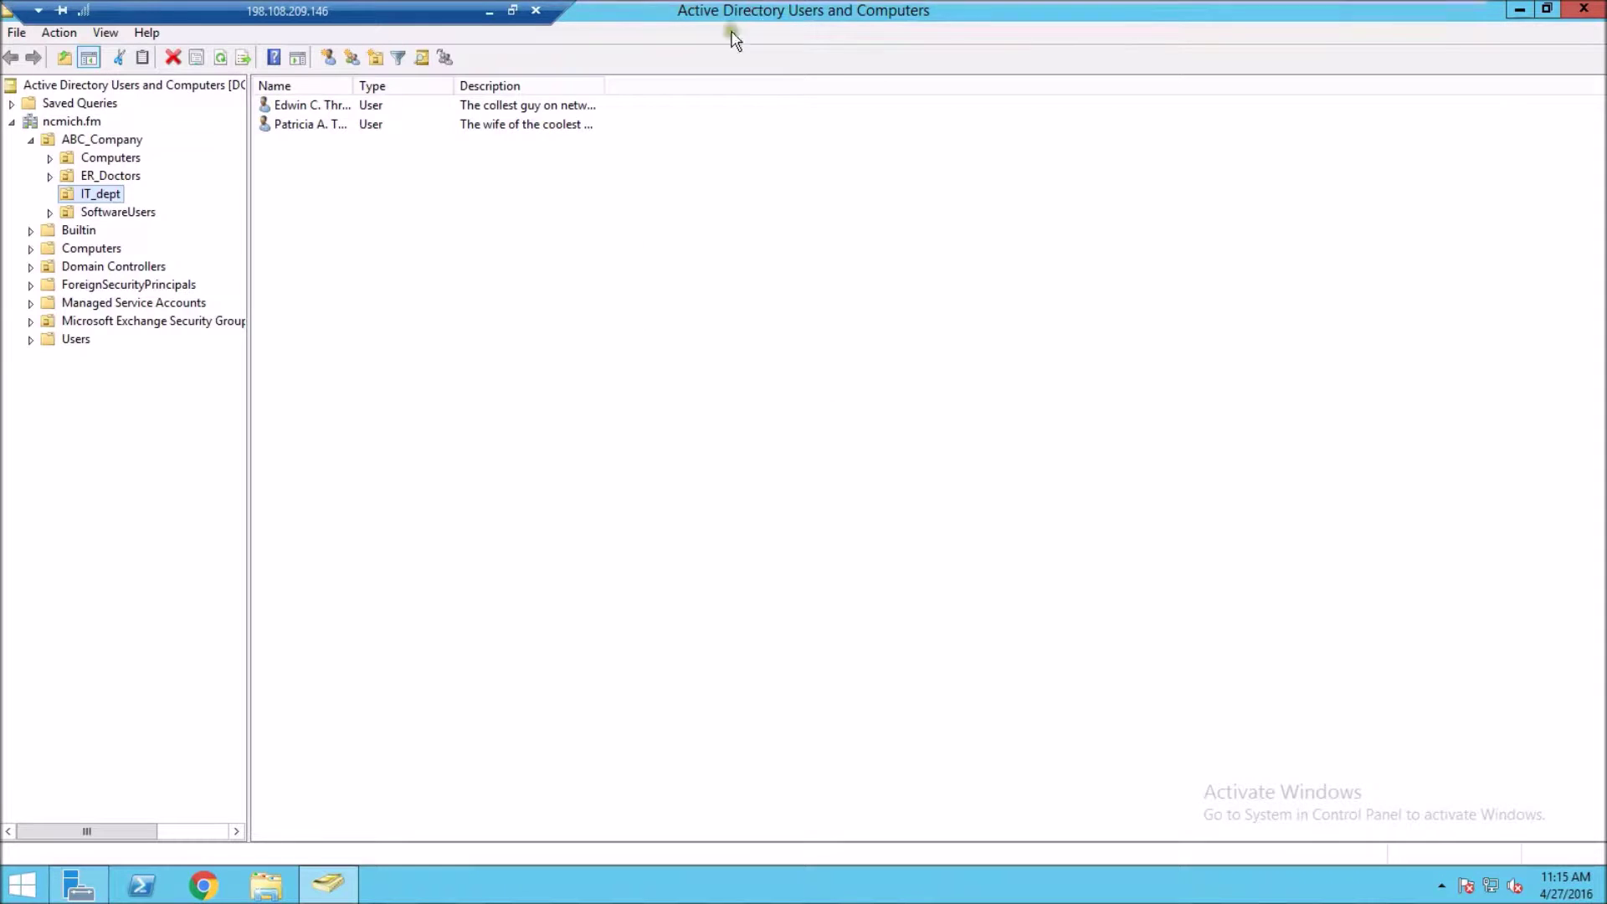
- Start a new User object inside the IT_dept container from the New submenu
mouse_move(734, 34)
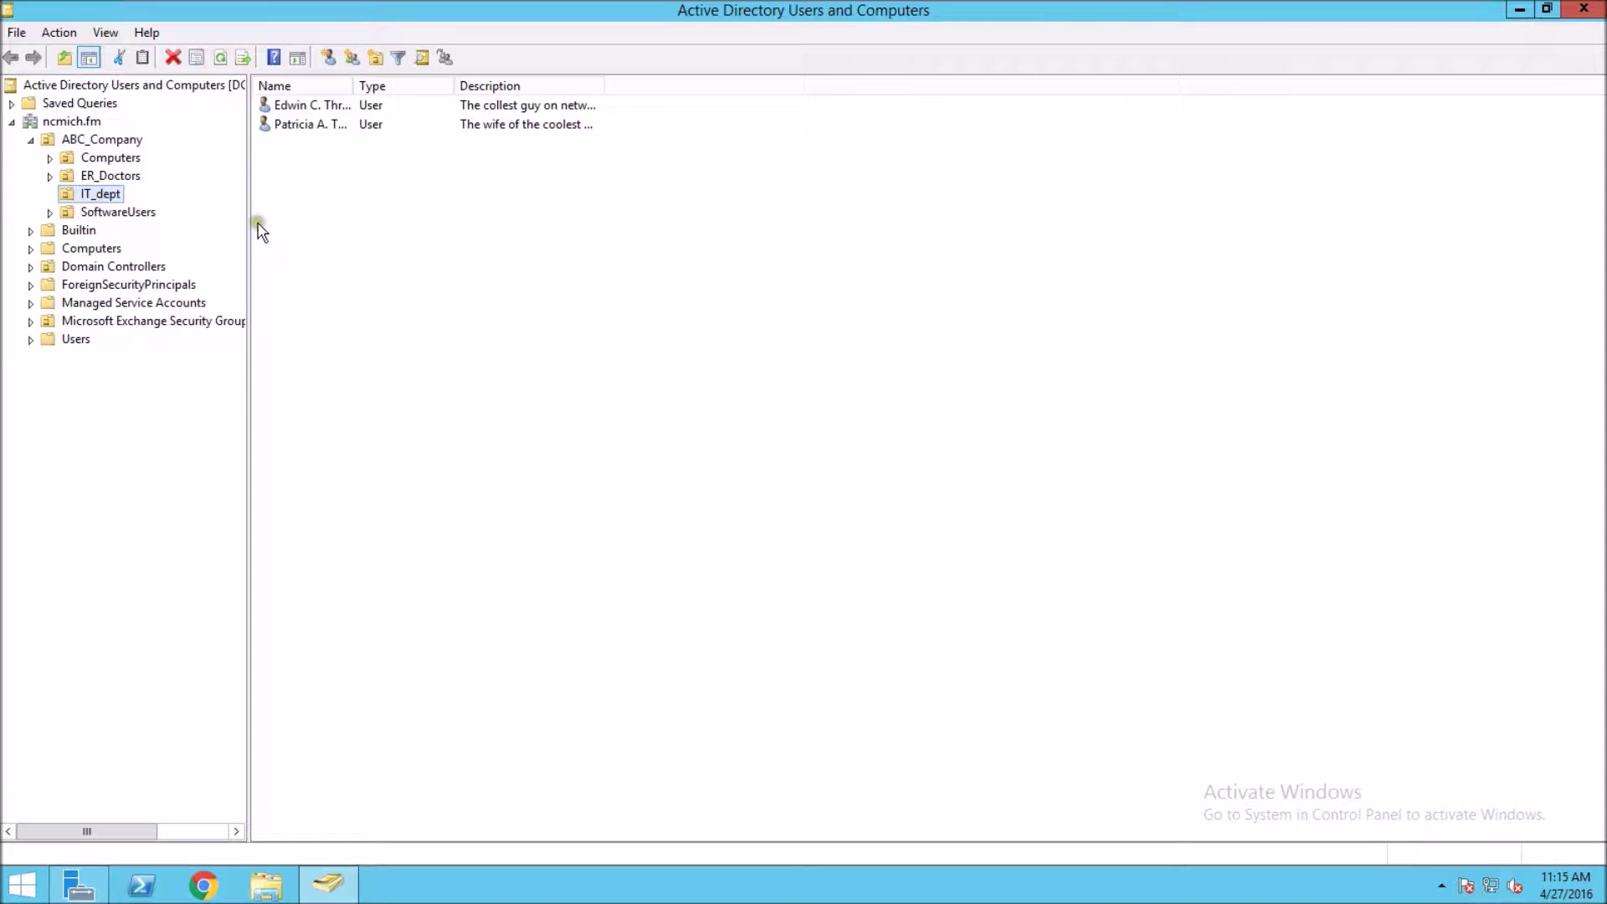
left_click(323, 248)
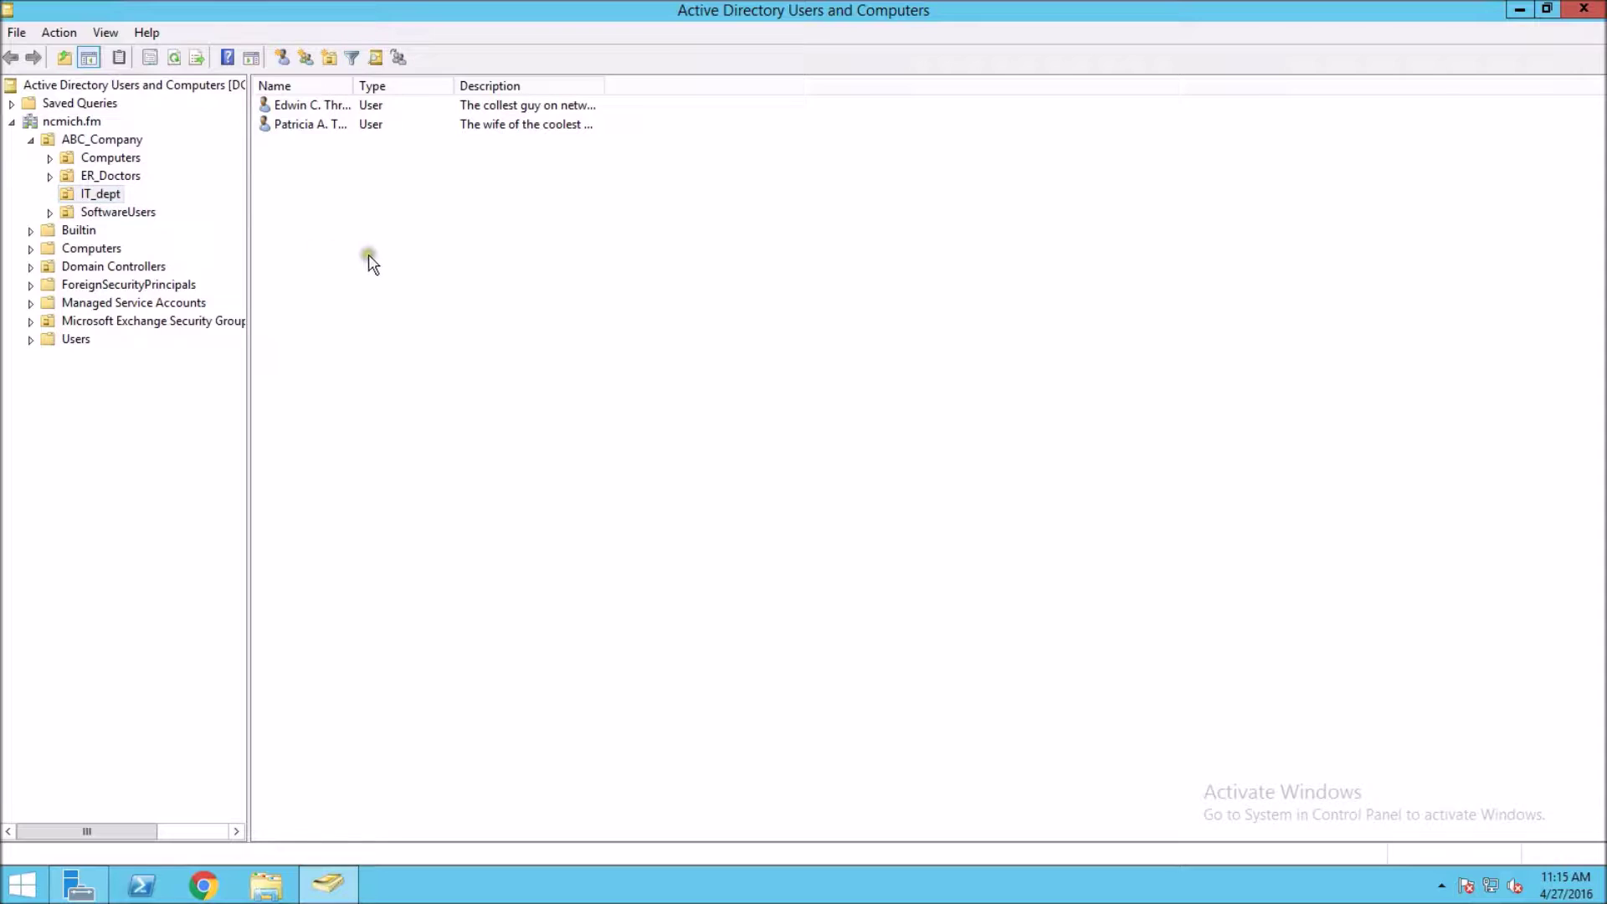
left_click_drag(356, 249, 367, 256)
right_click(366, 256)
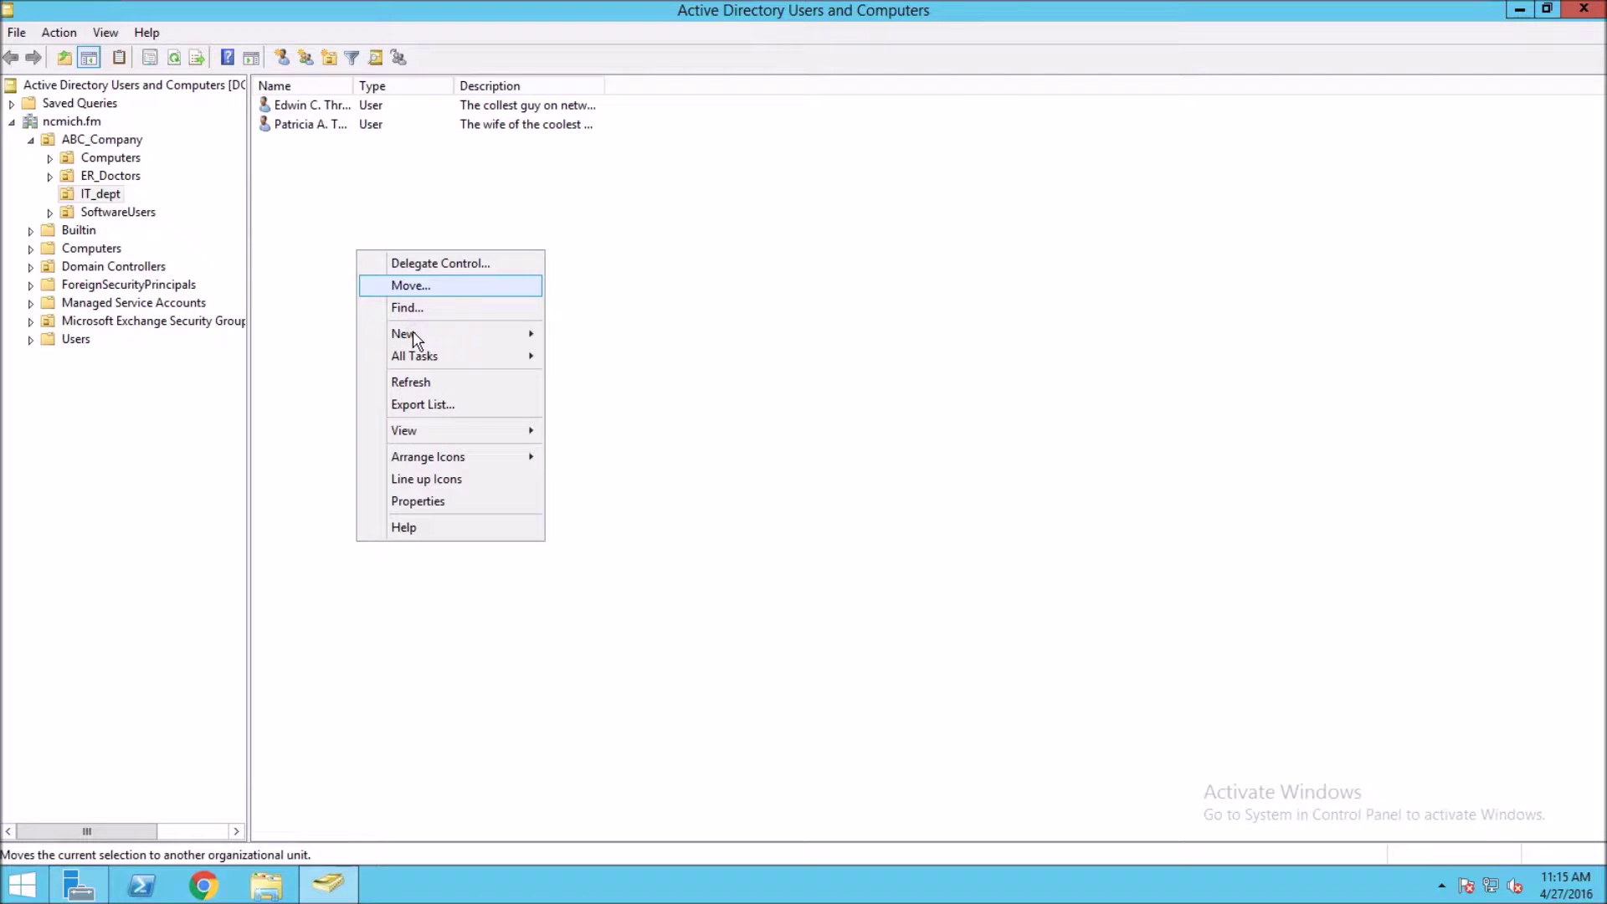
mouse_move(414, 339)
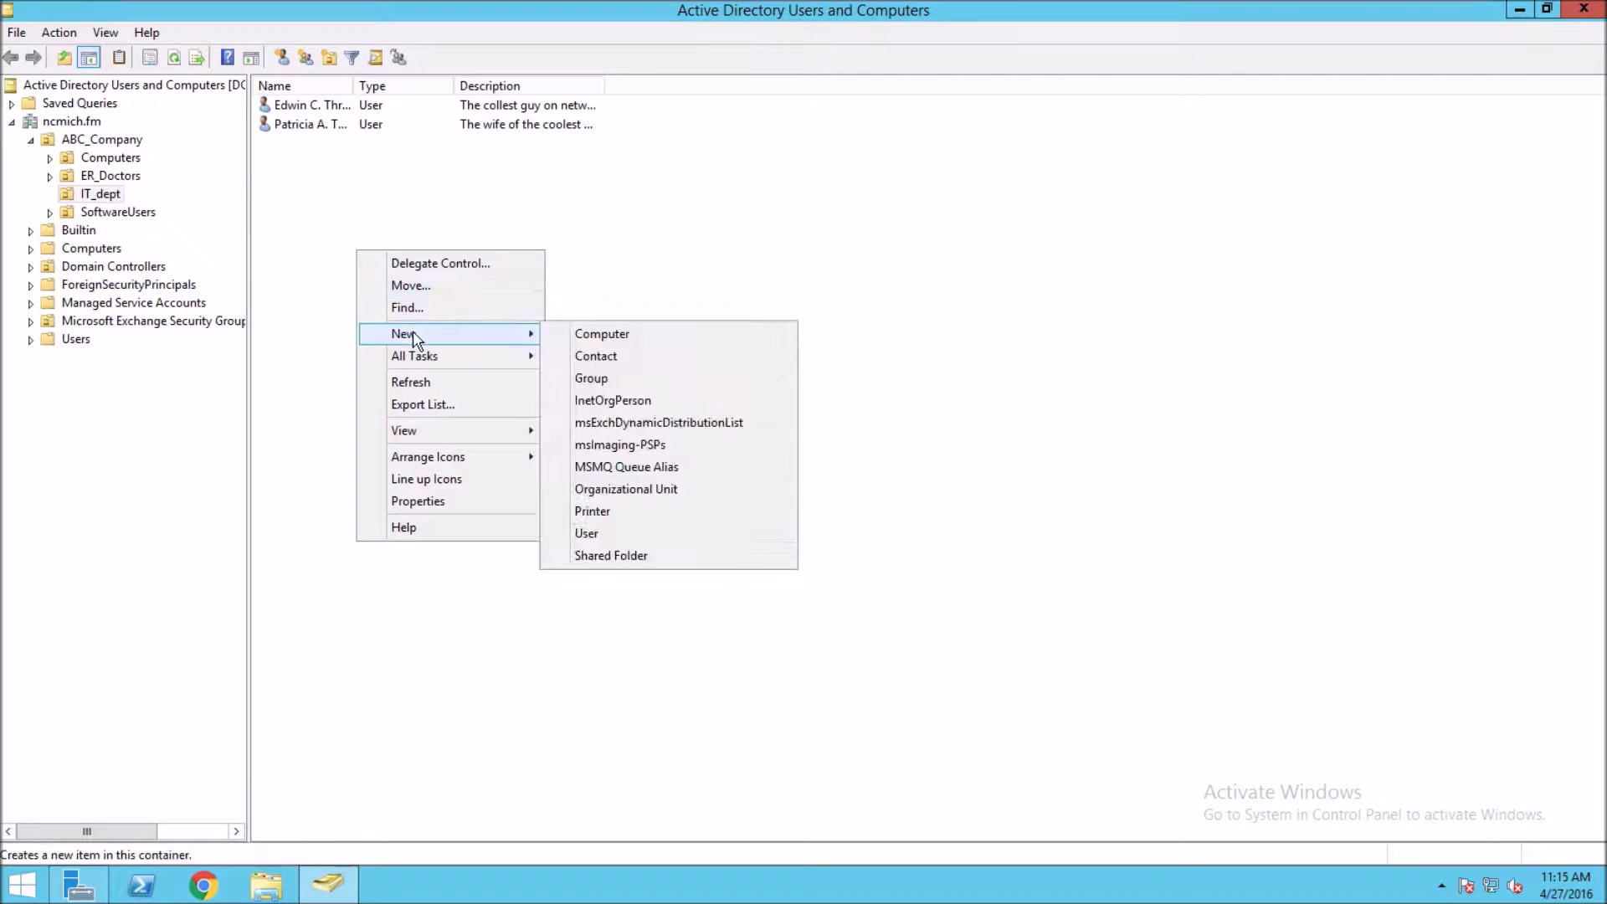
left_click(590, 536)
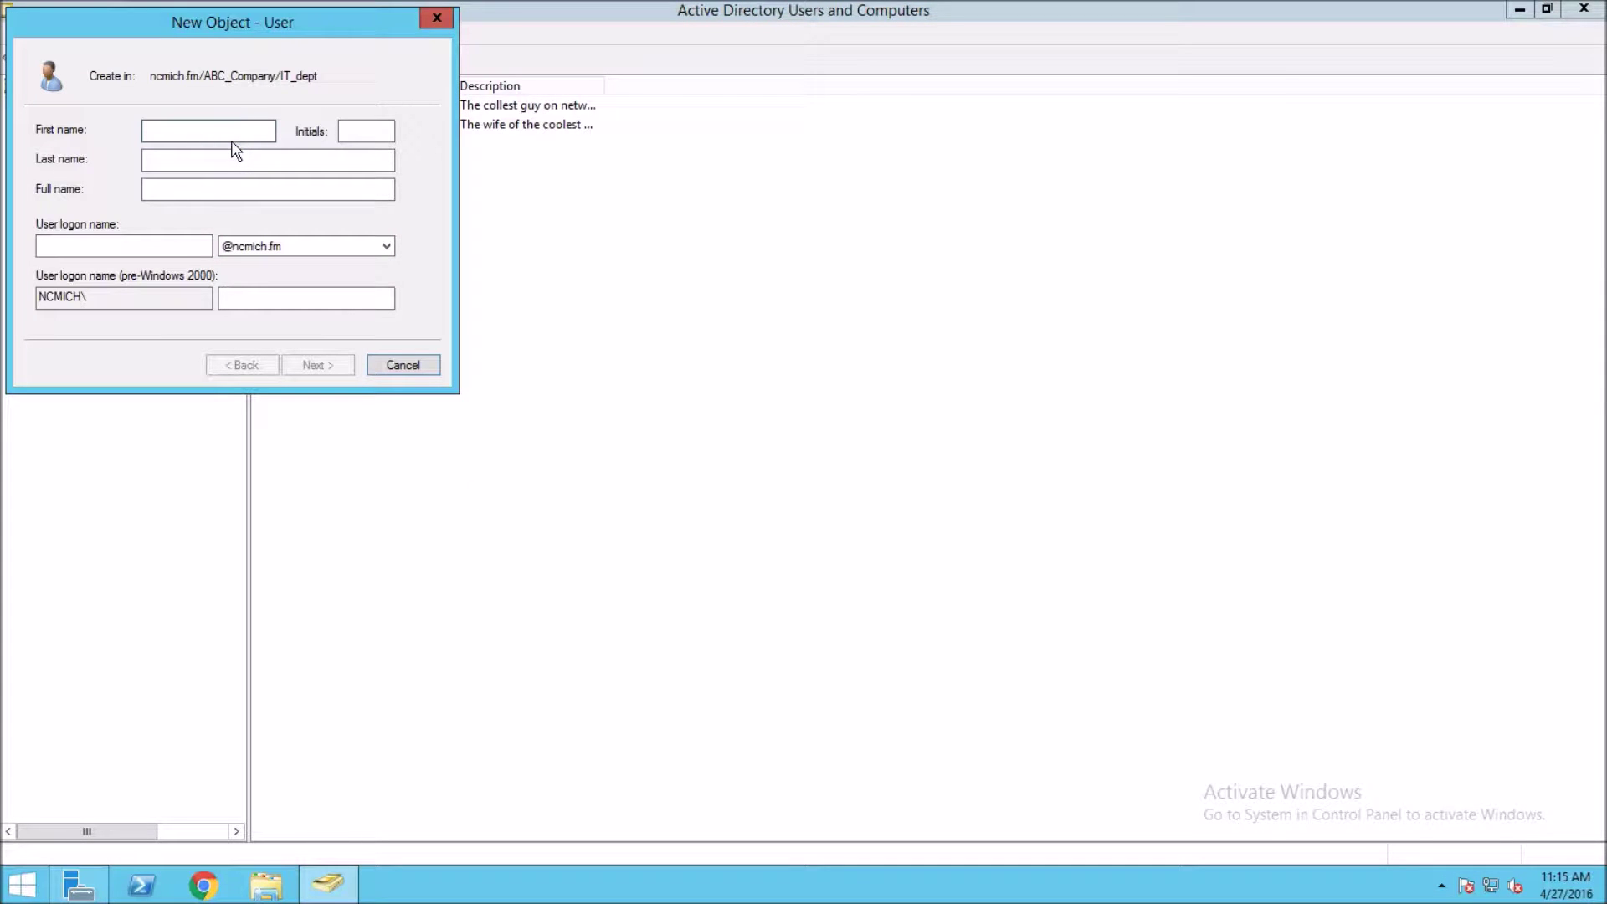
- Fill in the new user's first name, last name and logon name, then advance to the password page
type("Oliver")
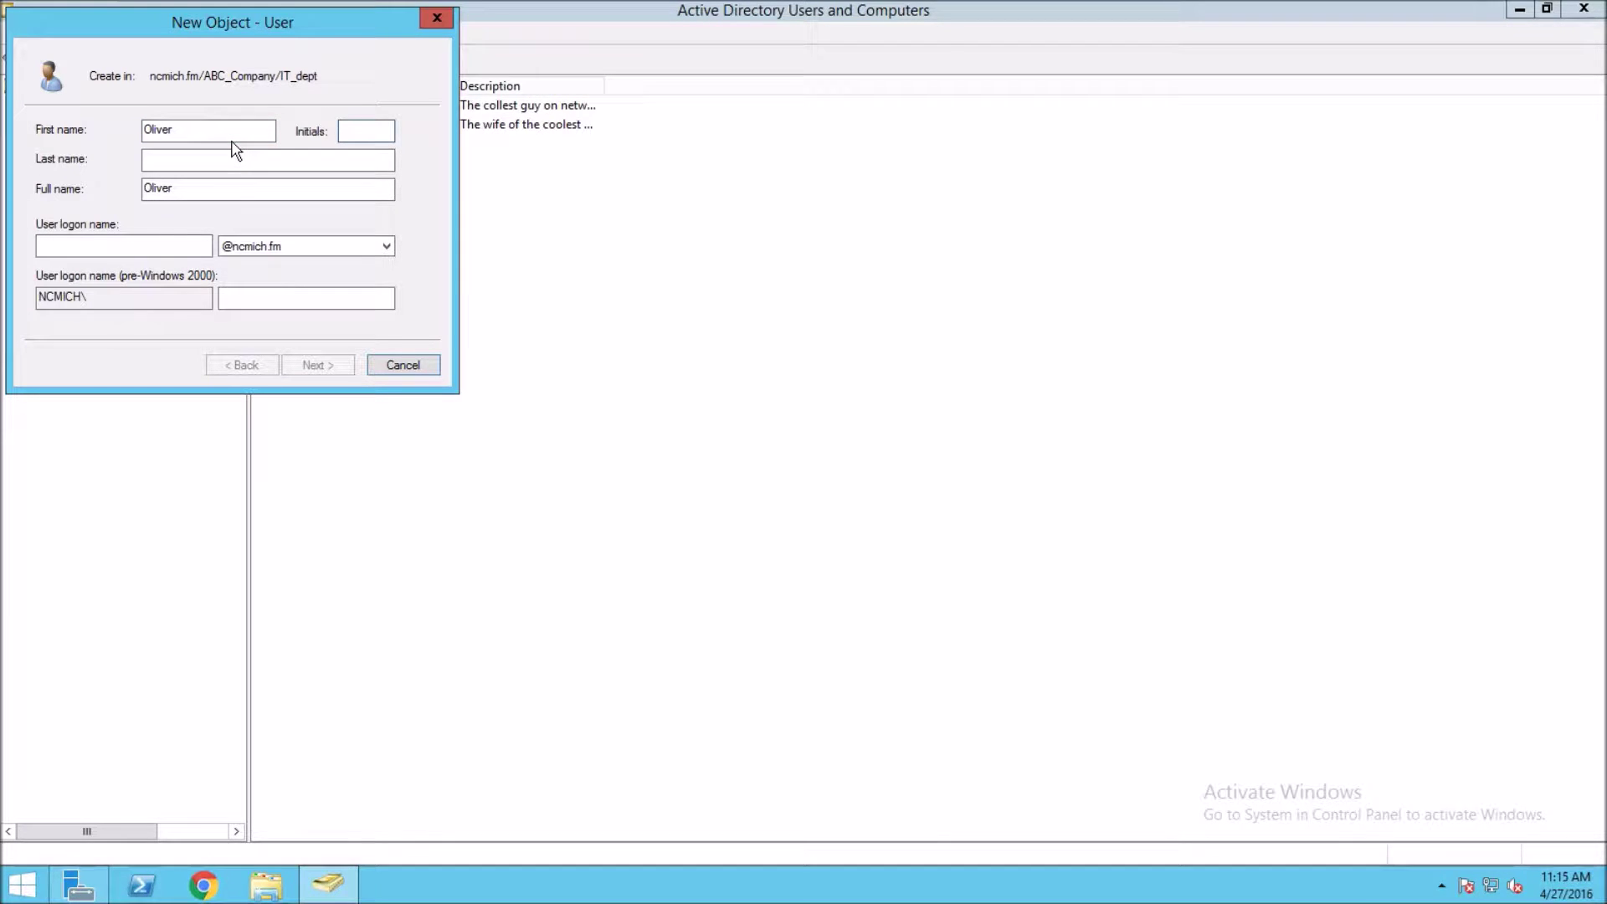
left_click(187, 136)
left_click(189, 144)
left_click(186, 162)
type("Queen")
left_click(167, 248)
type("Arrow")
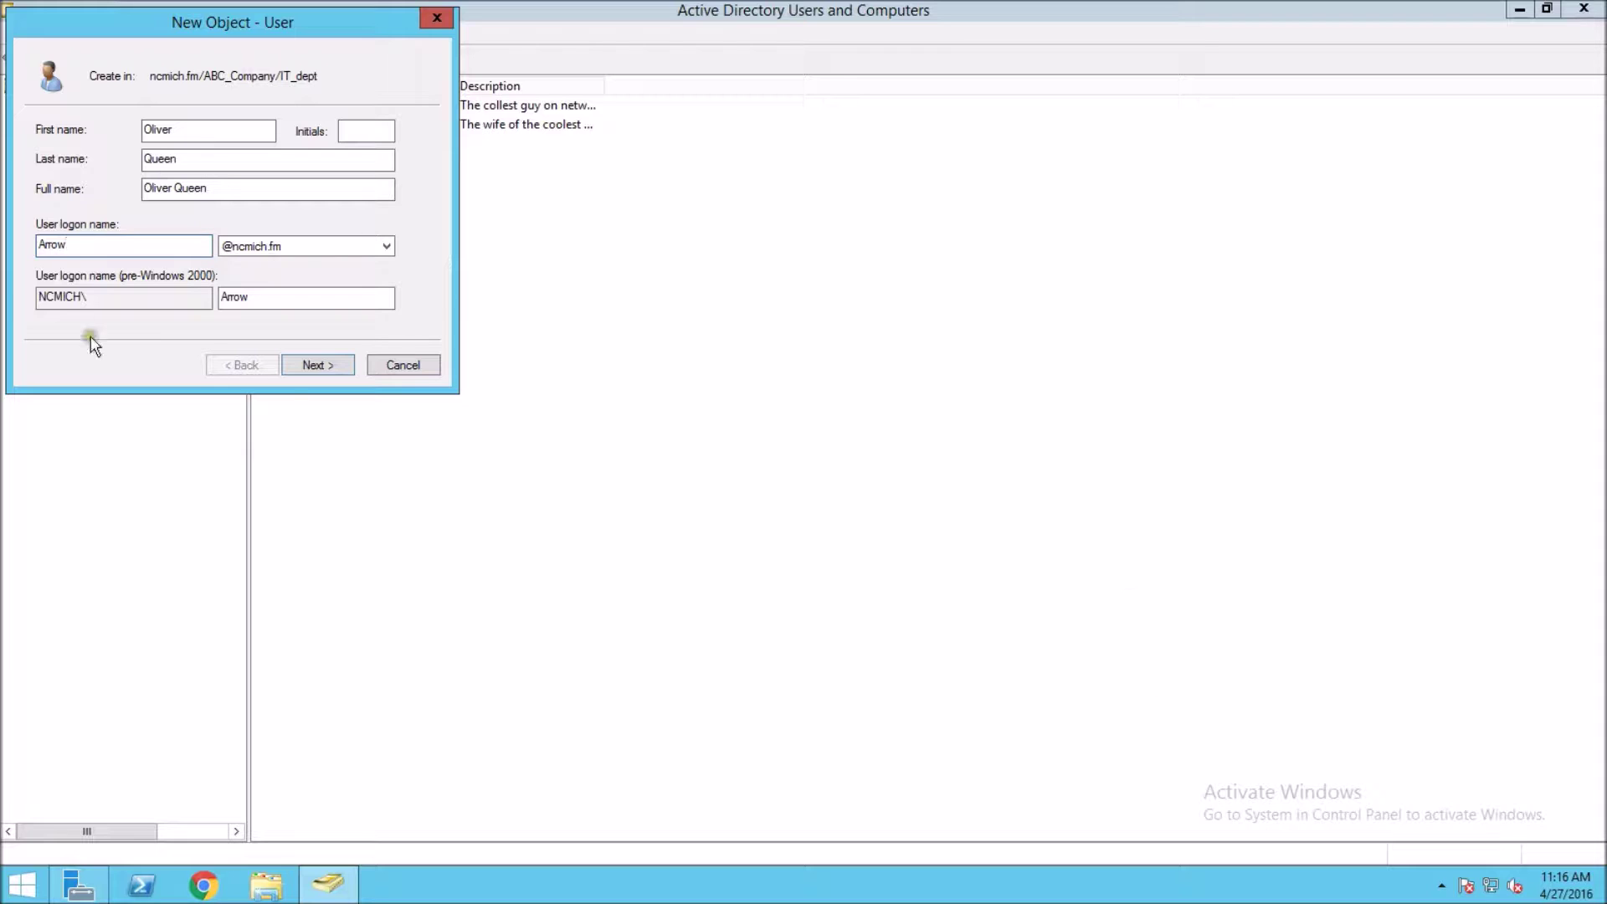
left_click(319, 367)
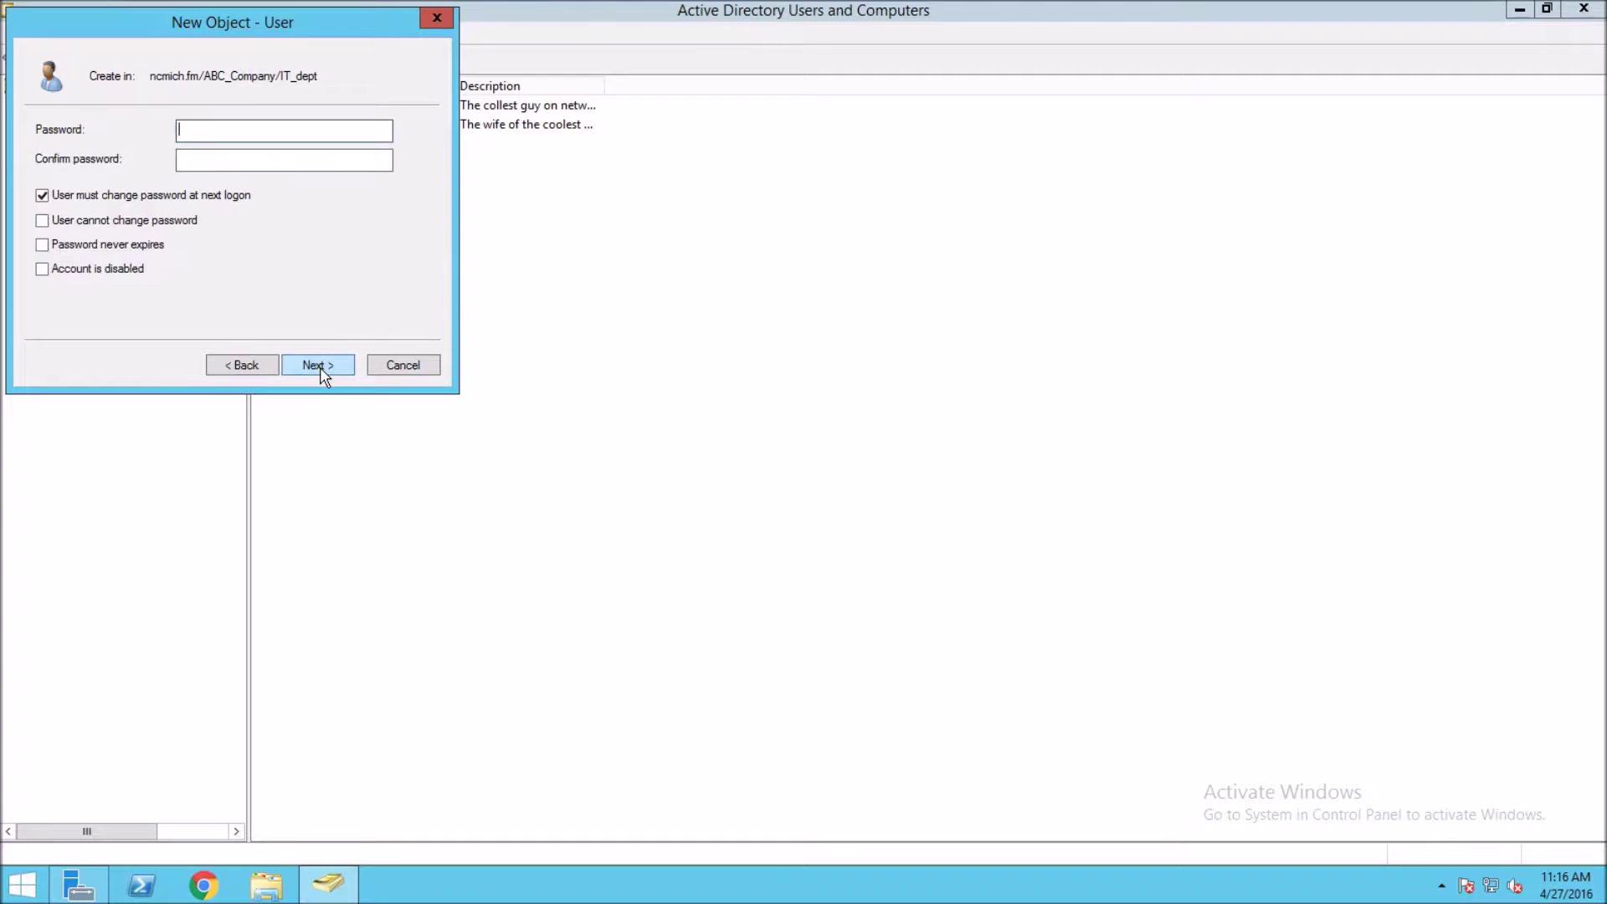
- Enter and confirm the account password, then finish the wizard to create the user in IT_dept
left_click(211, 126)
left_click(216, 128)
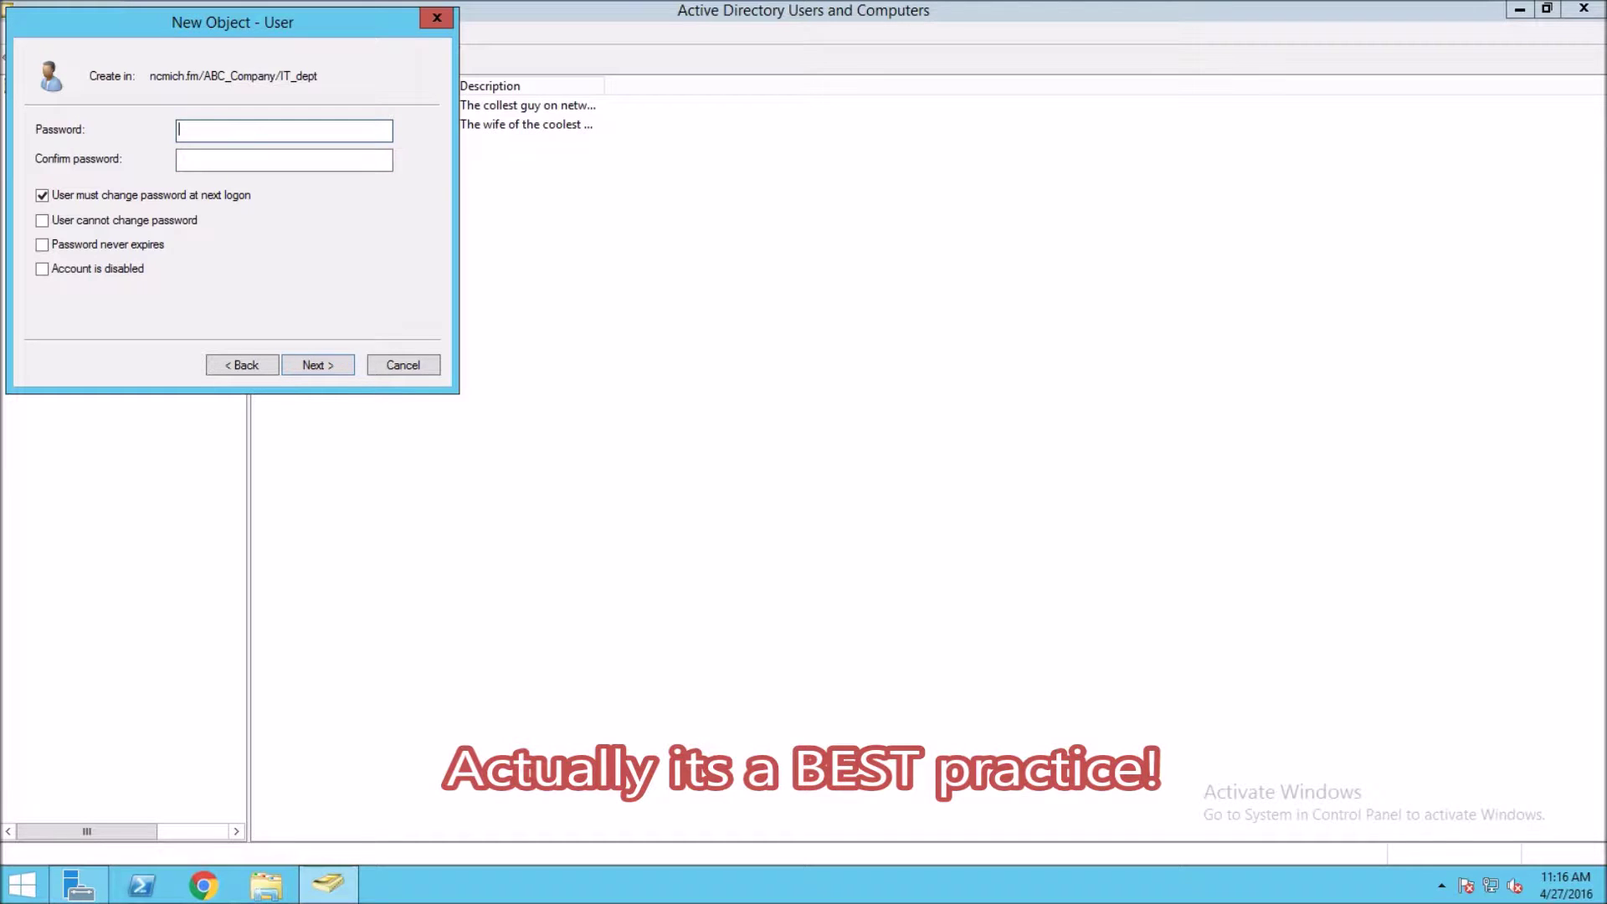
type("Passw0rd")
key("BackSpace")
key("BackSpace")
key("BackSpace")
key("BackSpace")
key("BackSpace")
key("BackSpace")
key("BackSpace")
key("BackSpace")
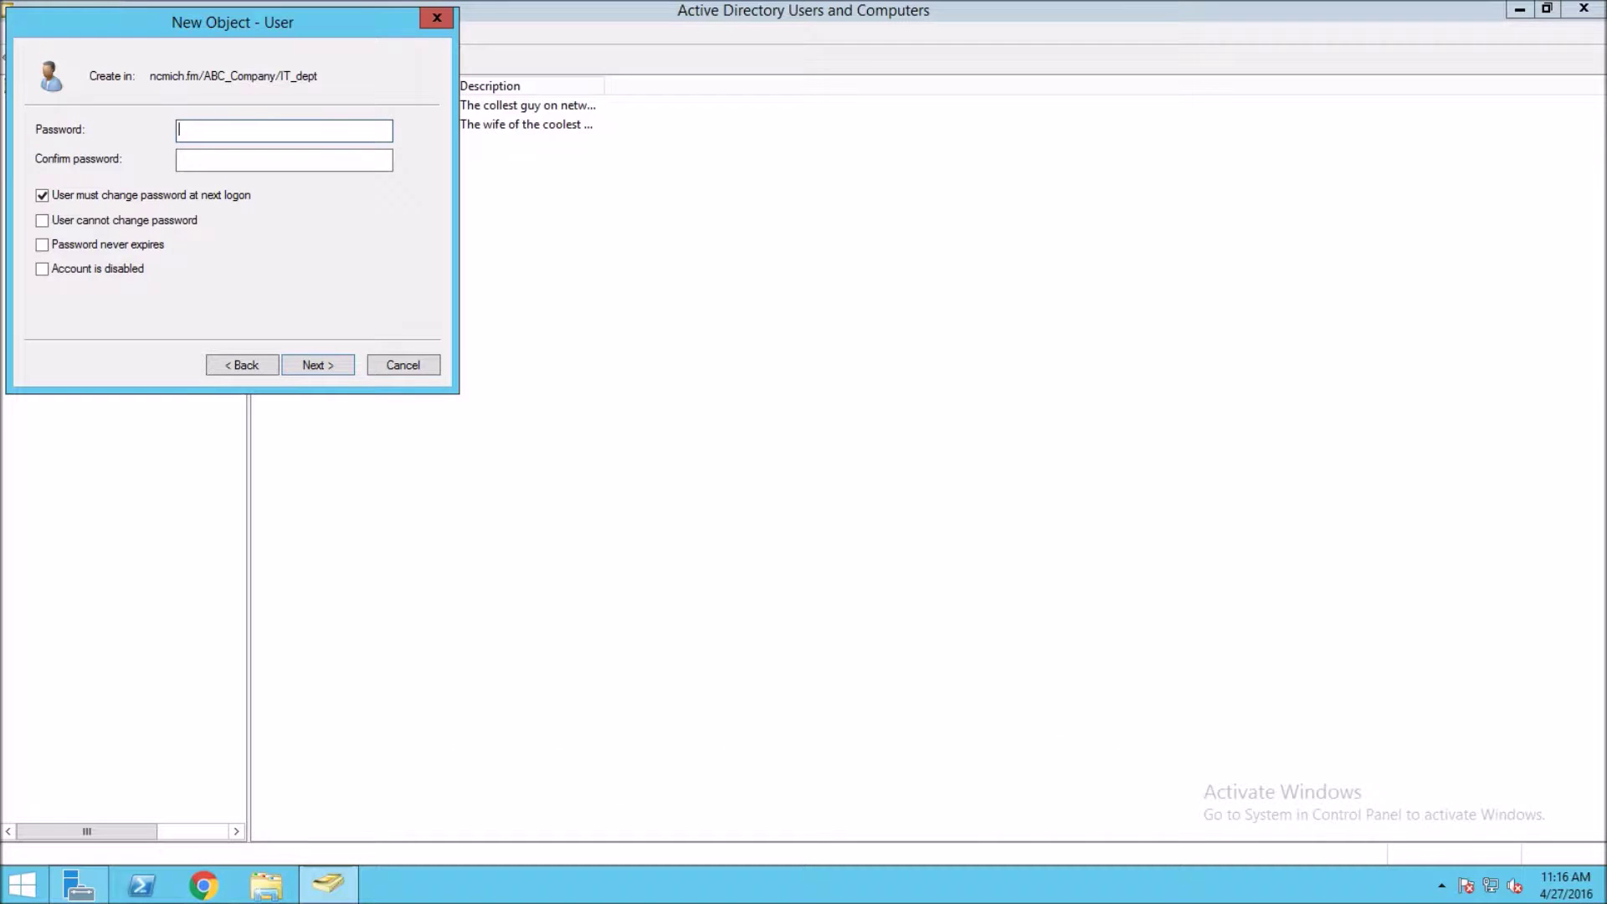
type("P@ssw0rd1")
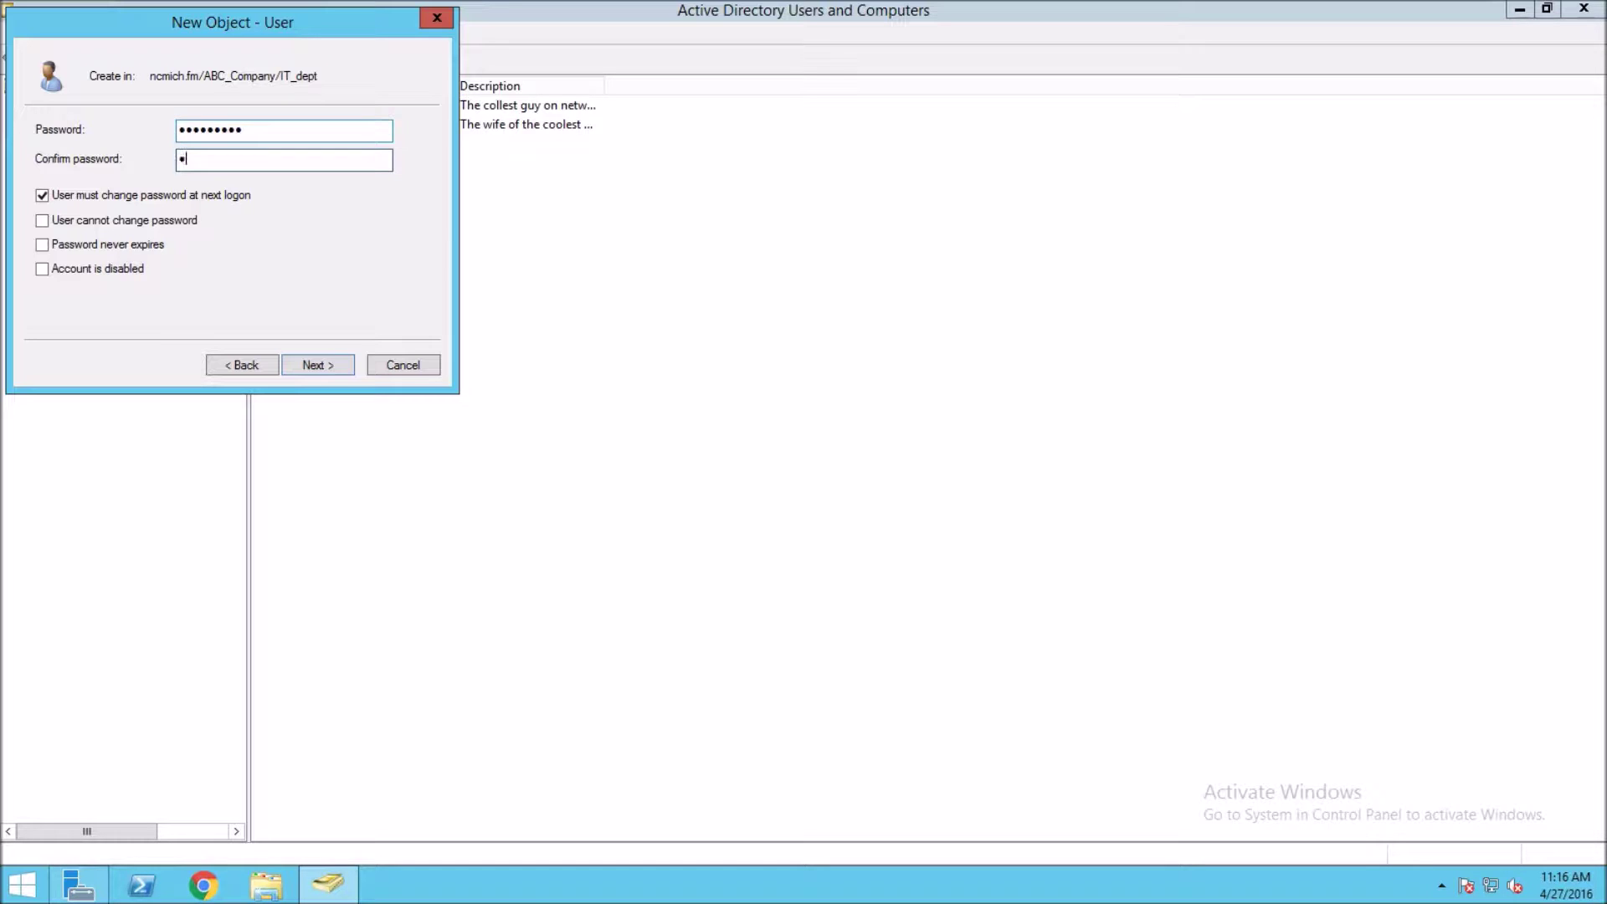
type("P@ssw")
left_click(309, 365)
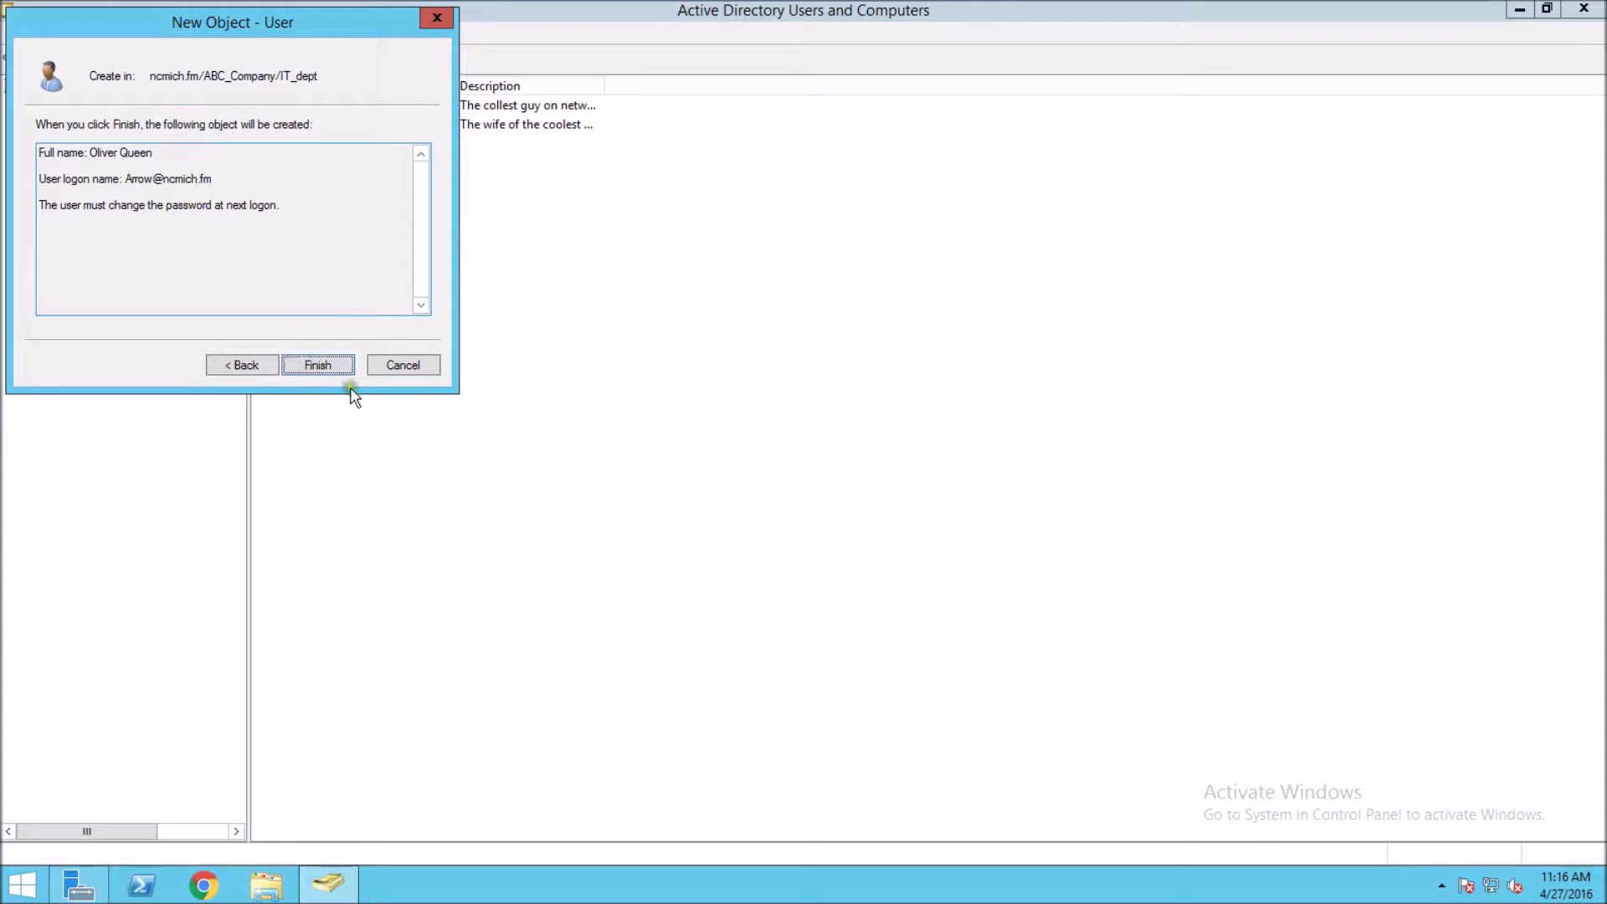
left_click(315, 366)
left_click(324, 366)
left_click(324, 366)
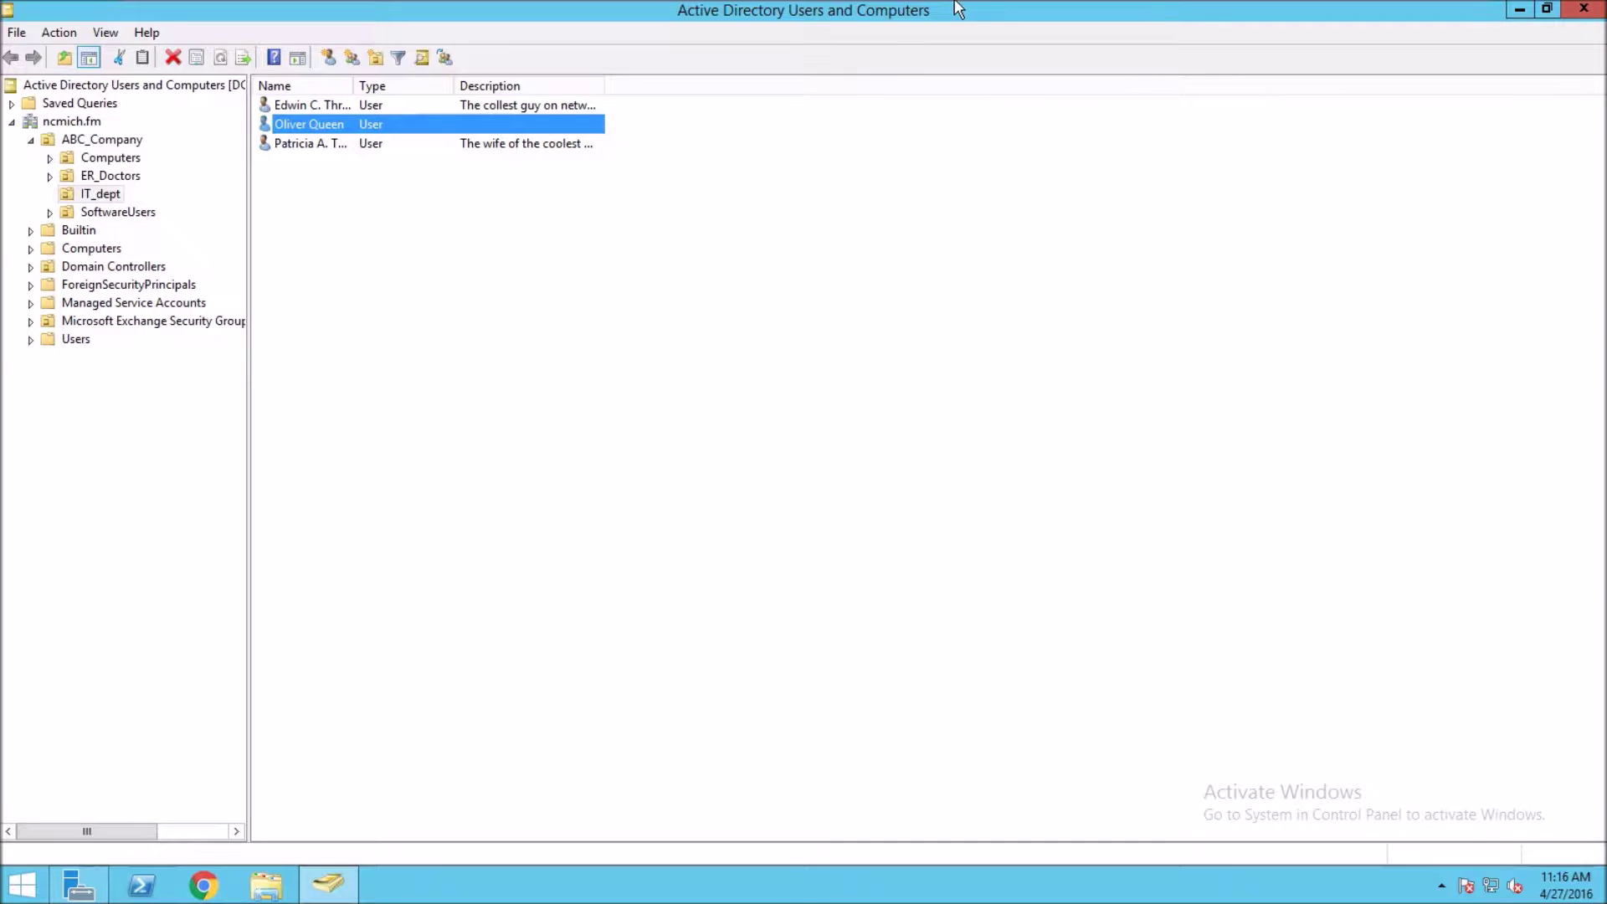
- Reopen Active Directory Users and Computers from Server Manager's Tools menu
mouse_move(958, 8)
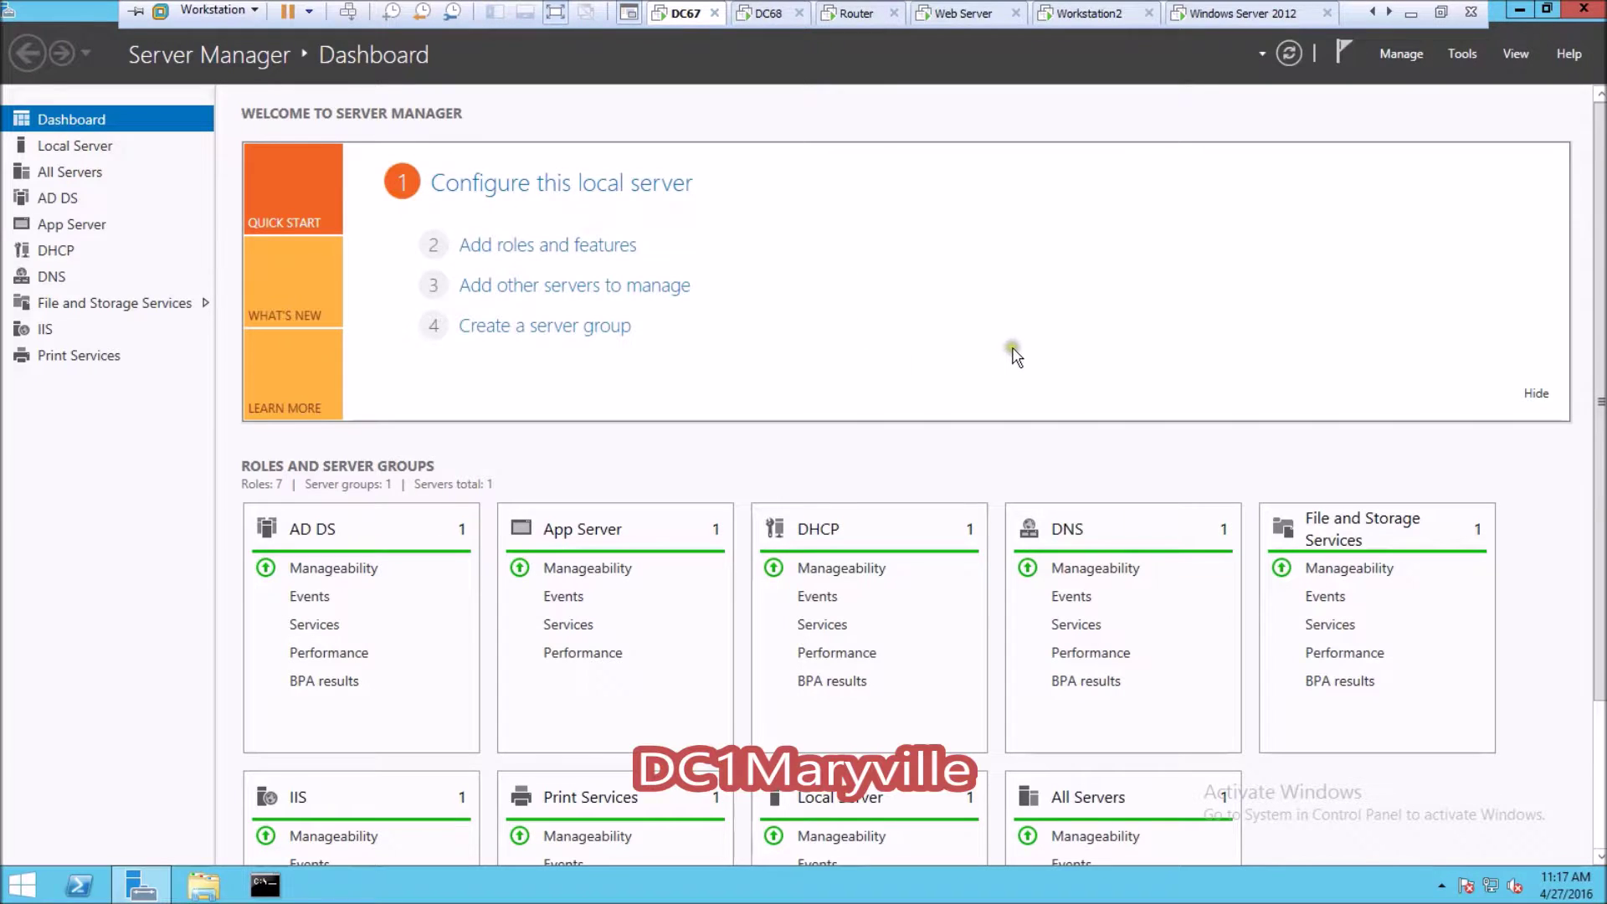
left_click(1462, 55)
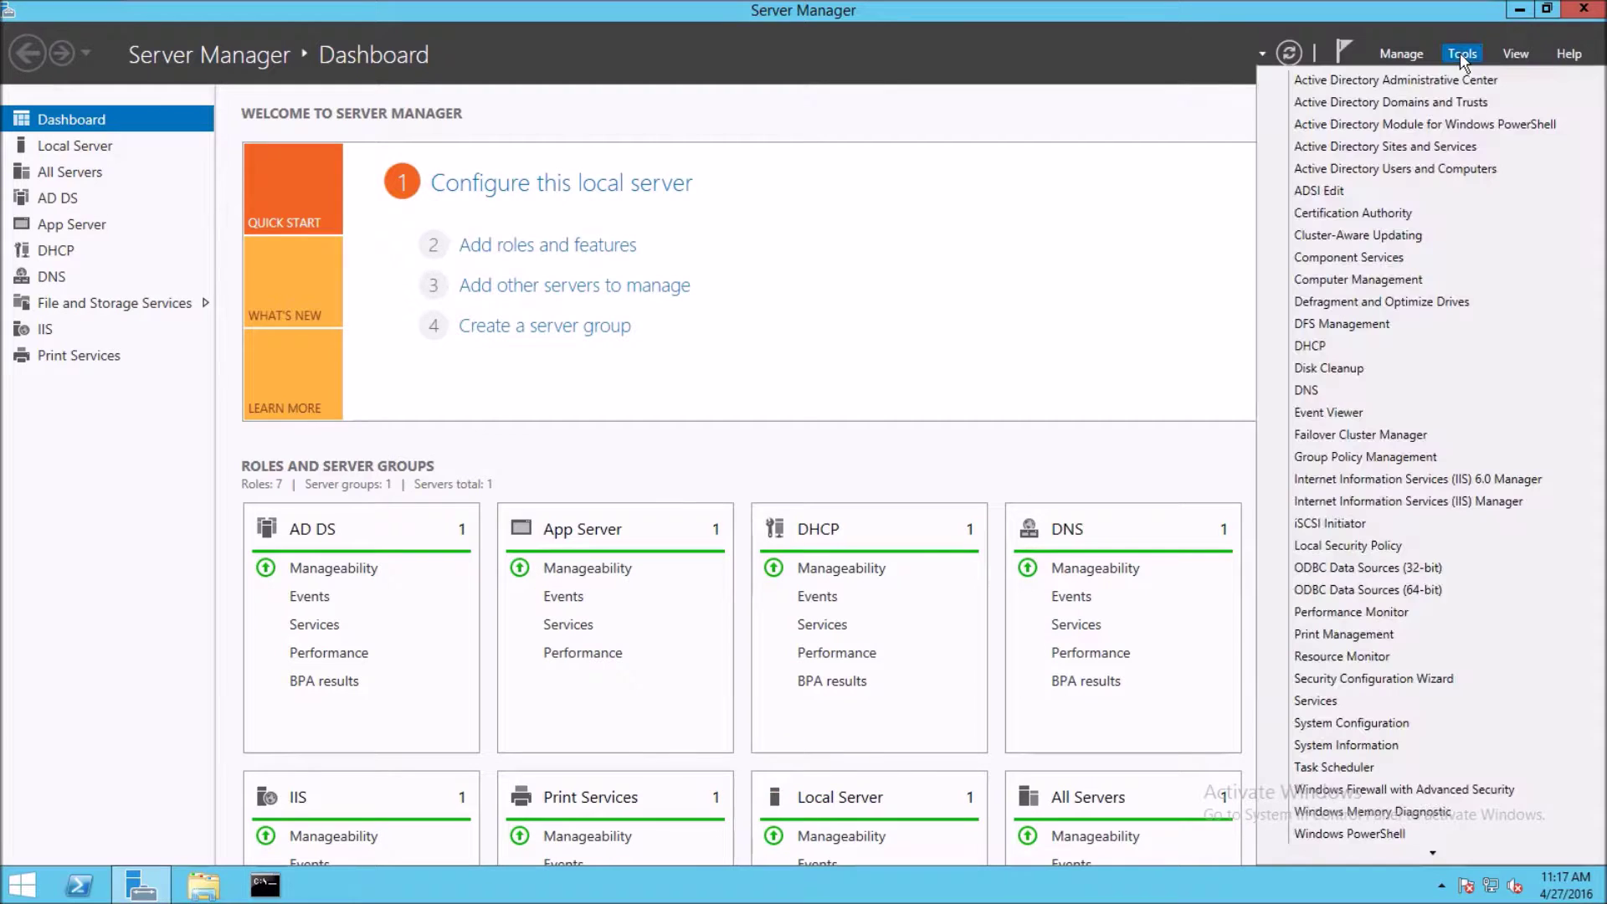
left_click(1346, 168)
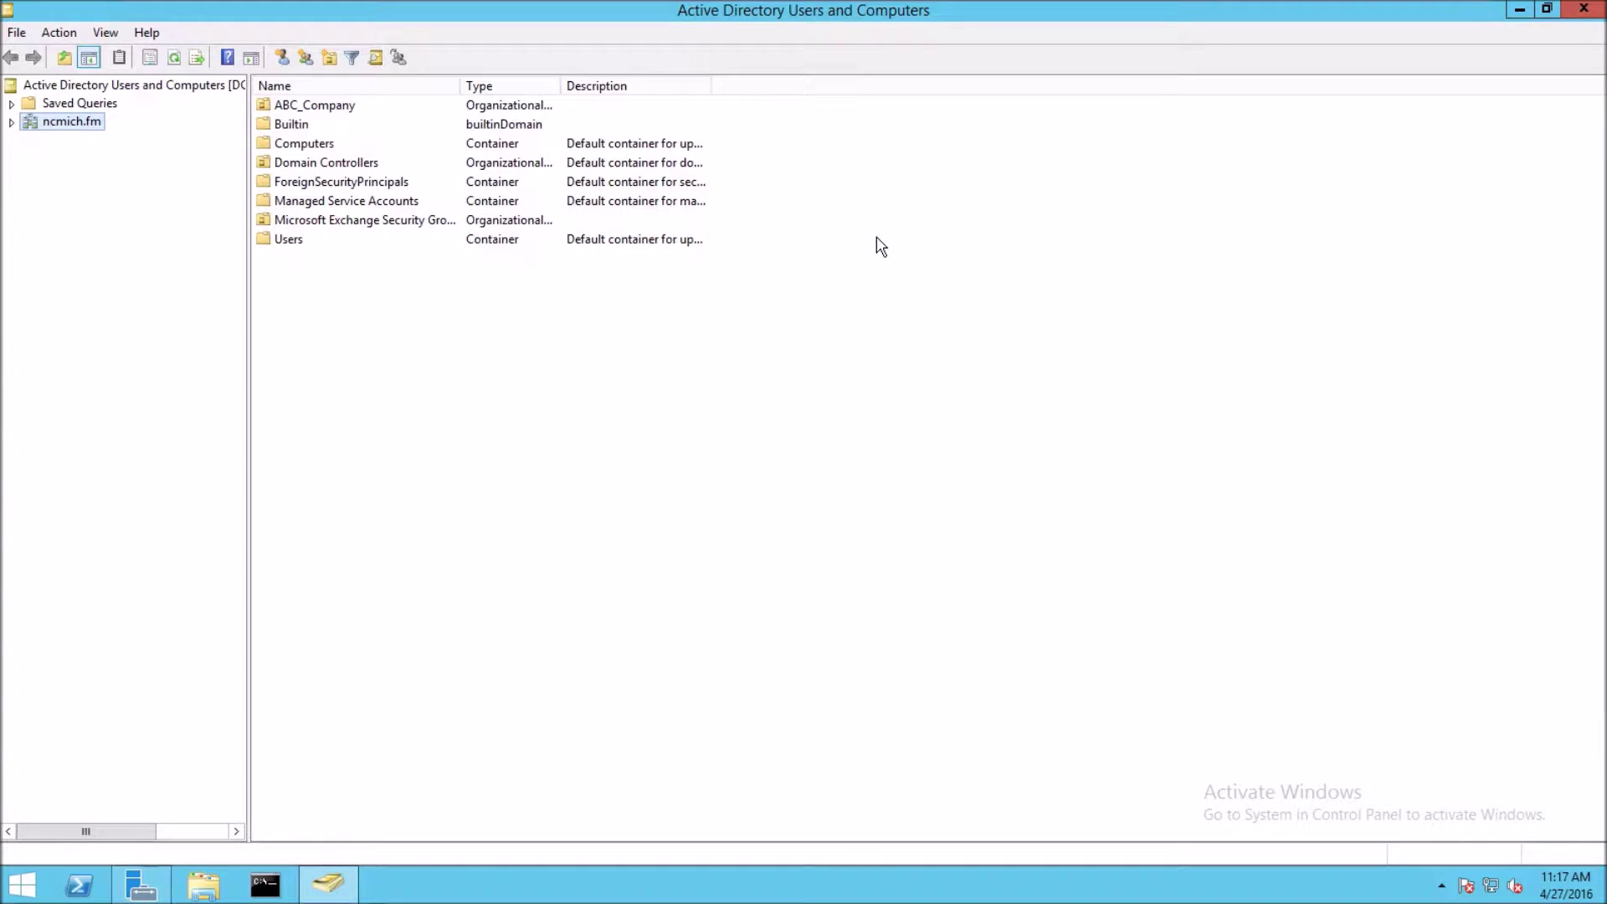
- Browse to ncmich.fm > ABC_Company > IT_dept and delete the new user account, confirming the deletion
left_click(11, 122)
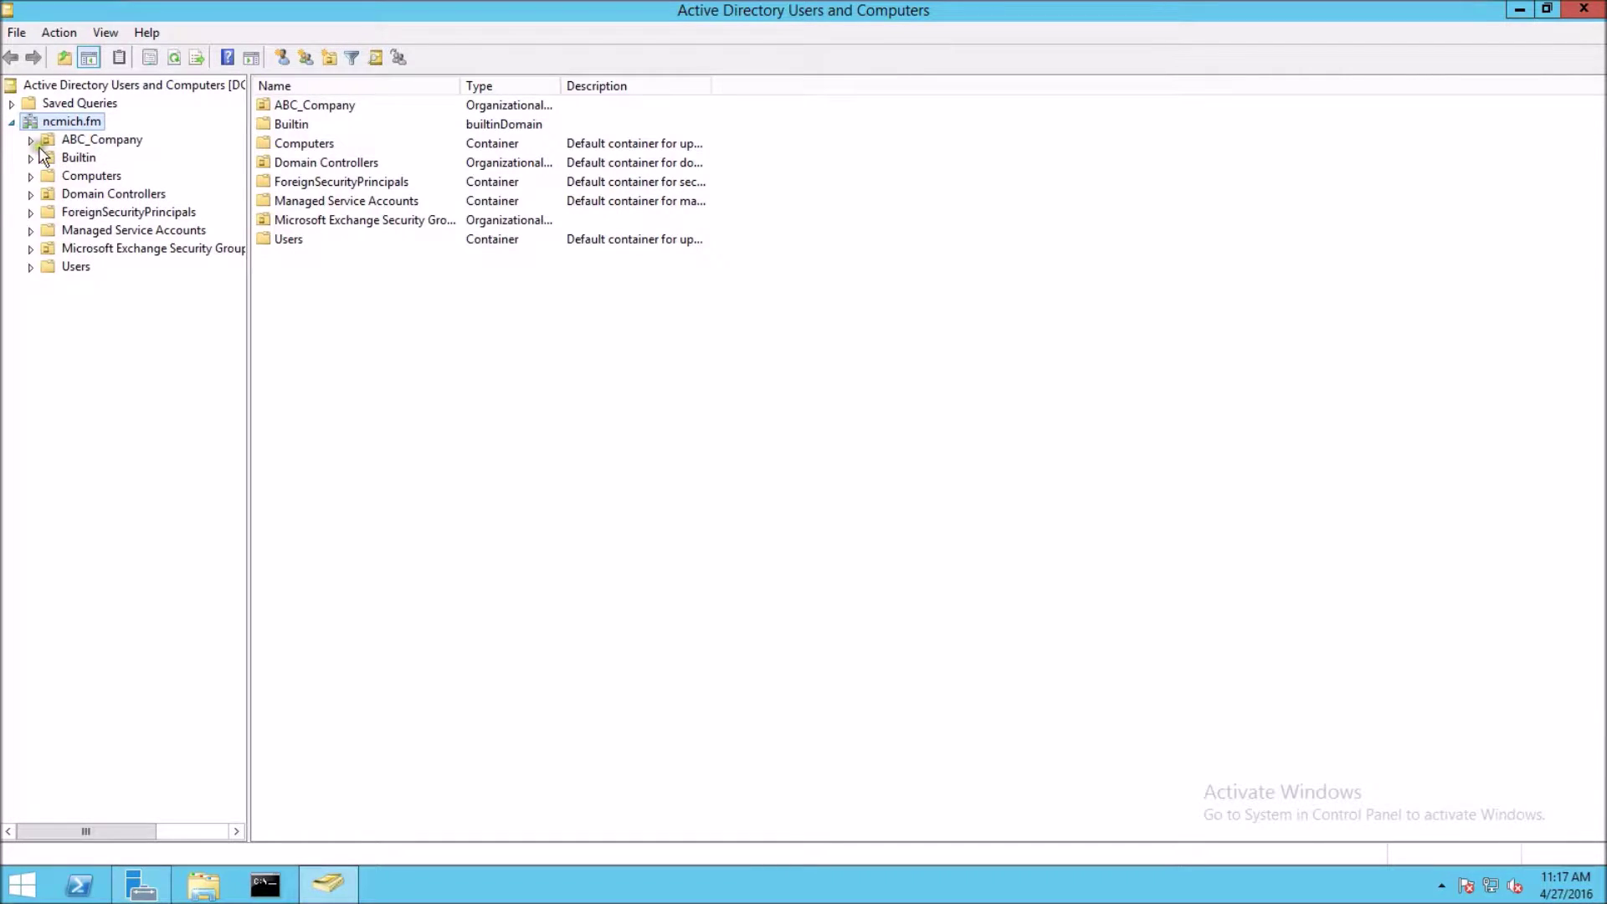
left_click(30, 141)
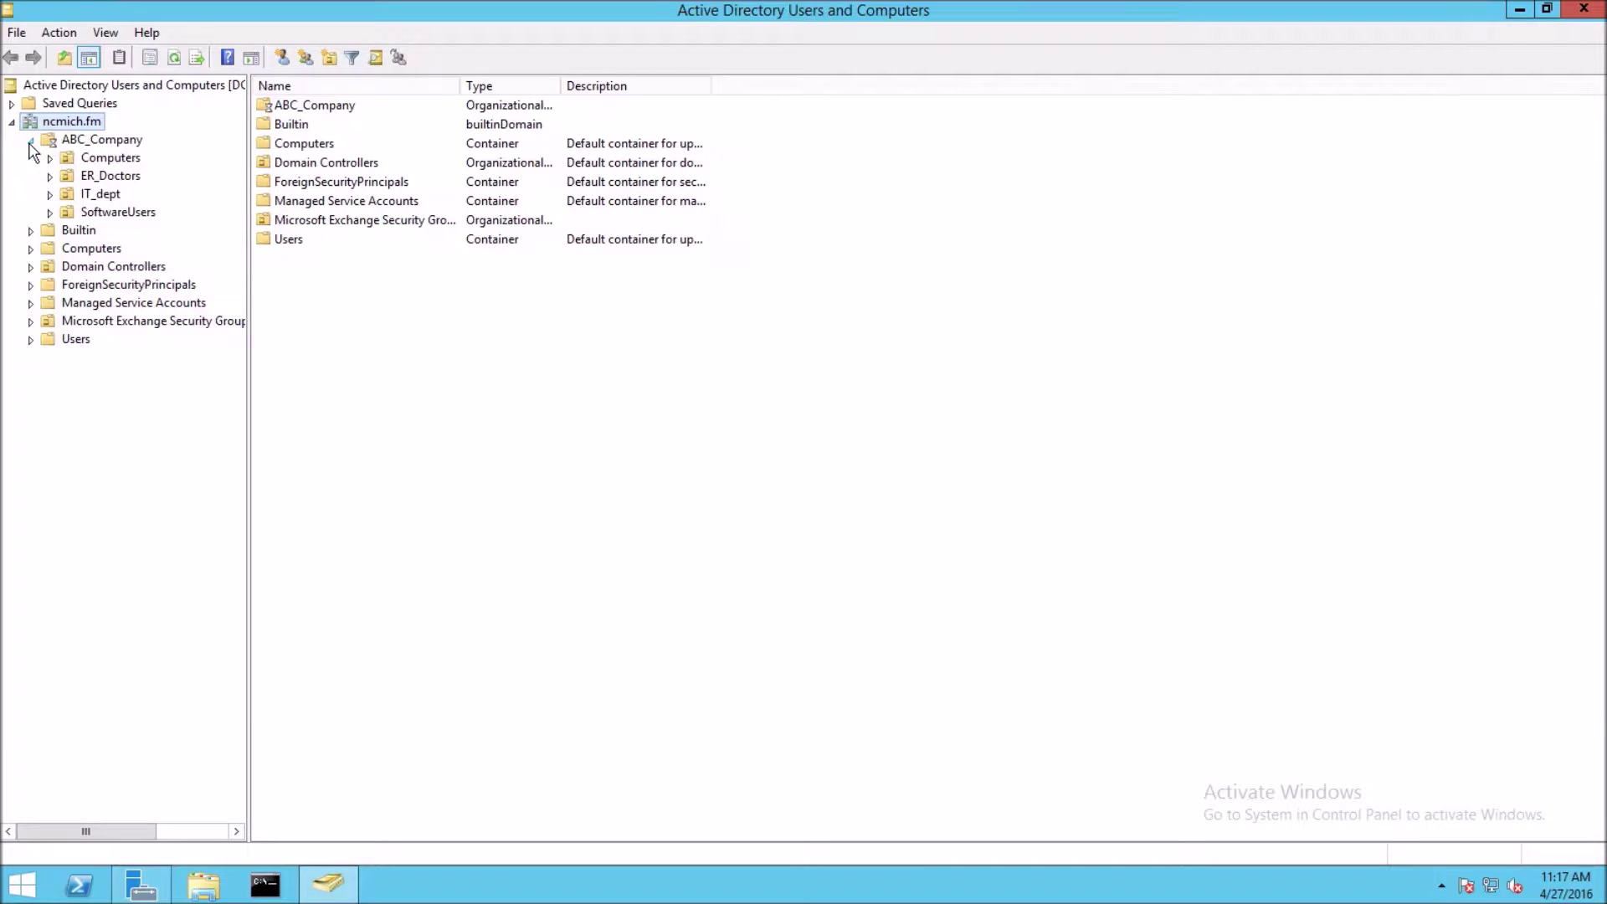
left_click(72, 199)
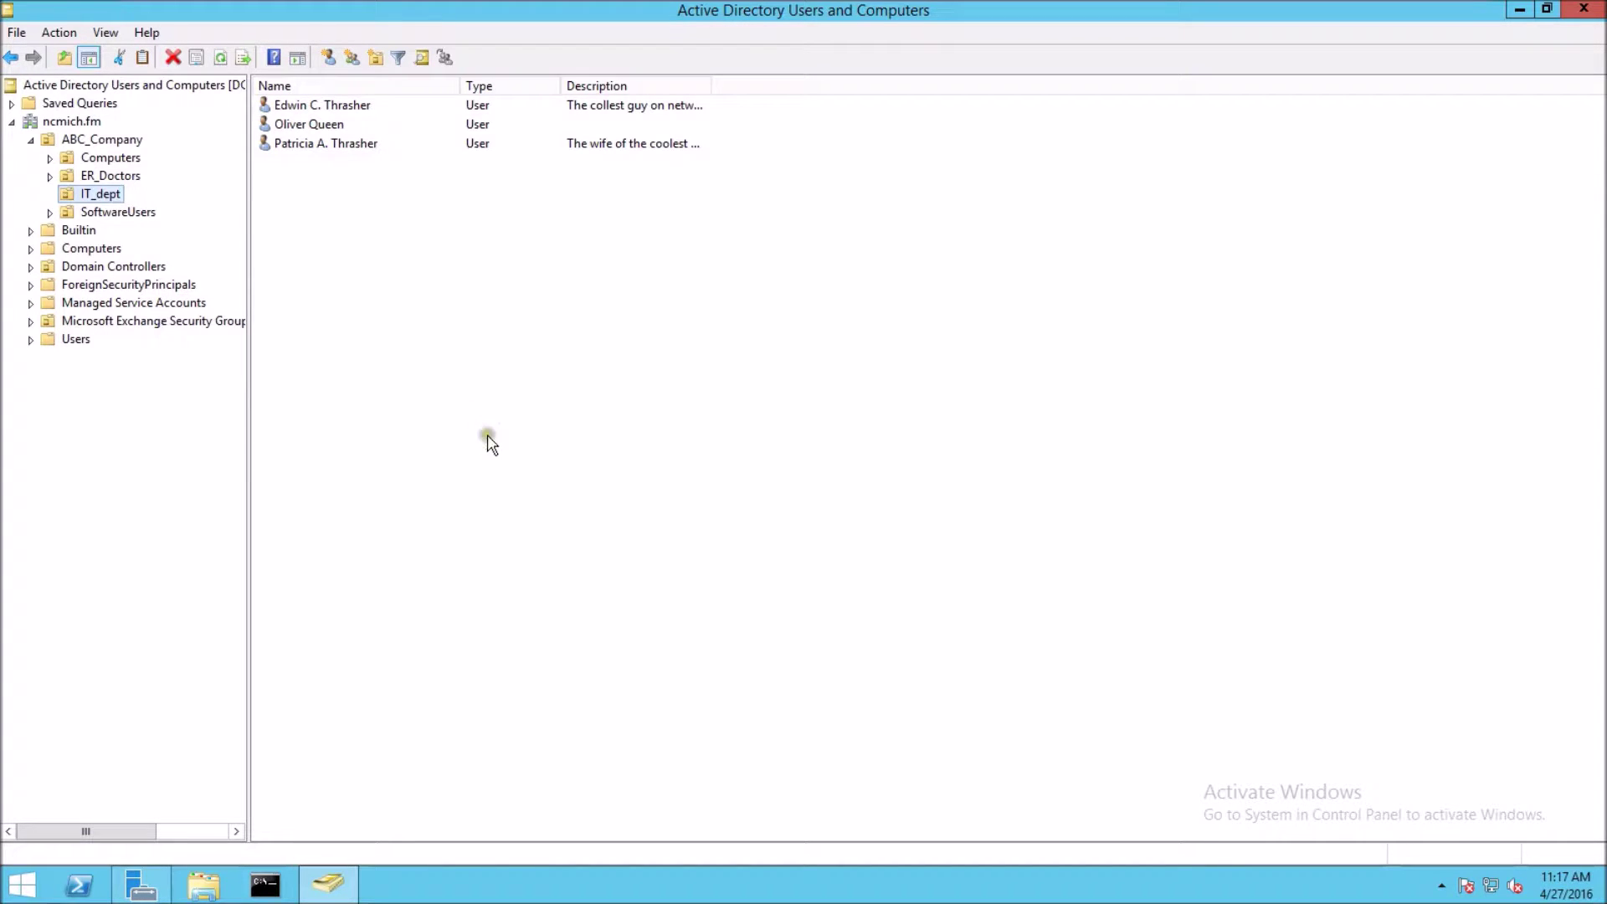
left_click(285, 131)
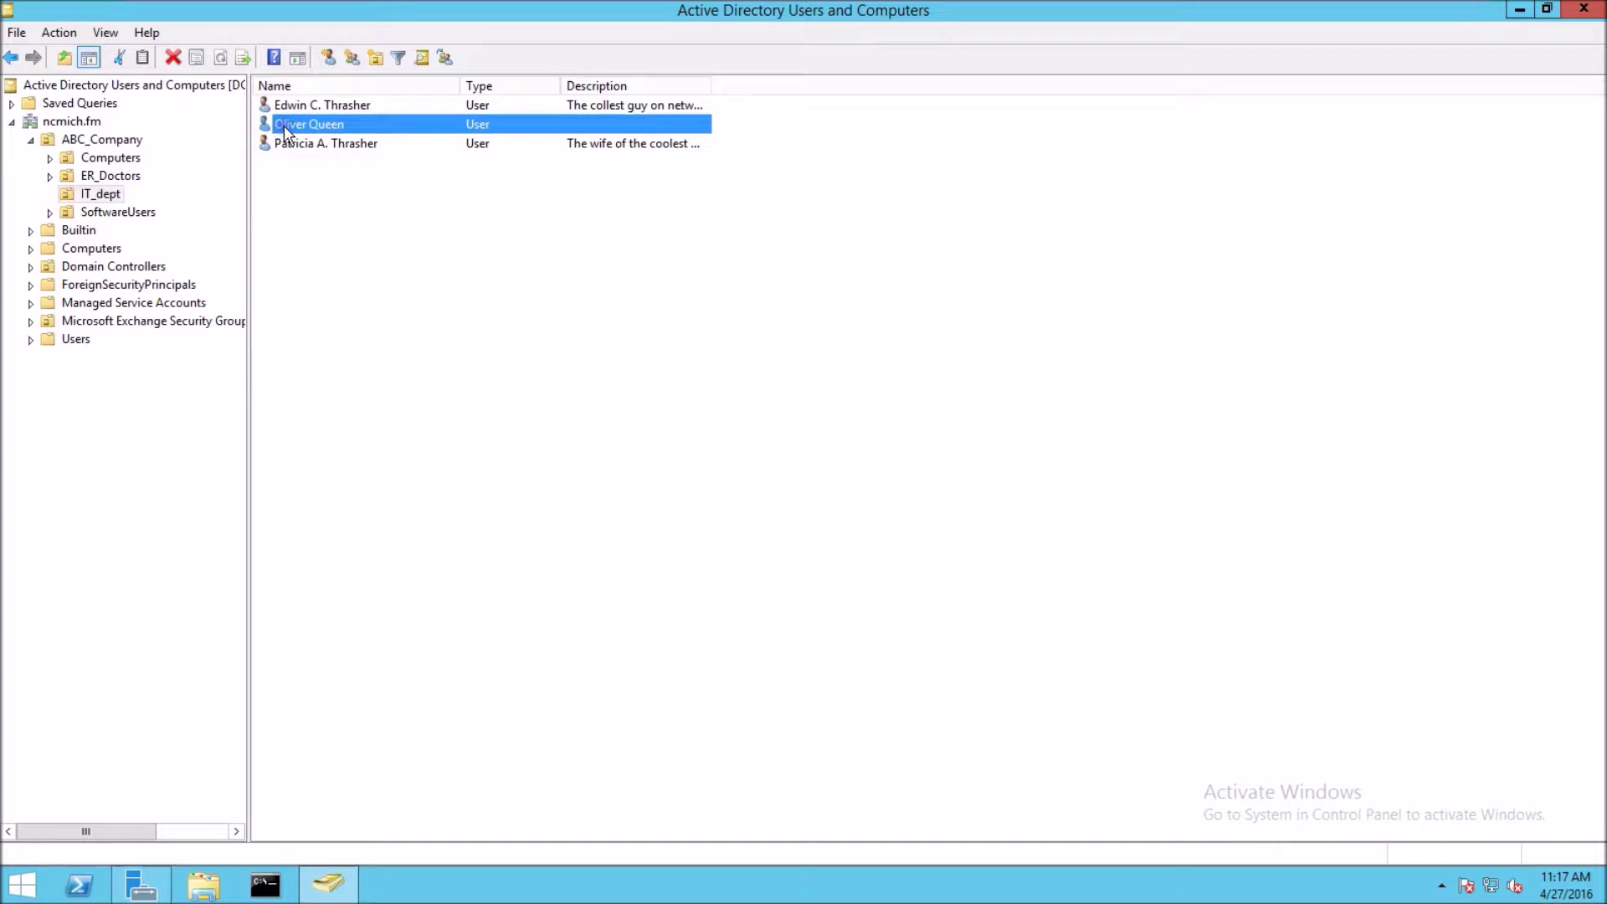
right_click(285, 132)
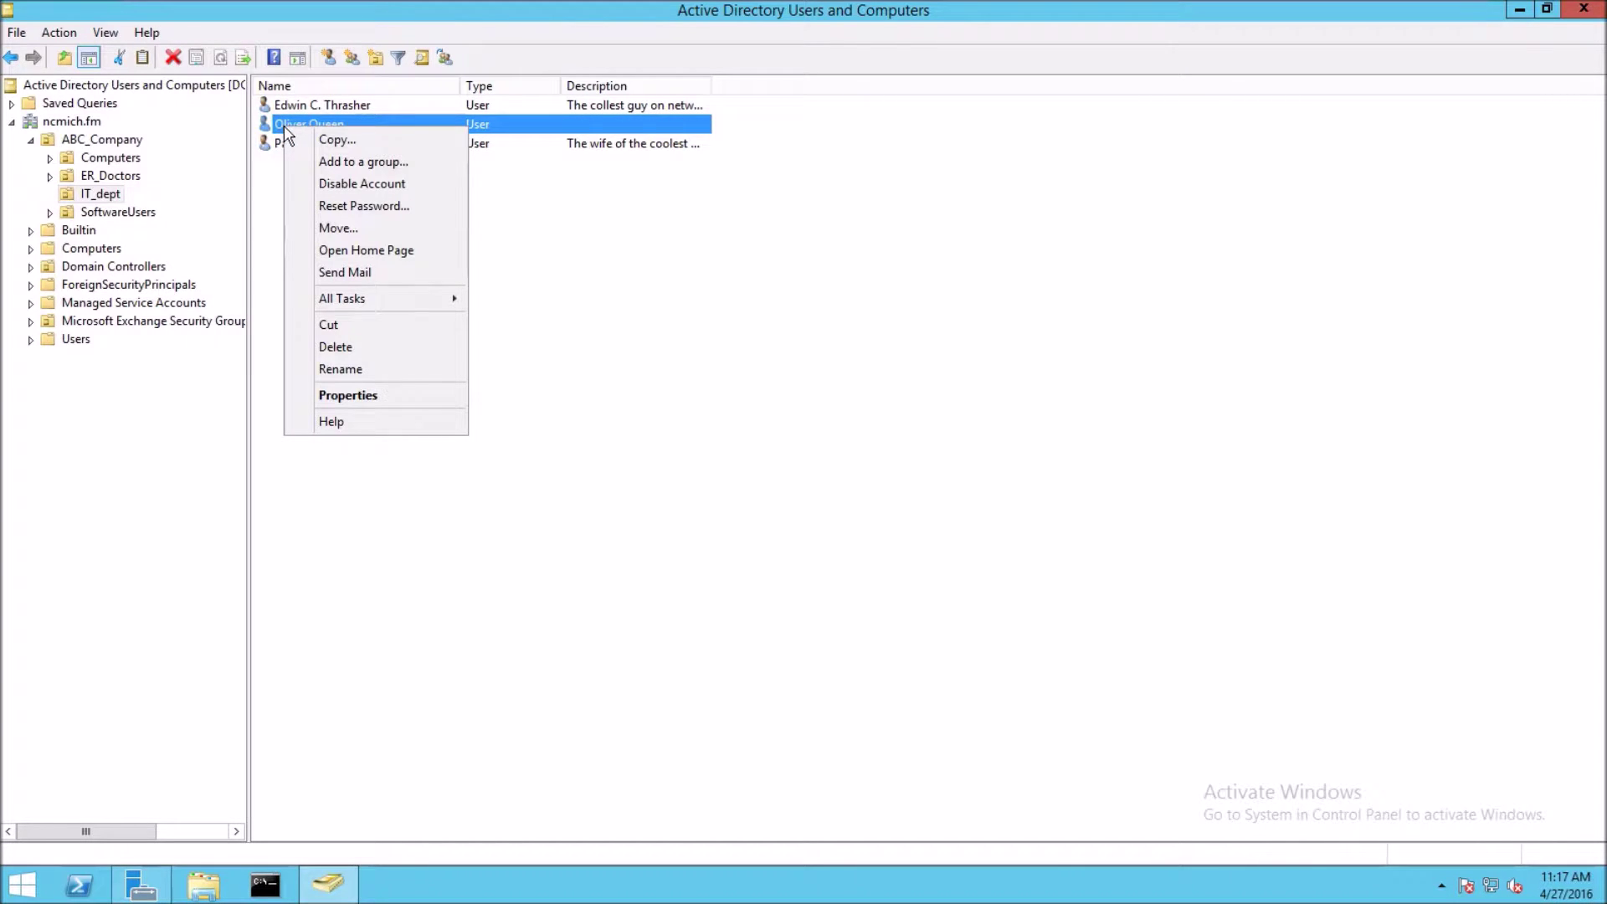
left_click(335, 349)
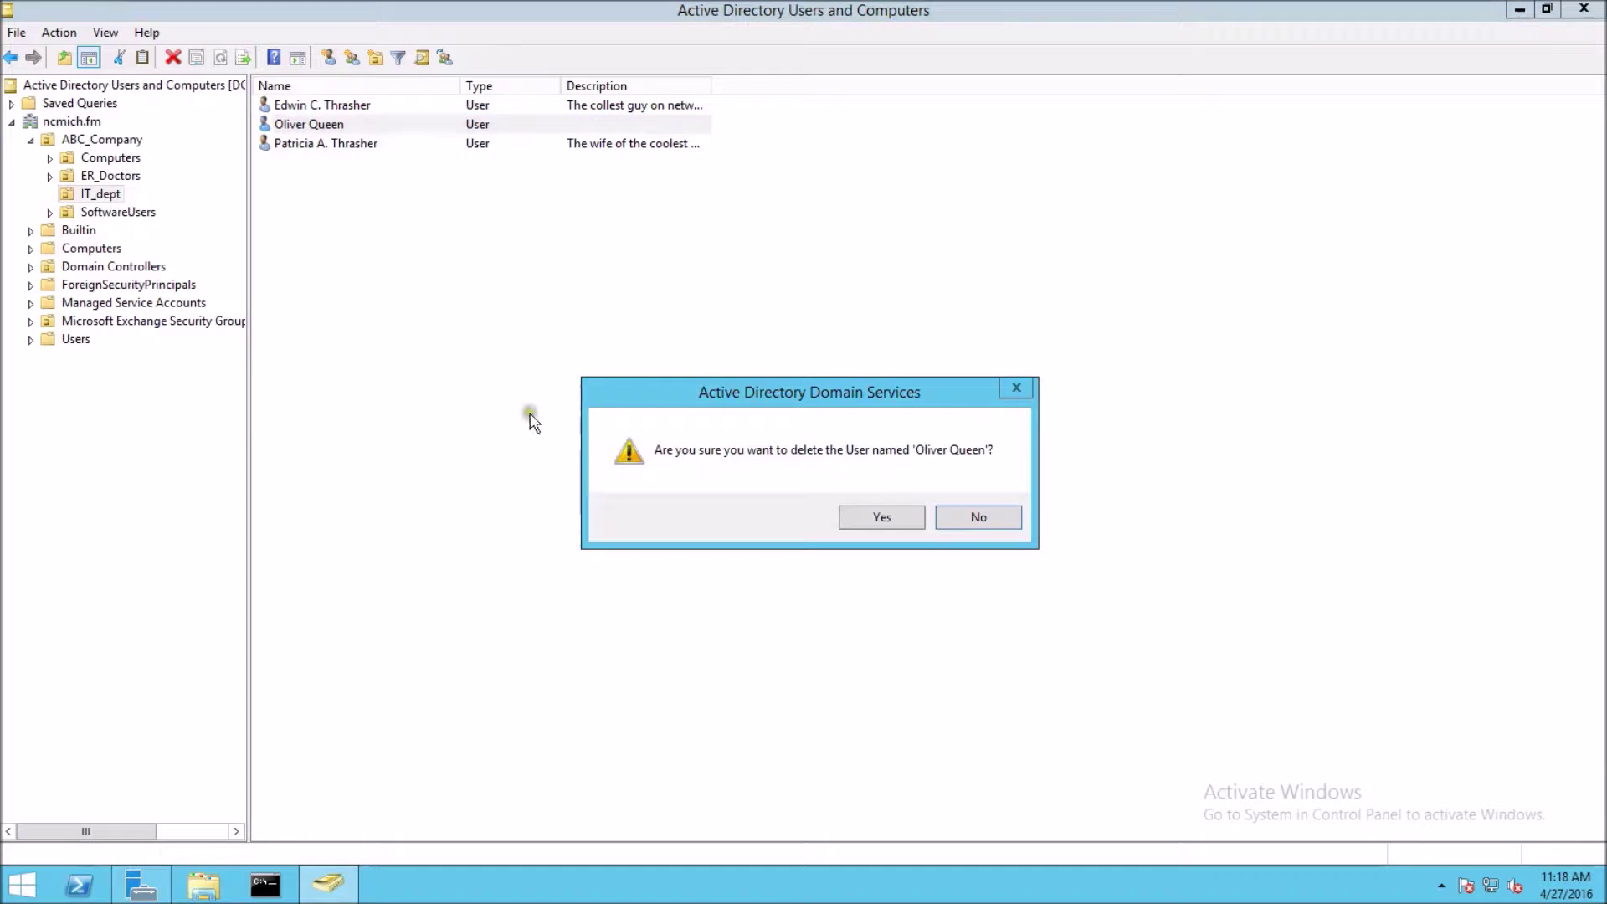
left_click(883, 517)
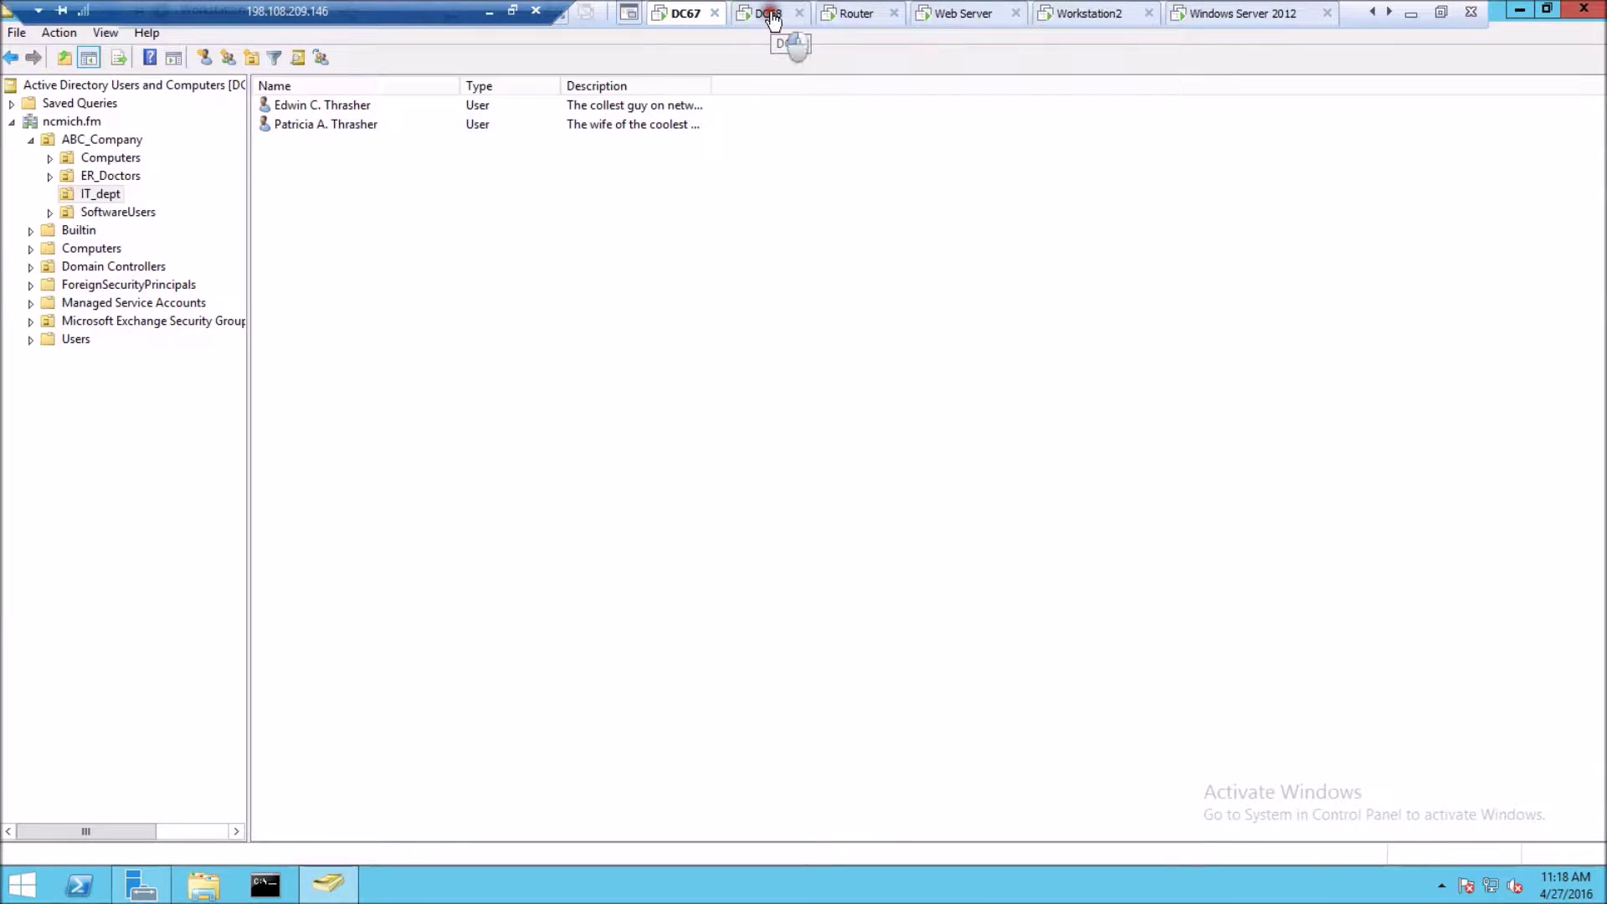
- On the DC68 server, refresh the ncmich.fm domain
left_click(771, 15)
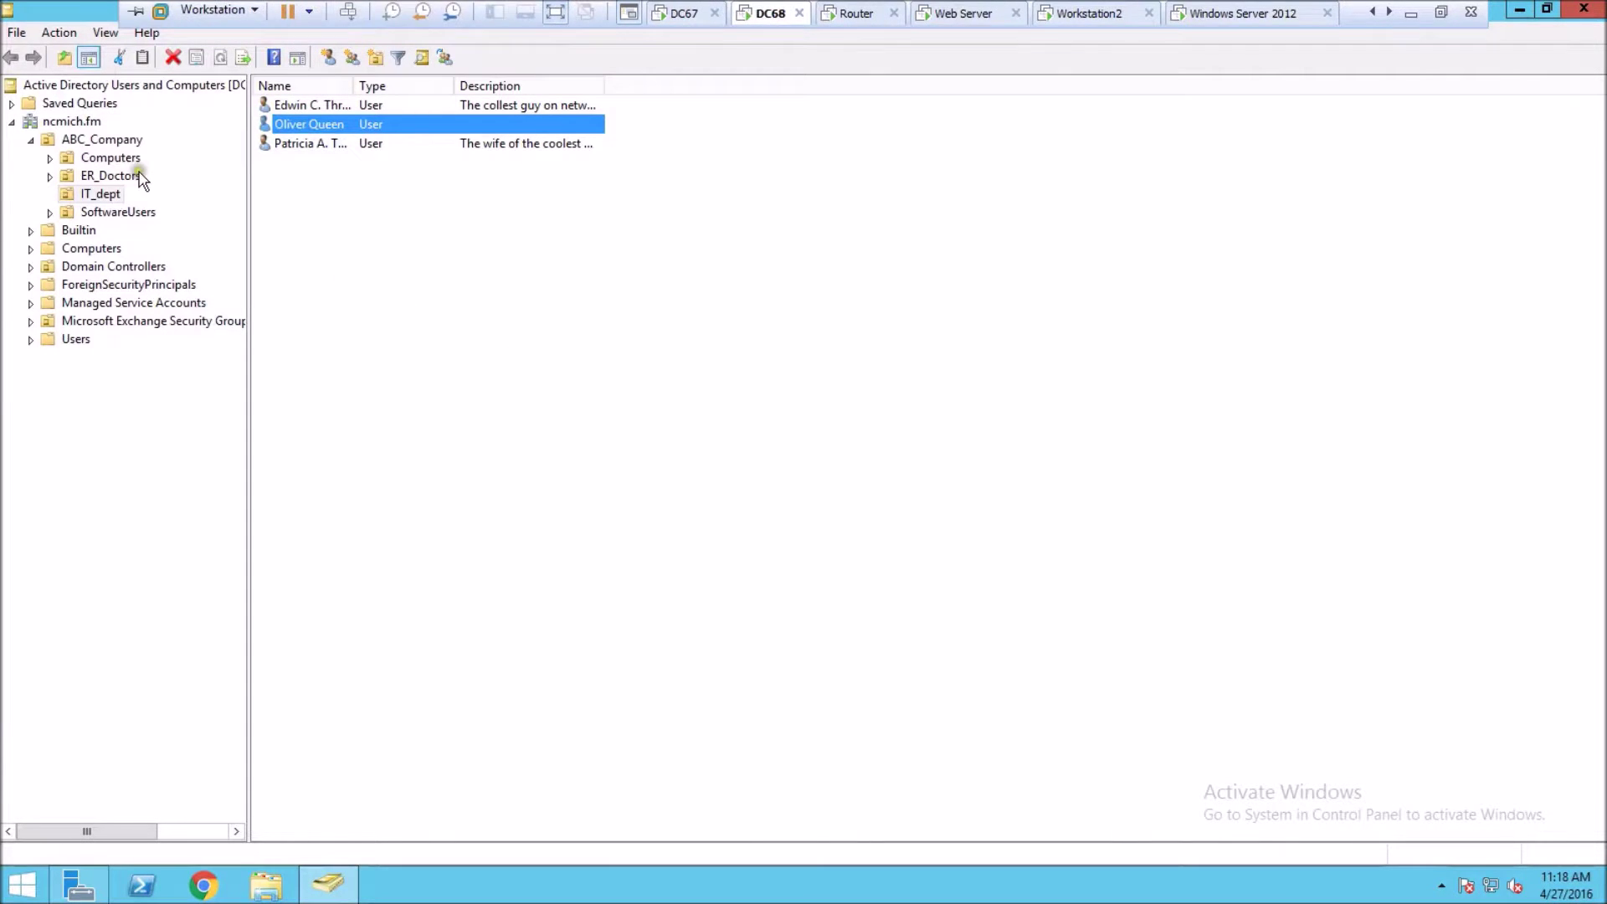
left_click(53, 36)
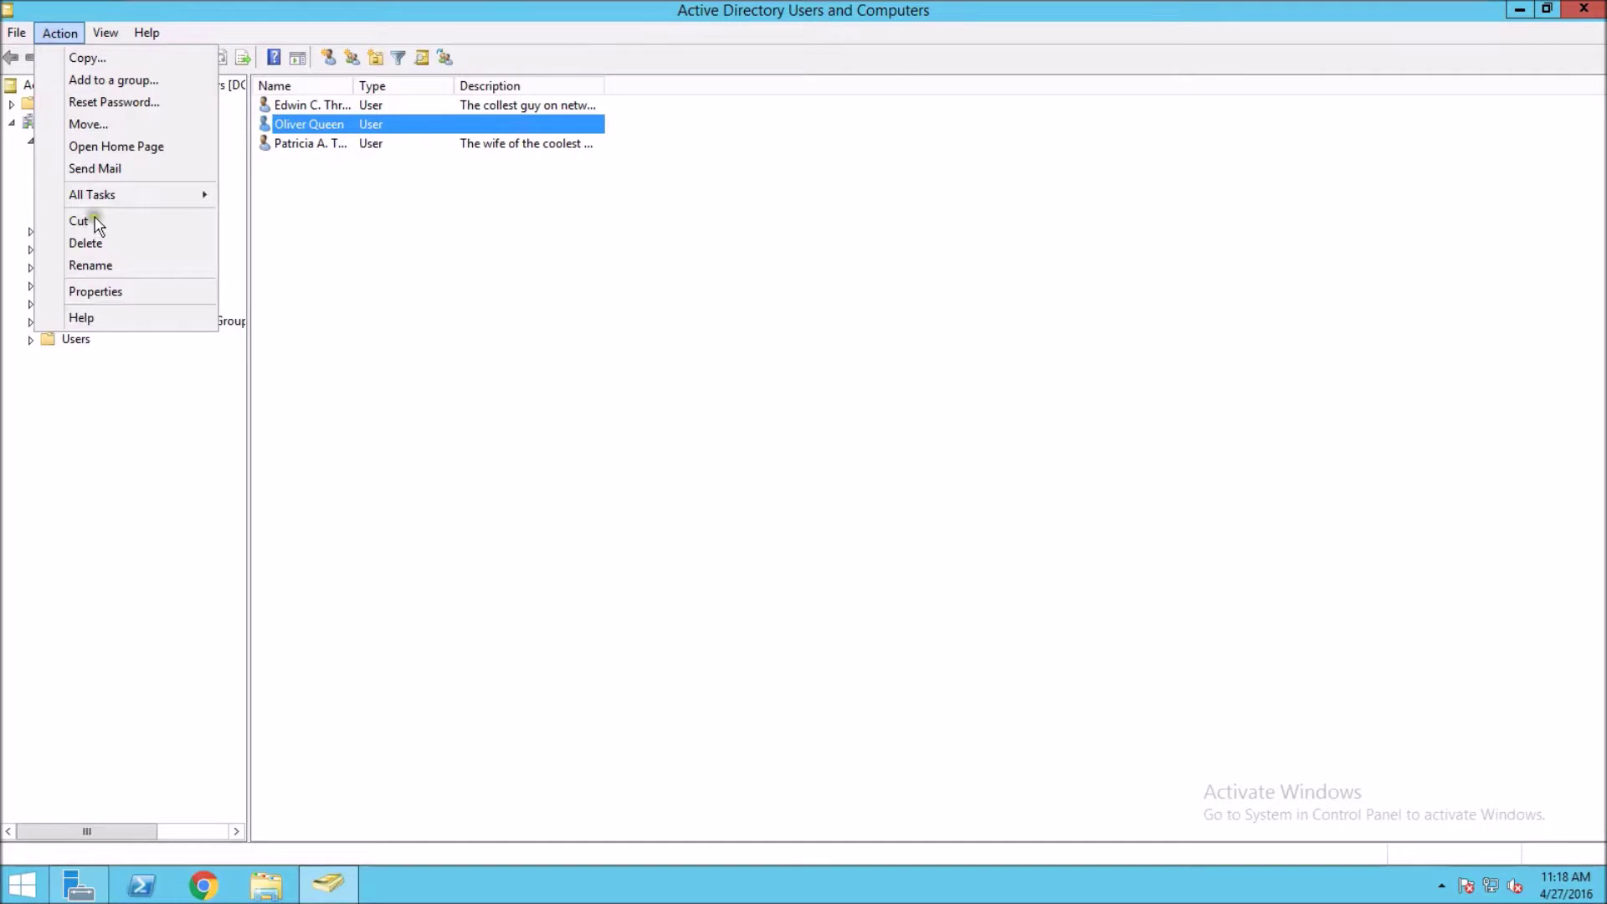
left_click(430, 282)
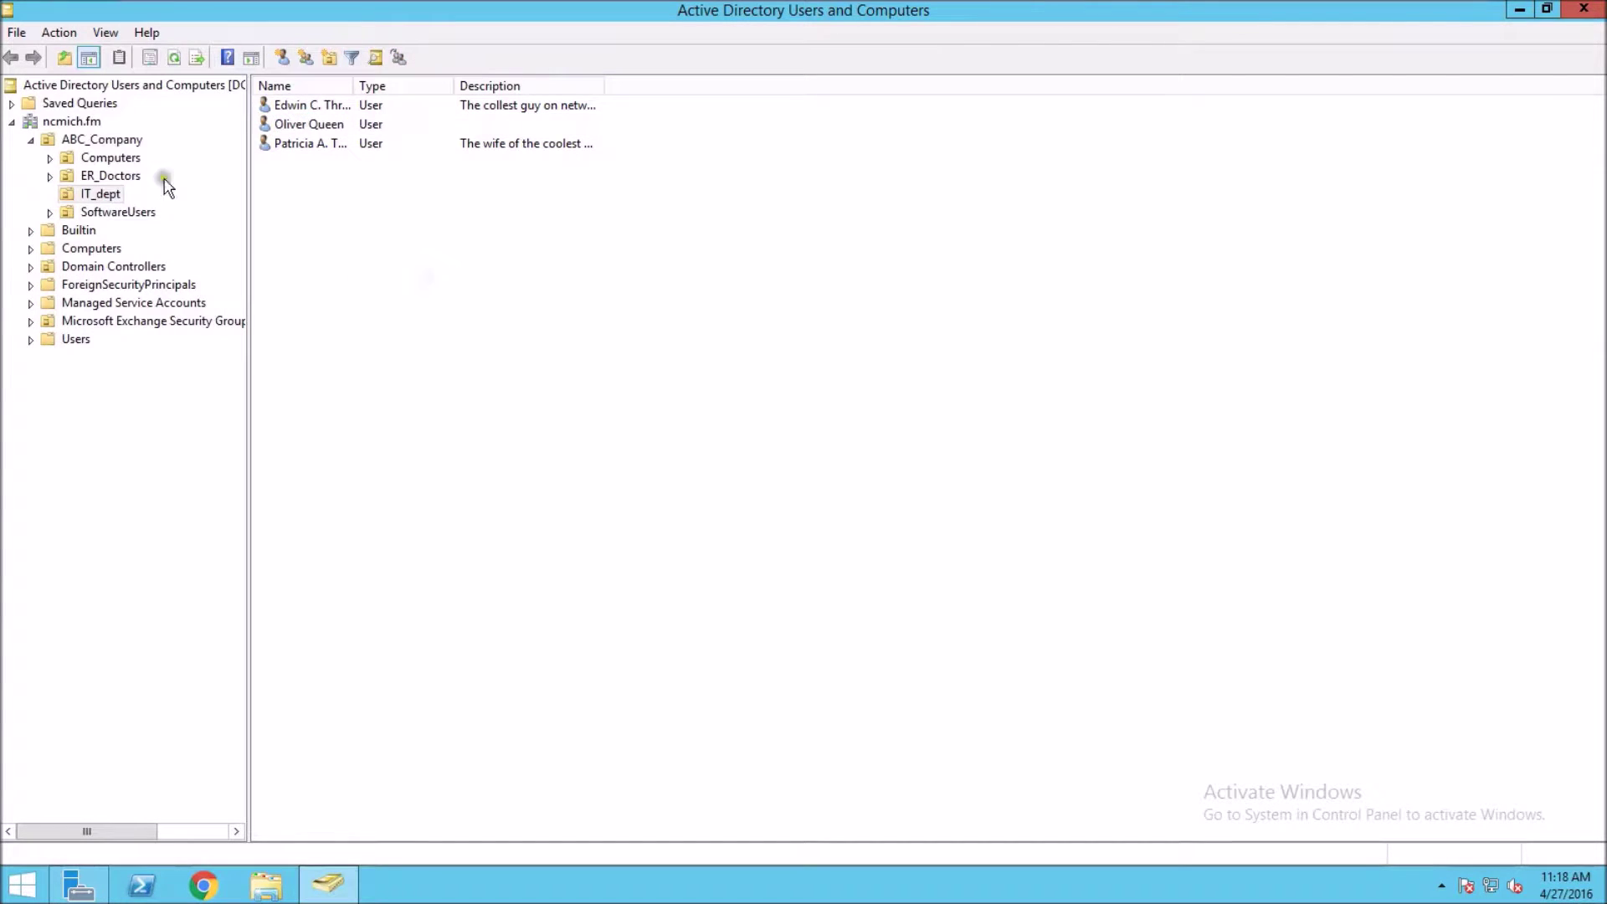
right_click(76, 121)
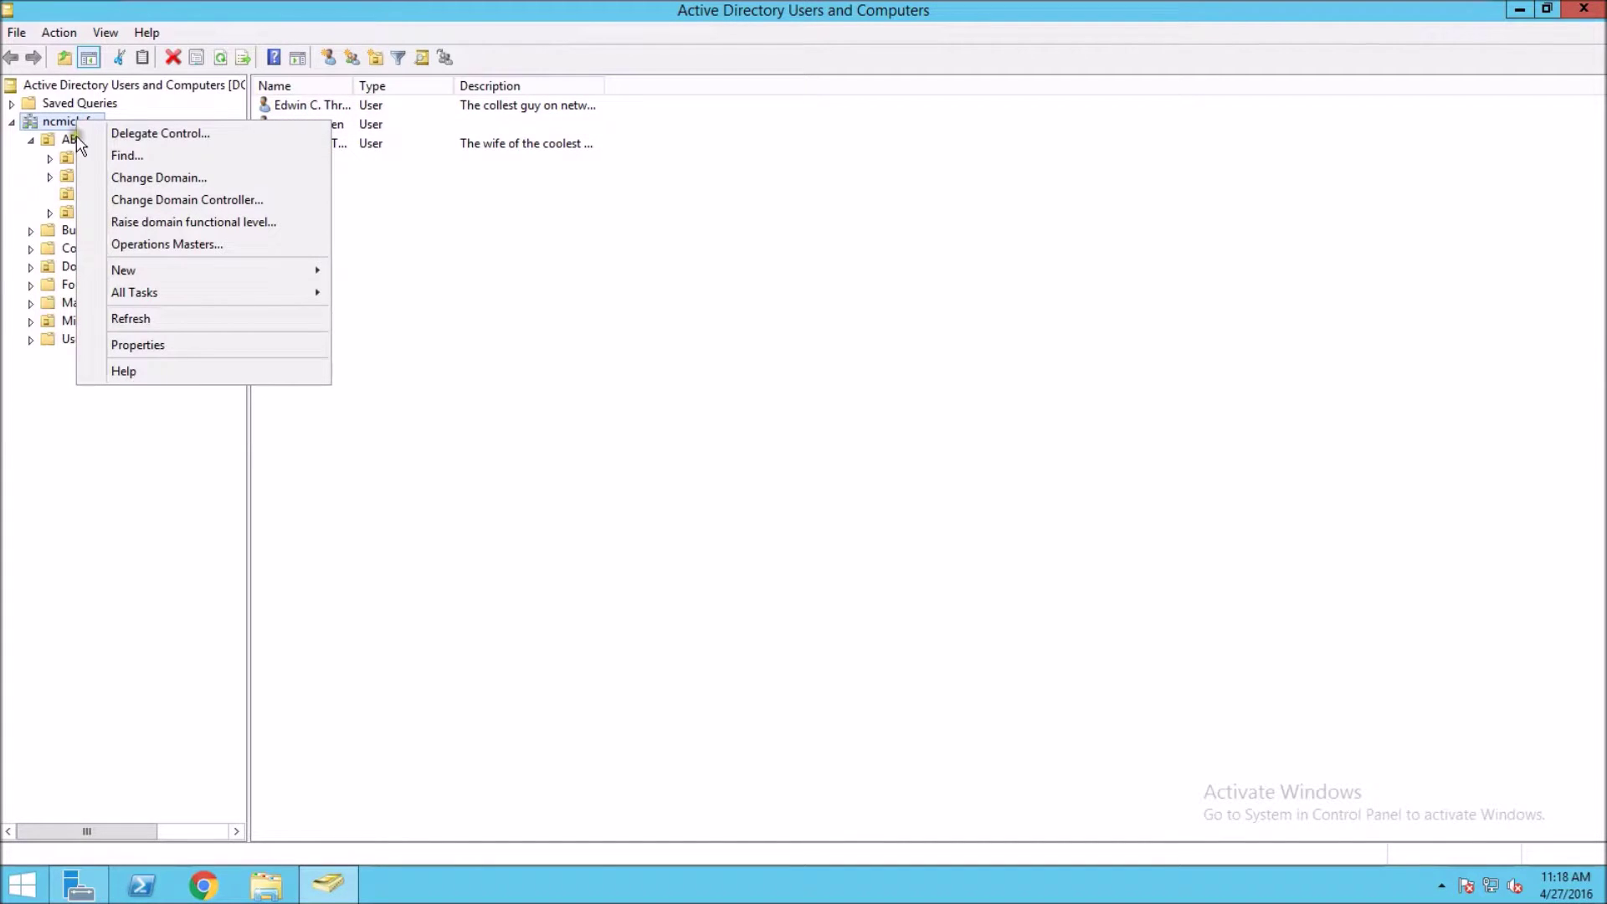
left_click(156, 322)
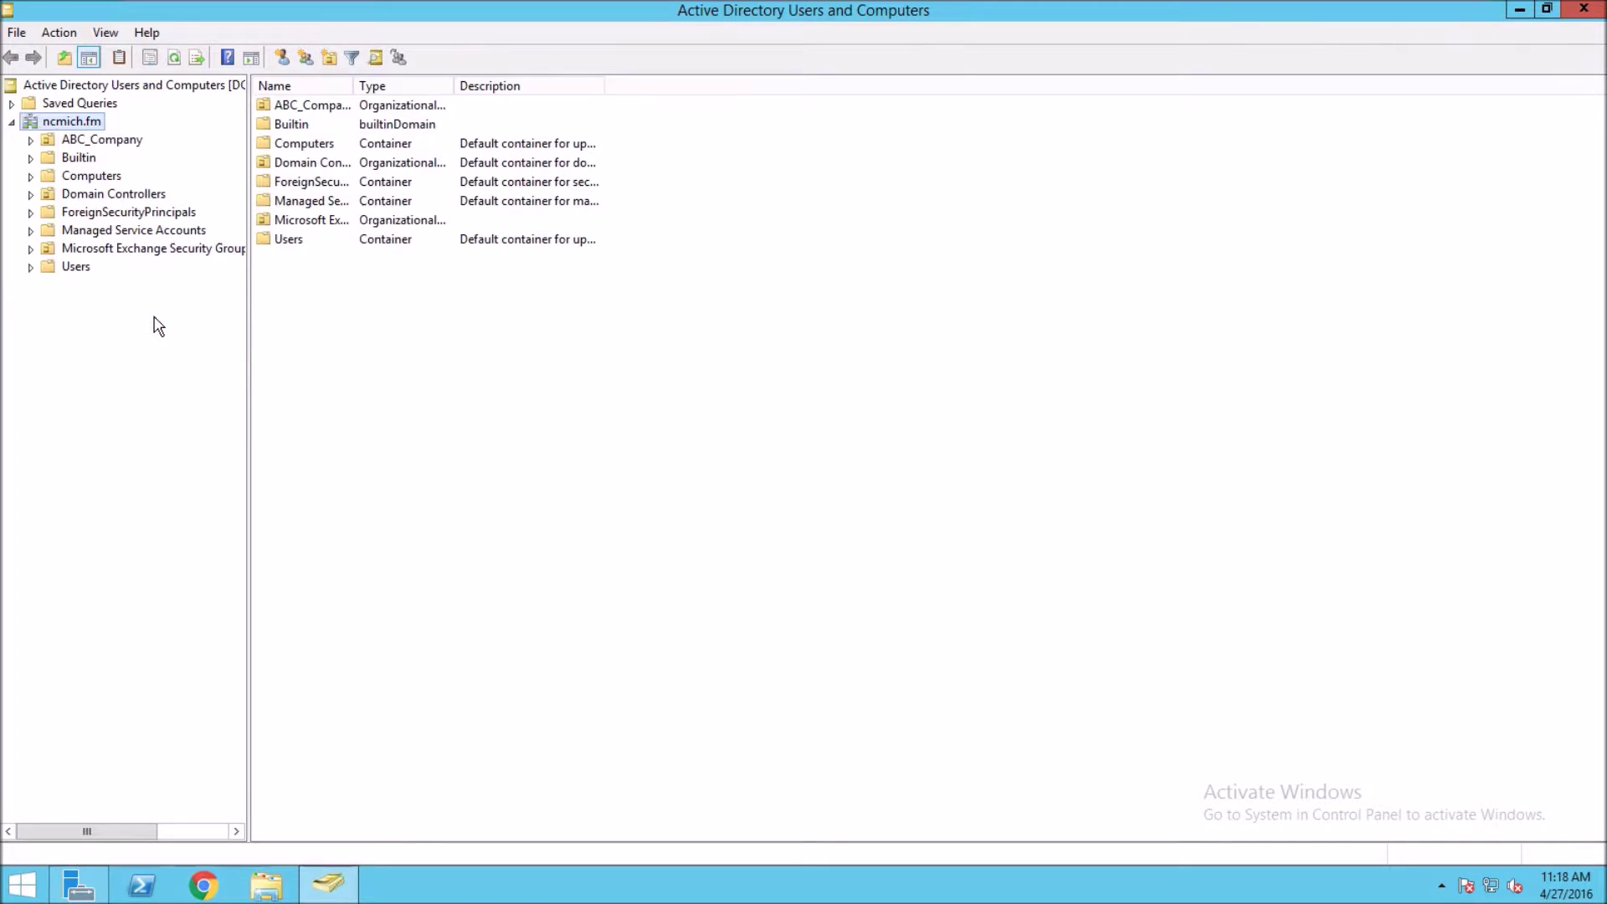
- Open ABC_Company > IT_dept to verify only the two original users remain
left_click(75, 140)
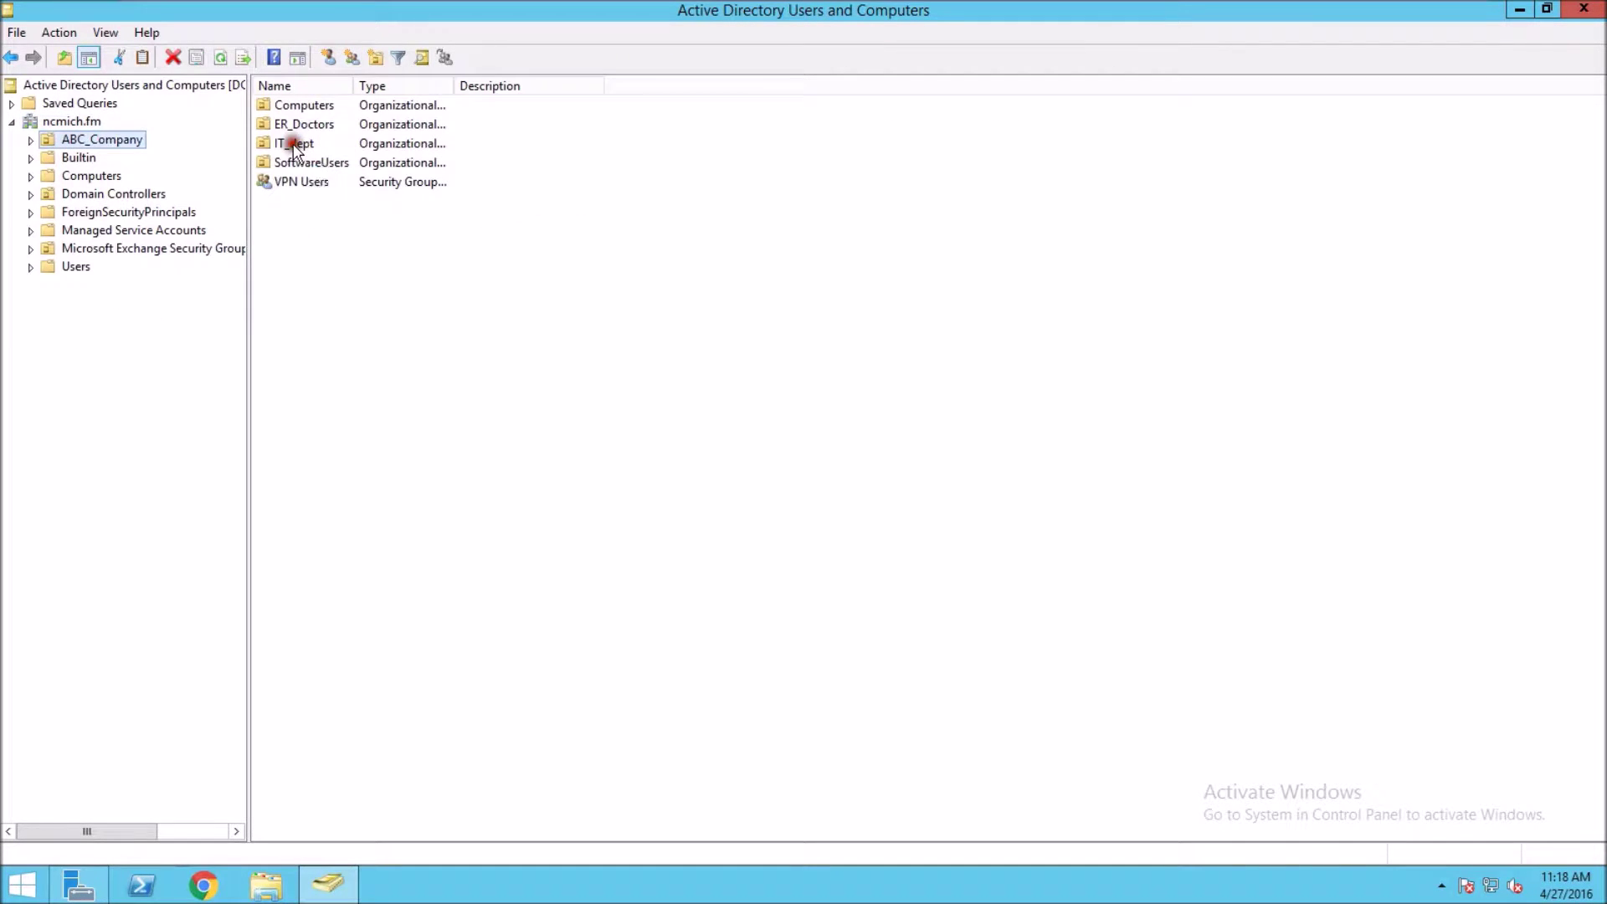
left_click(294, 145)
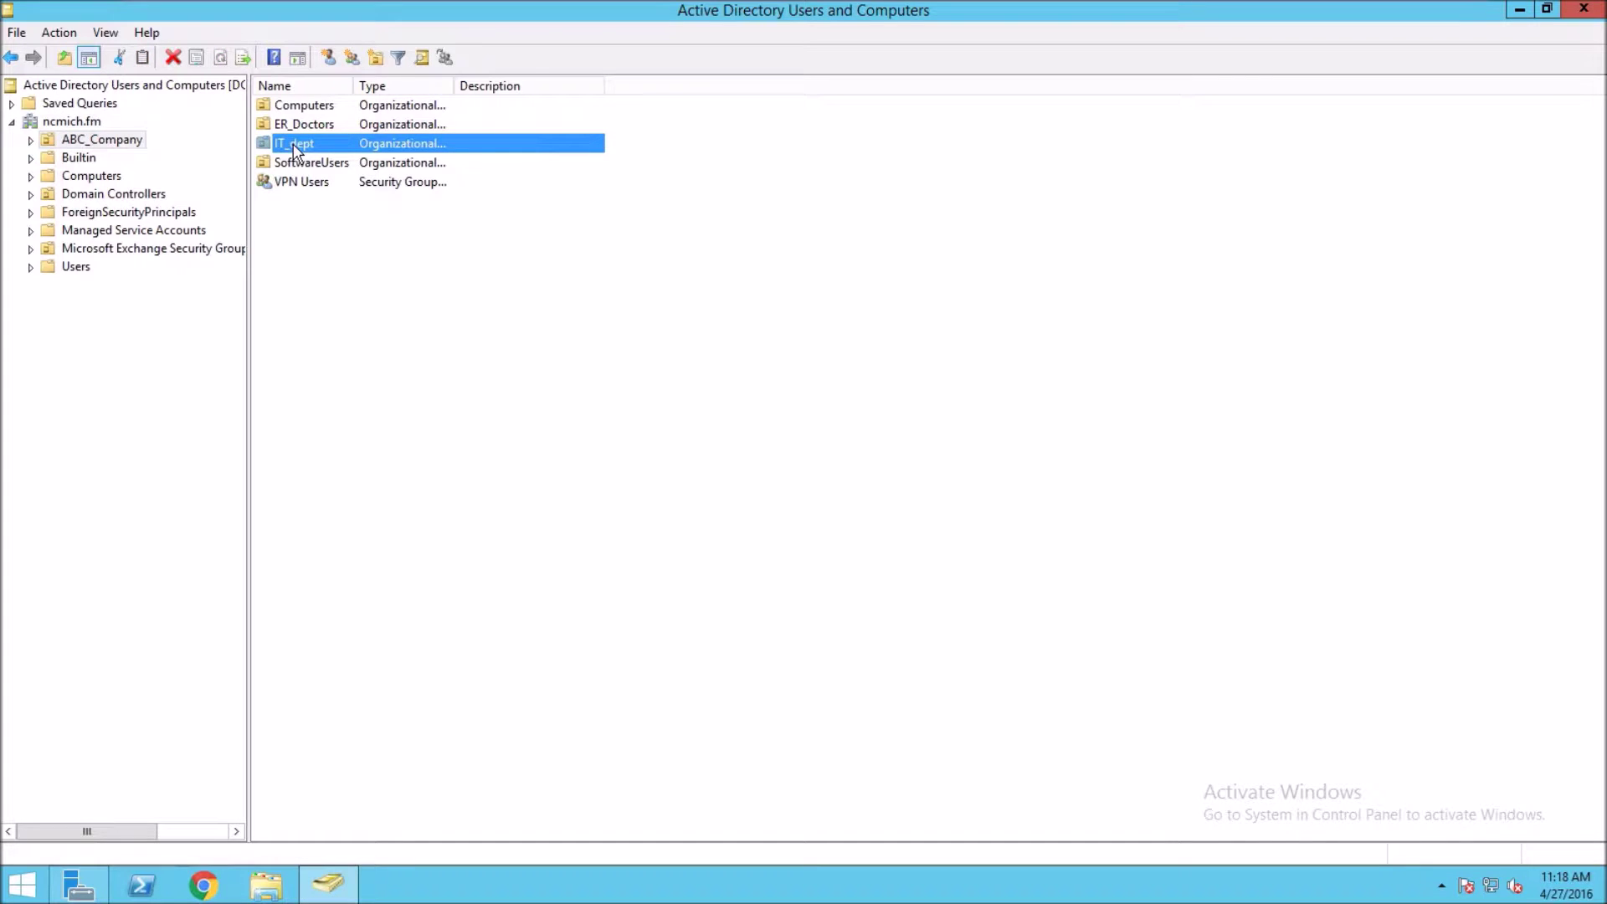
double_click(260, 145)
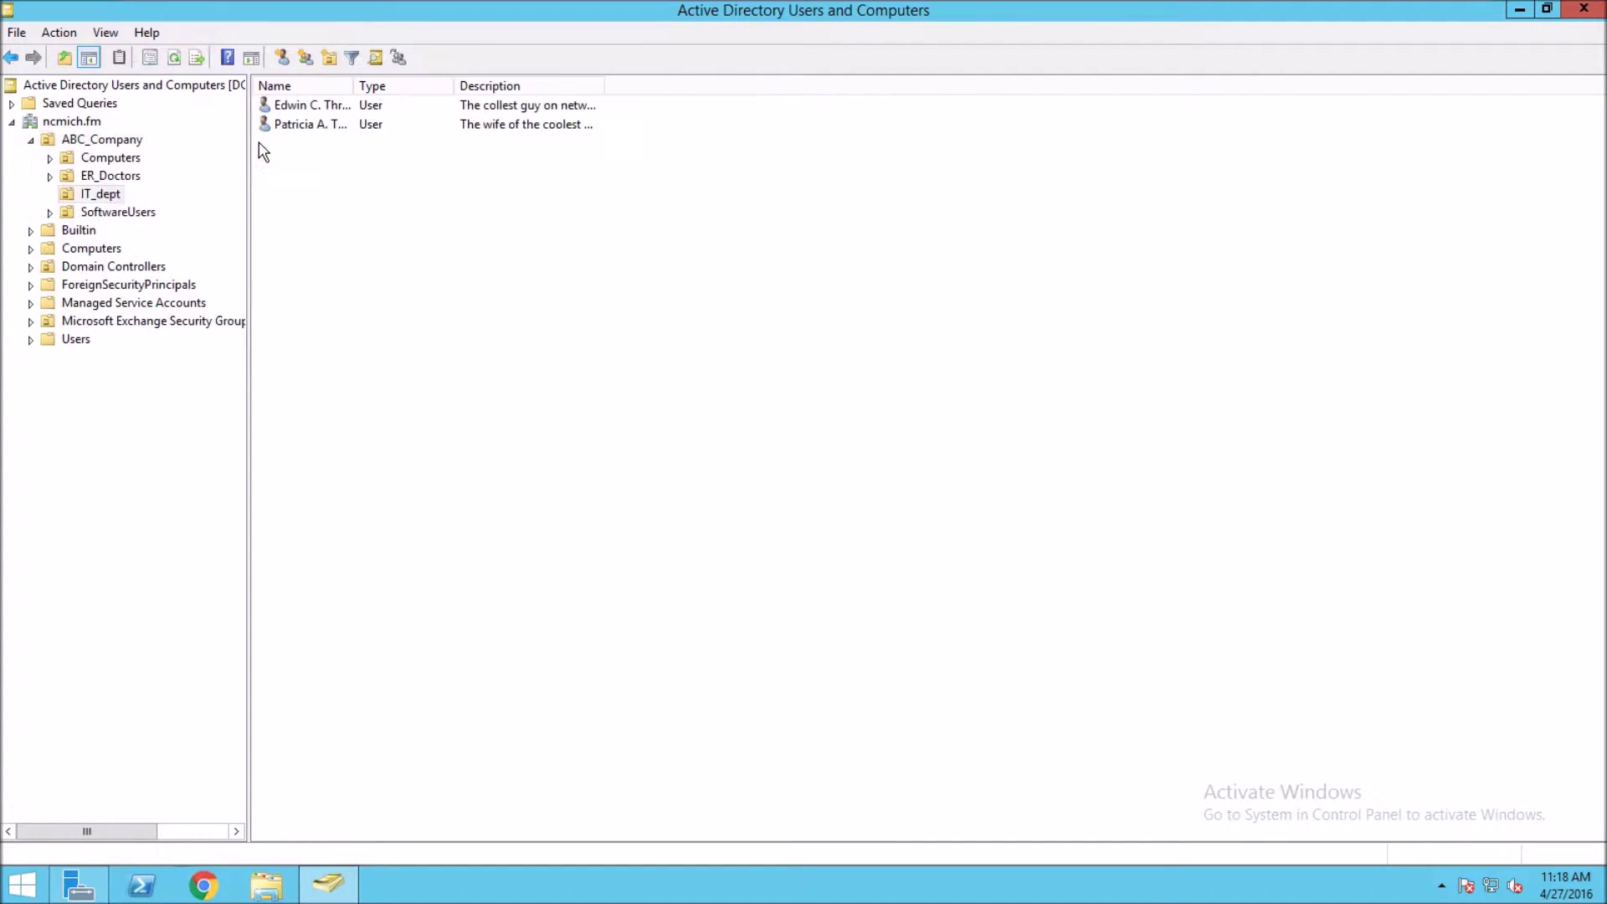
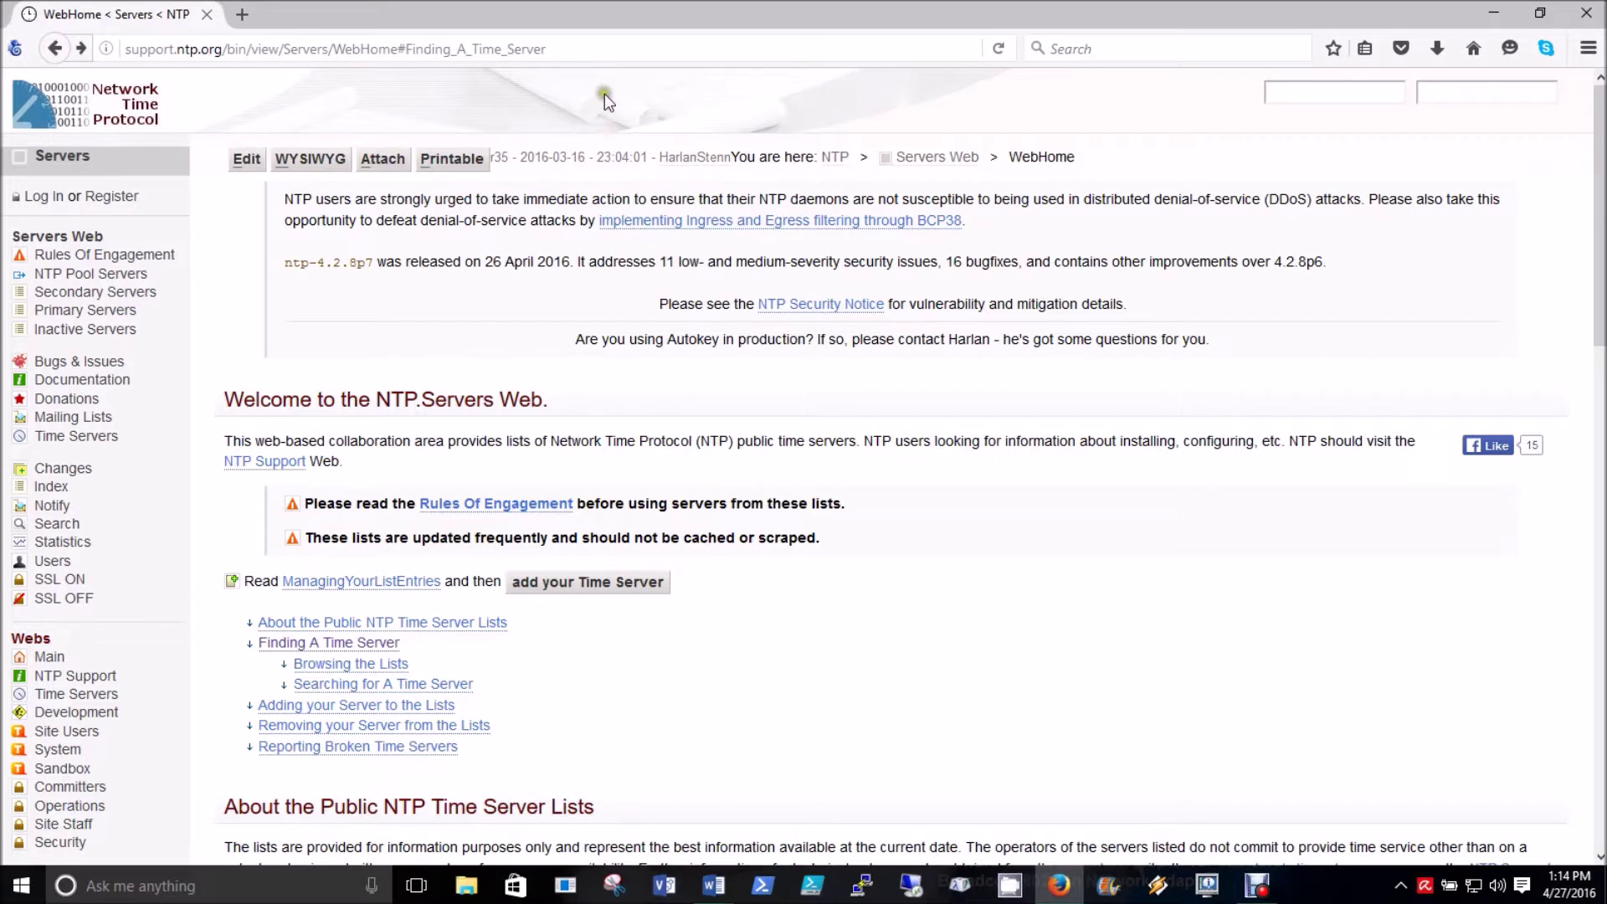
- Go to the 'Finding A Time Server' section of support.ntp.org's NTP Servers page
left_click_drag(554, 48, 102, 55)
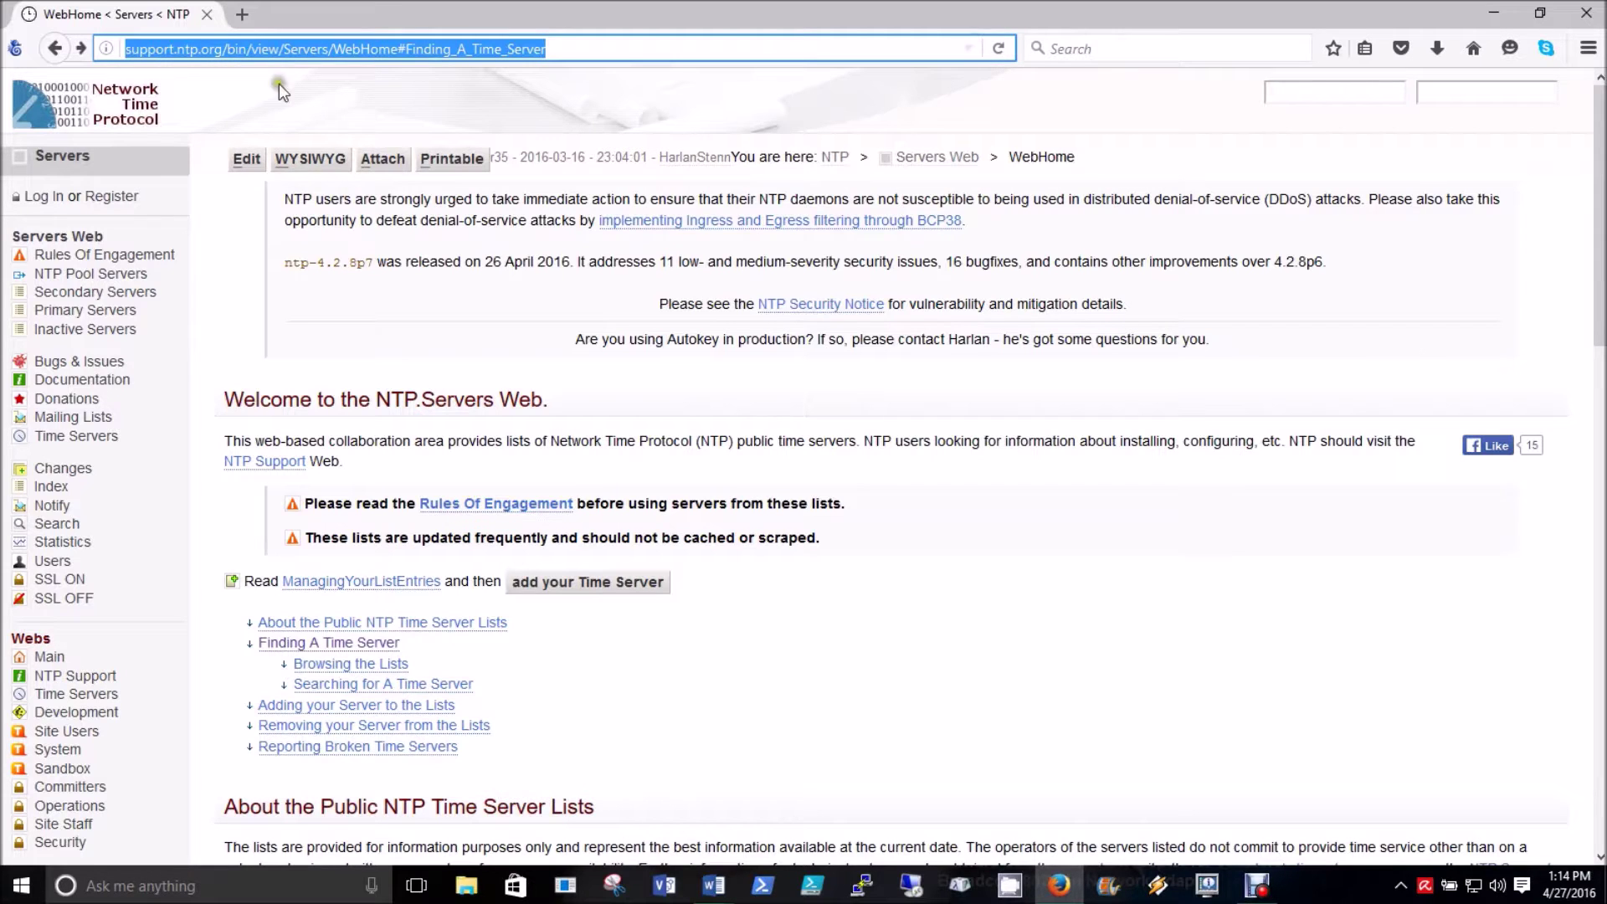
left_click(969, 645)
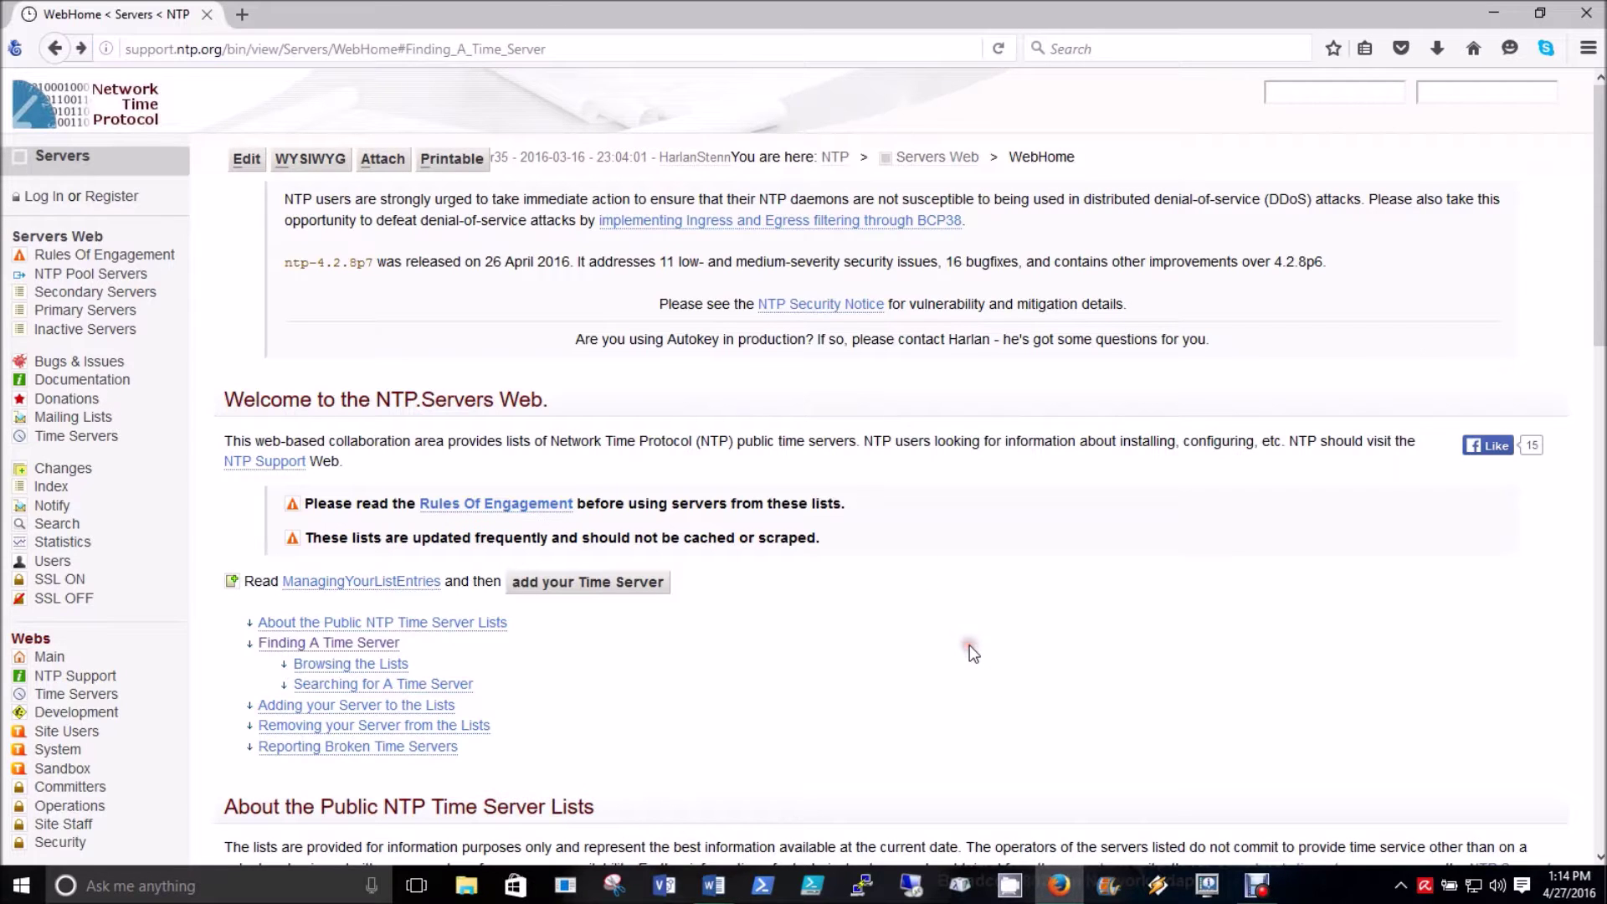
left_click(339, 644)
left_click(554, 296)
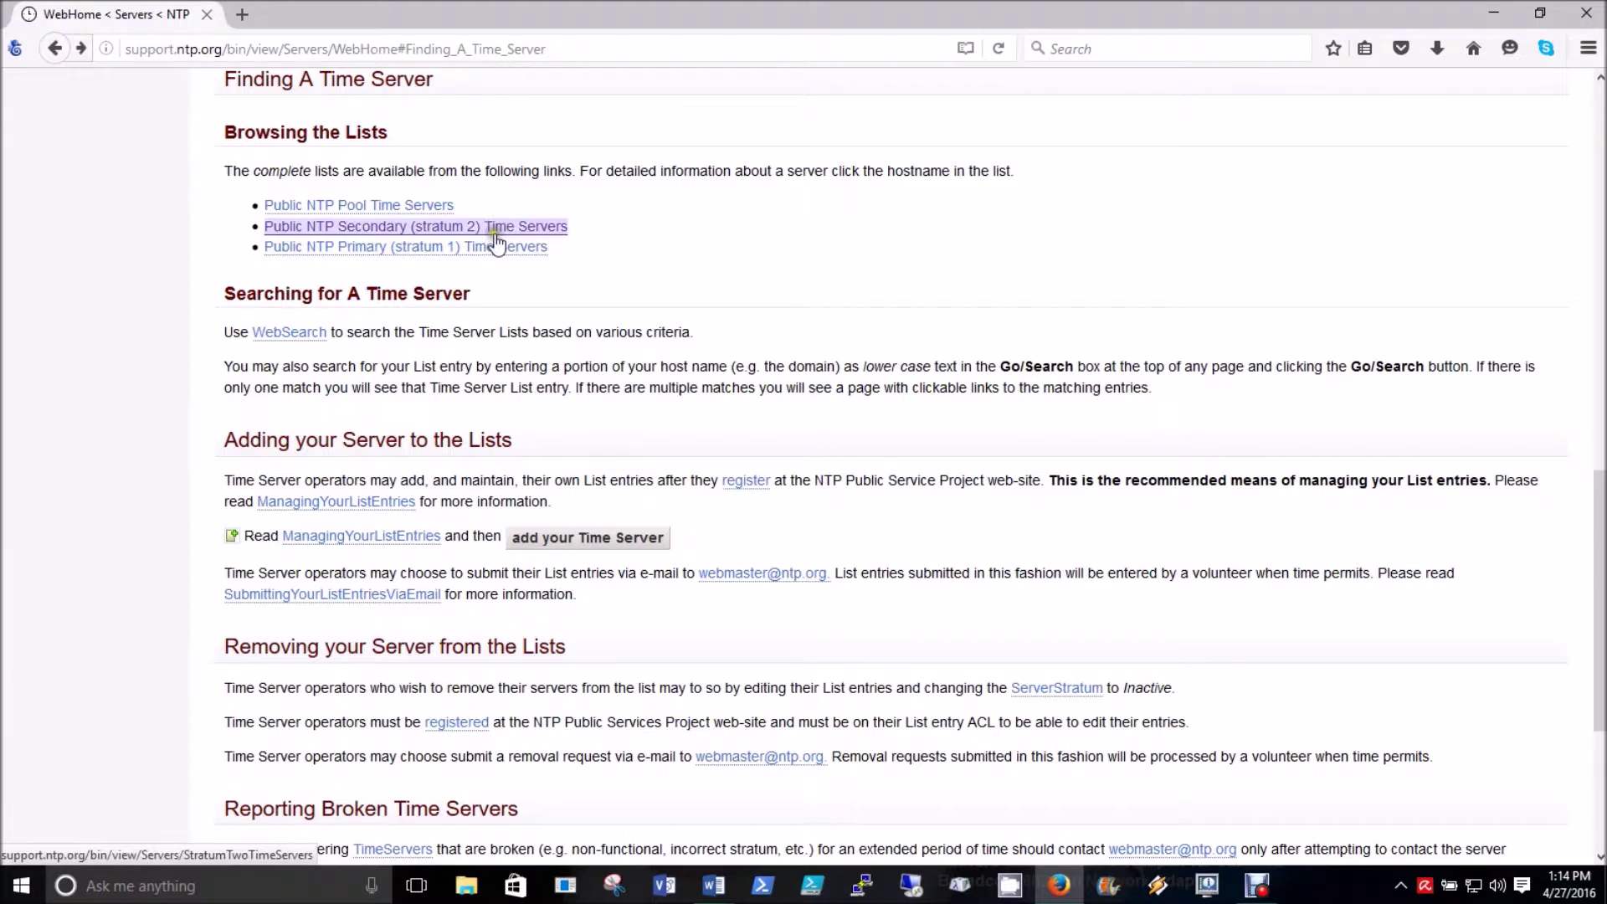
left_click(590, 242)
left_click(679, 273)
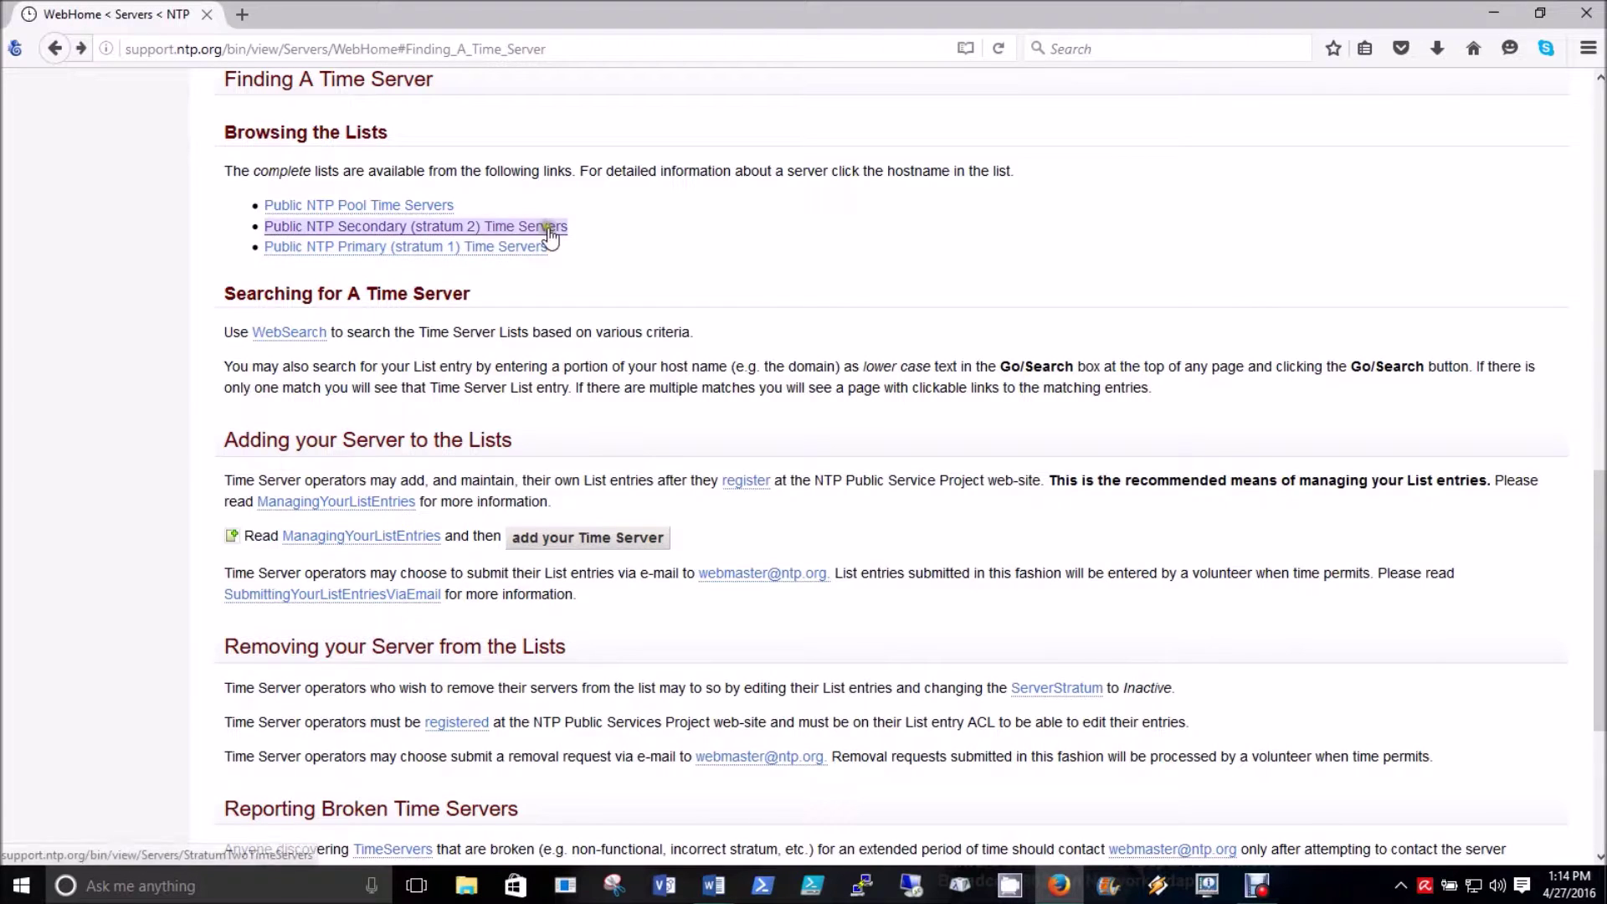
- Open the Public NTP Secondary (stratum 2) Time Servers list and scroll to the US MI entries
left_click(501, 234)
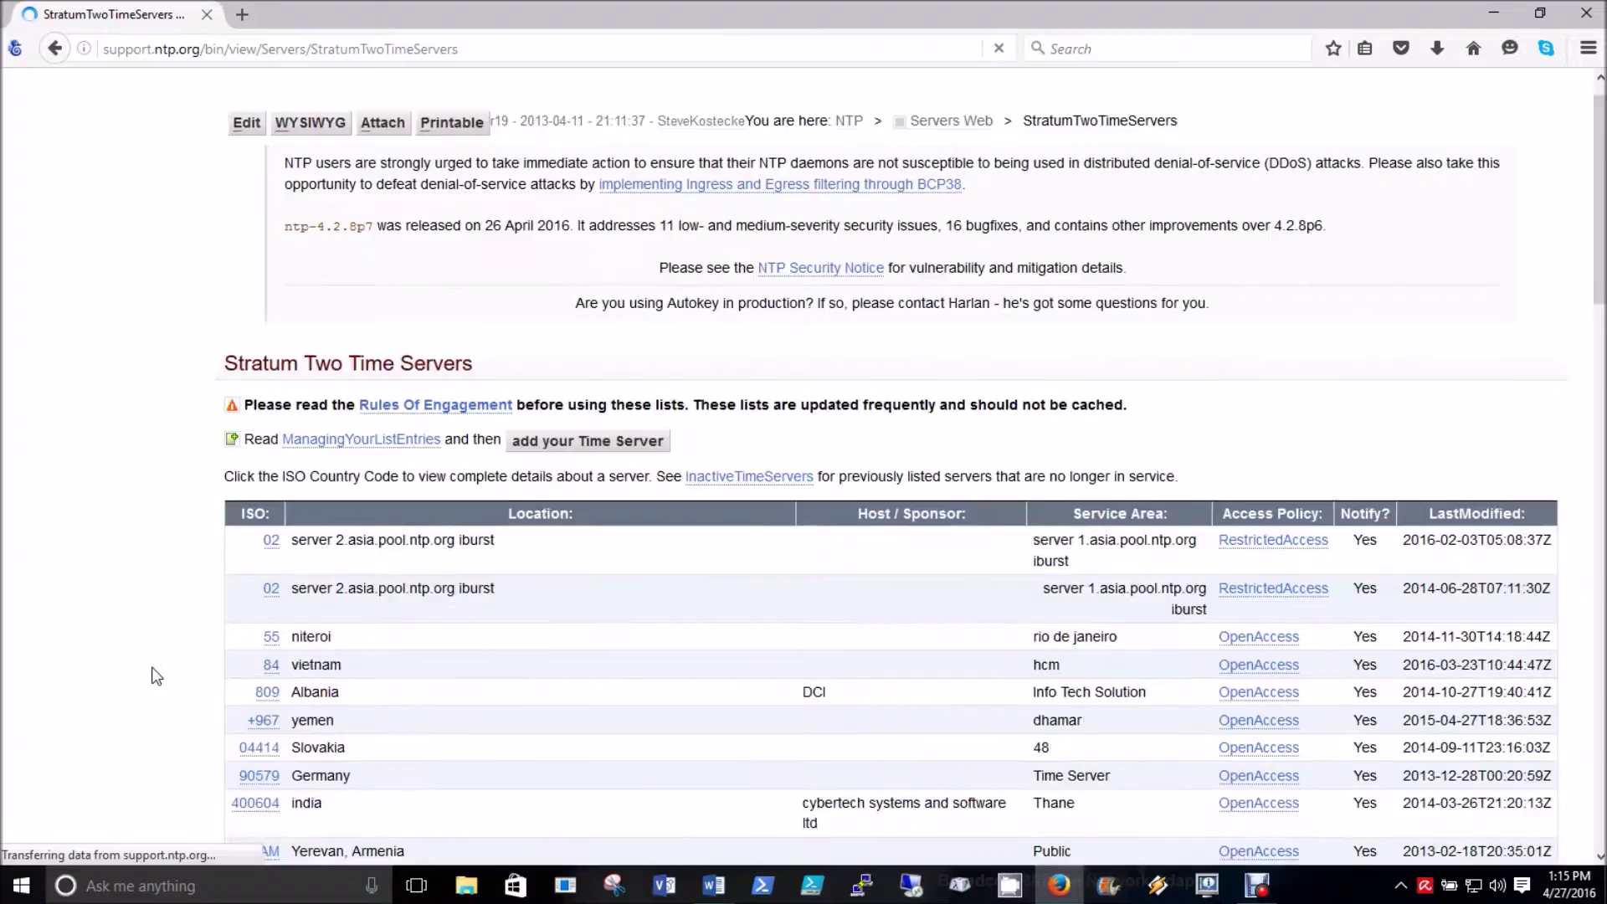
scroll(155, 676, "down", 6)
scroll(155, 676, "down", 20)
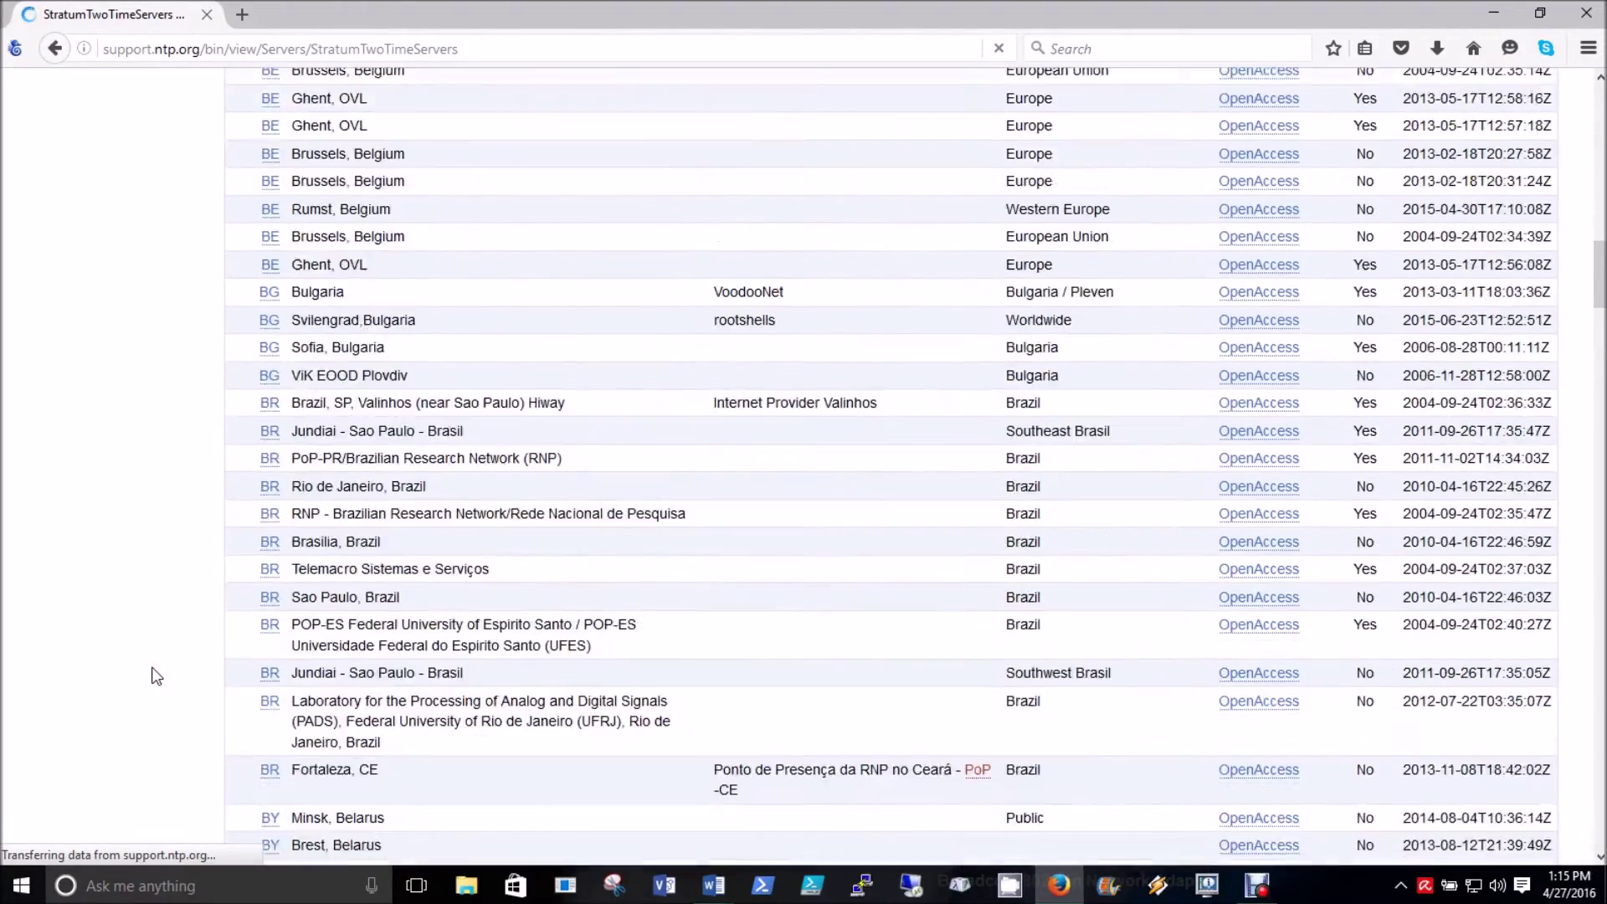
scroll(155, 677, "down", 20)
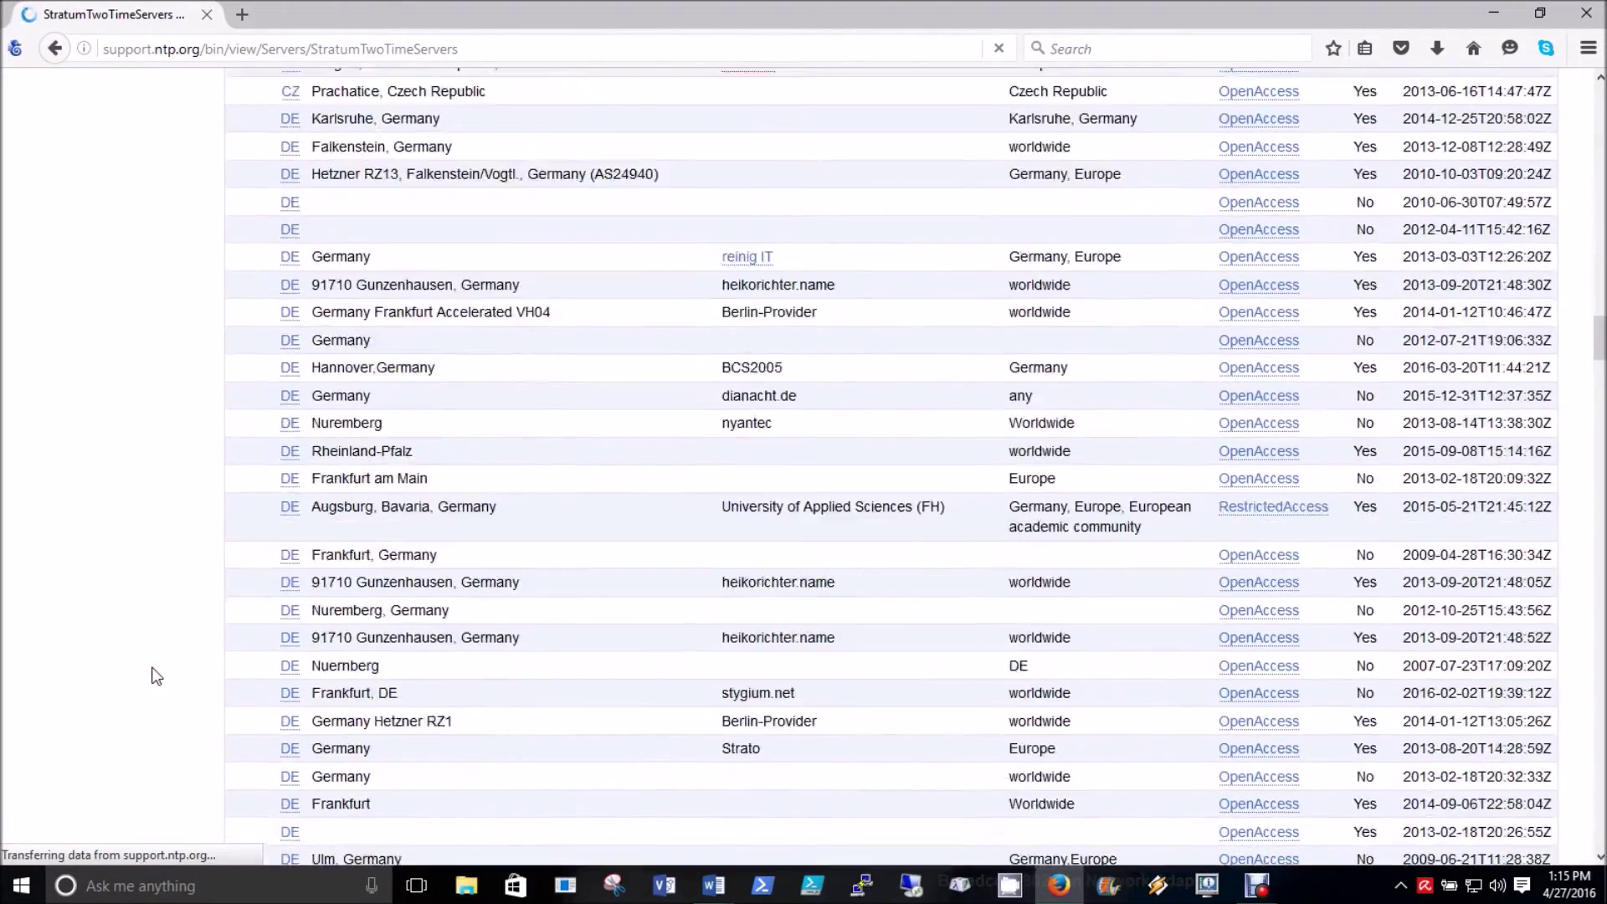
scroll(155, 676, "down", 20)
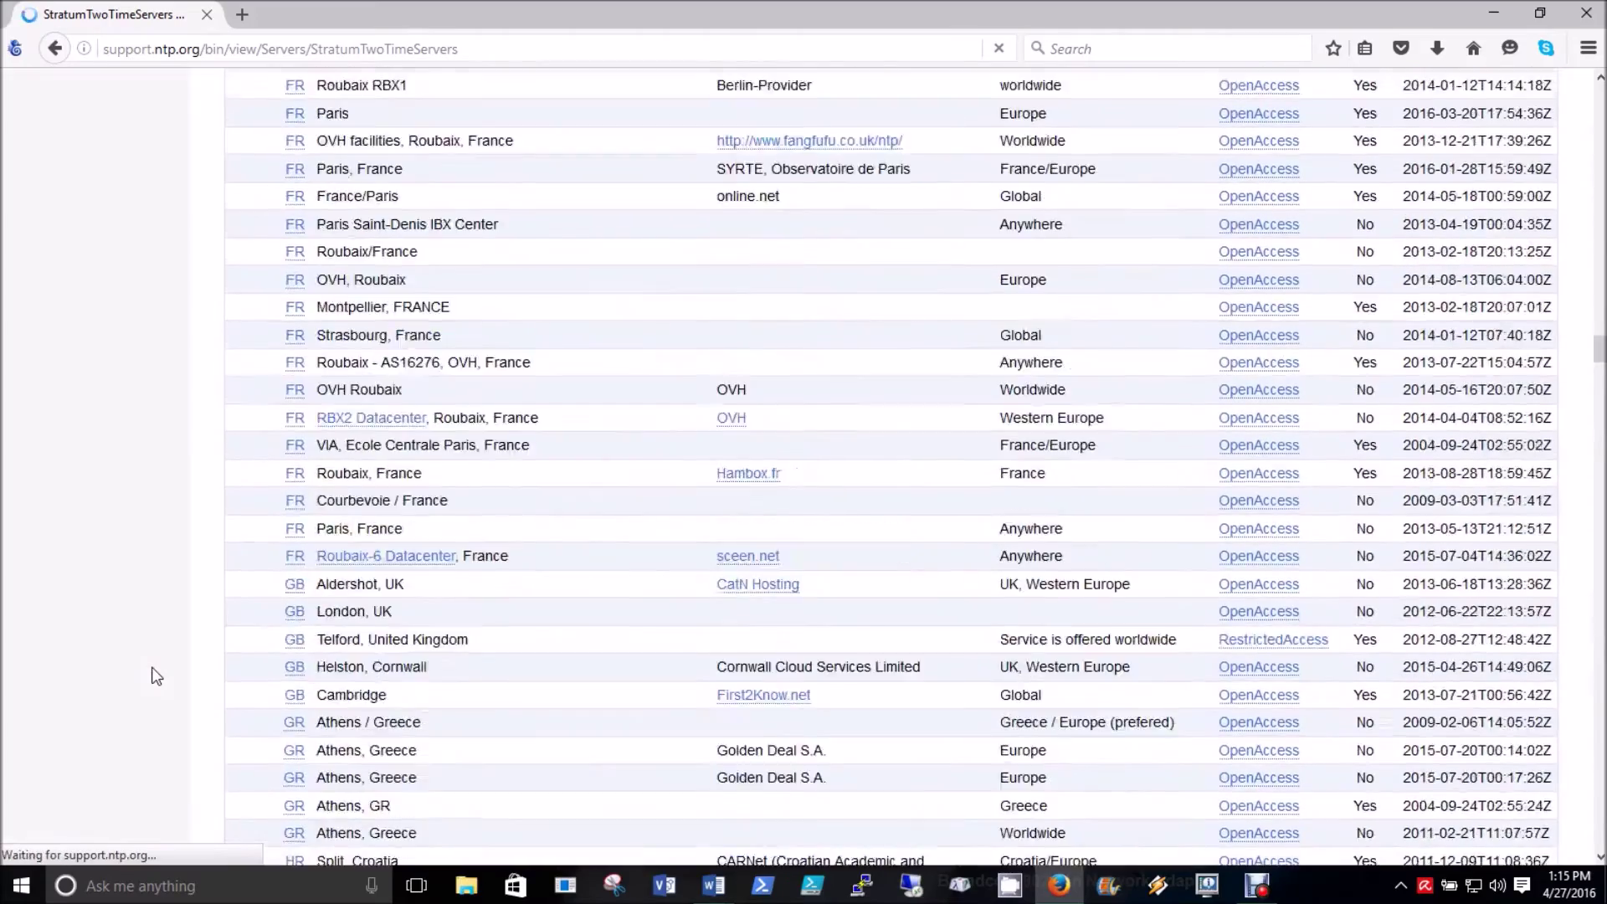
scroll(154, 676, "down", 20)
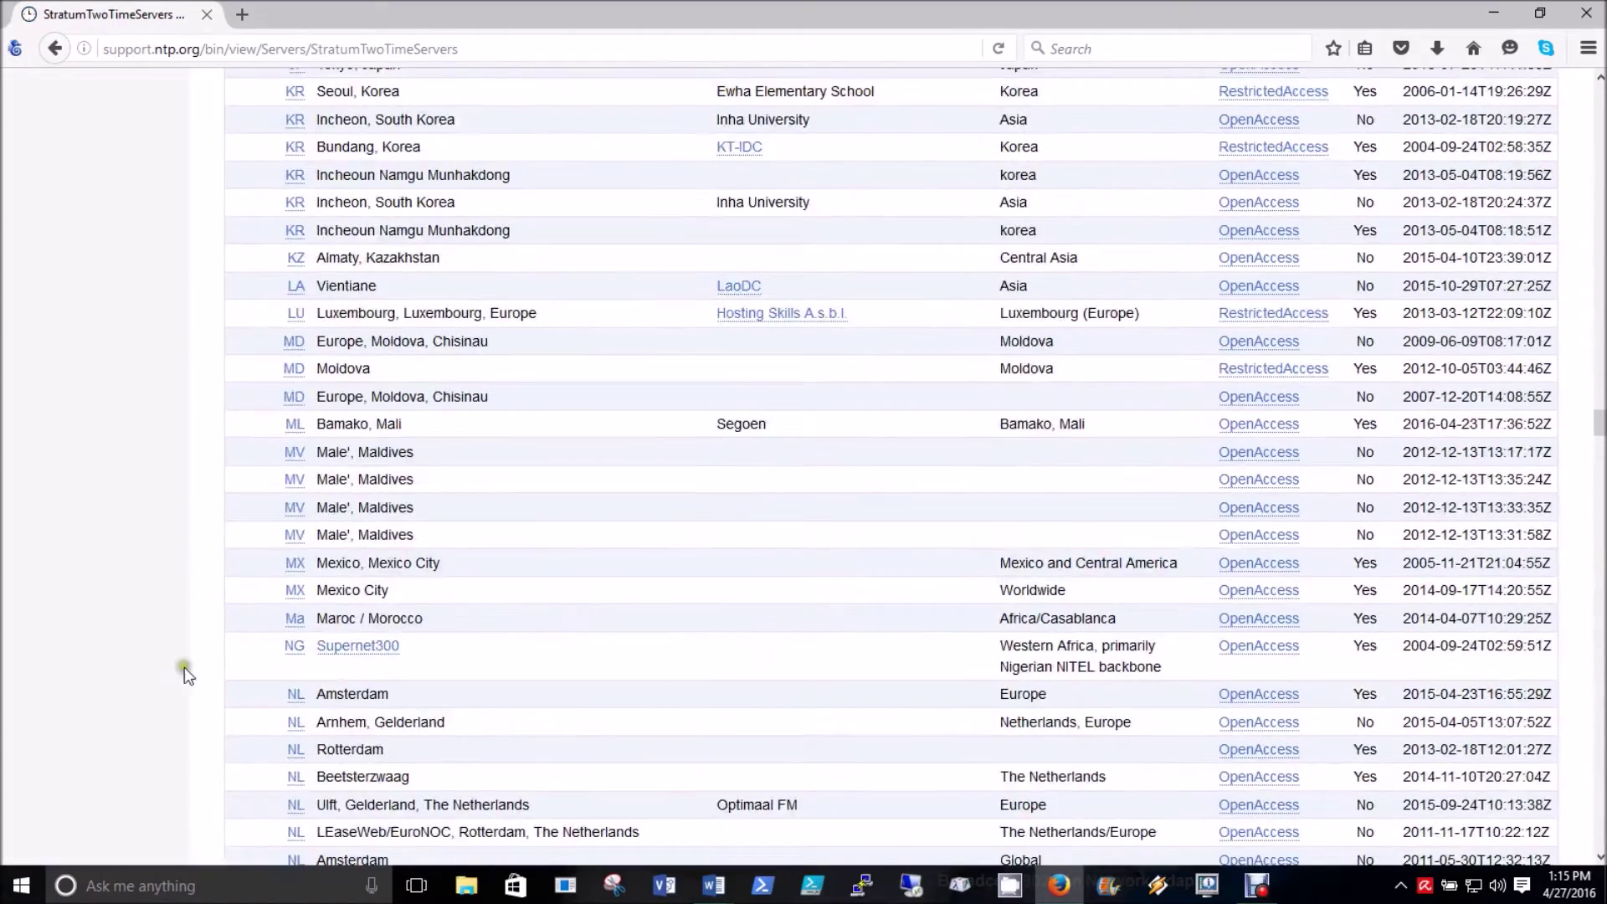
scroll(184, 666, "down", 20)
scroll(890, 470, "down", 15)
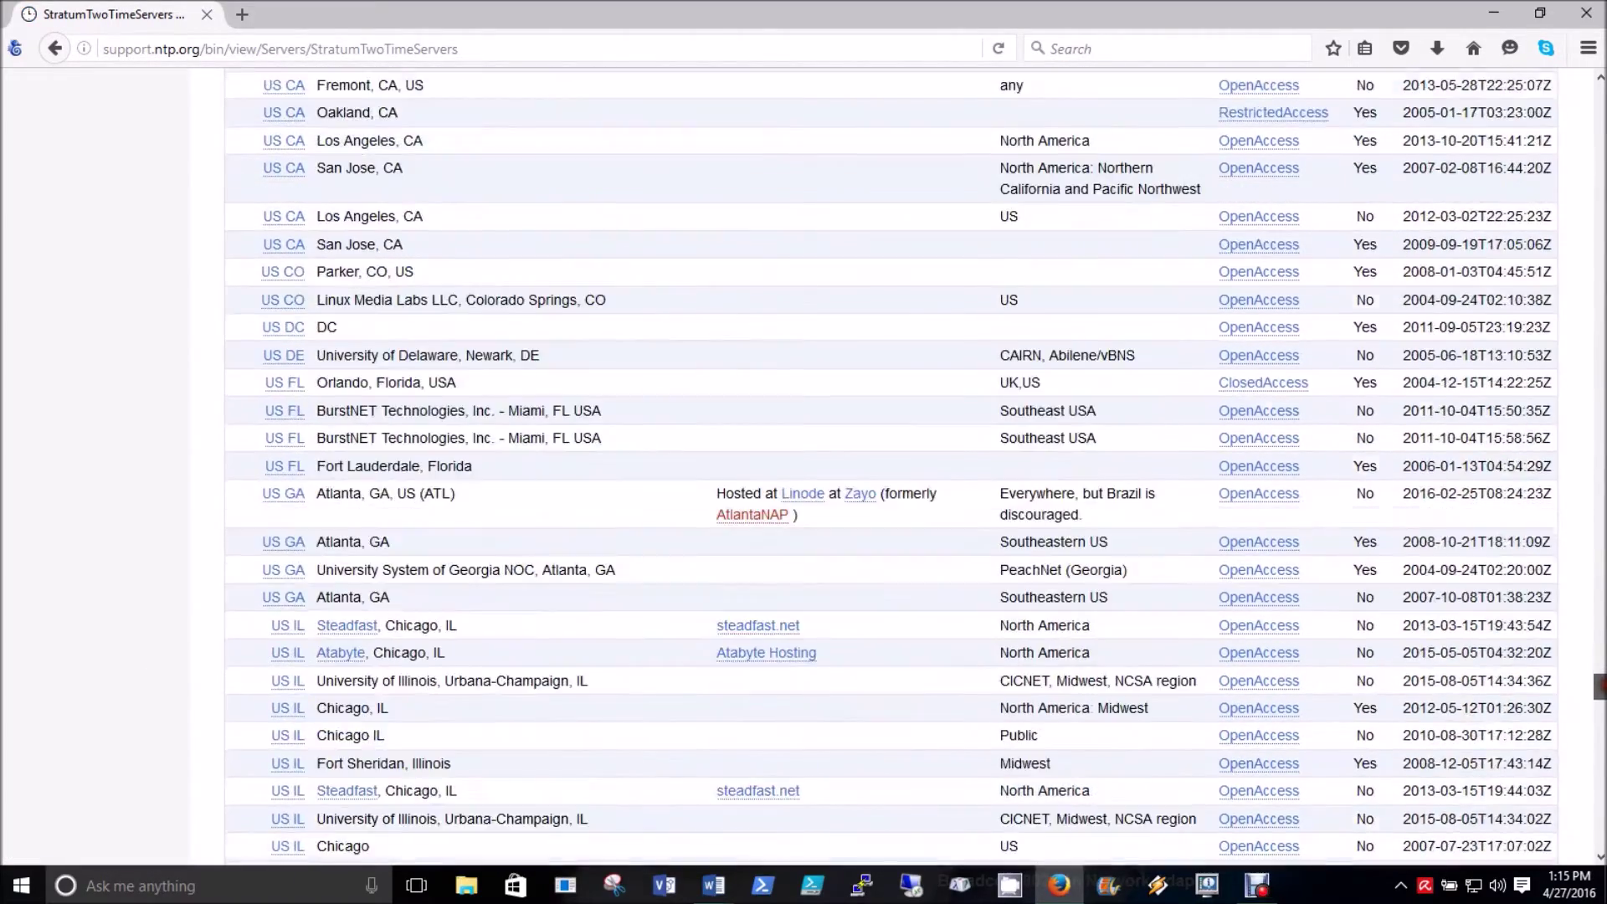
scroll(917, 469, "down", 1)
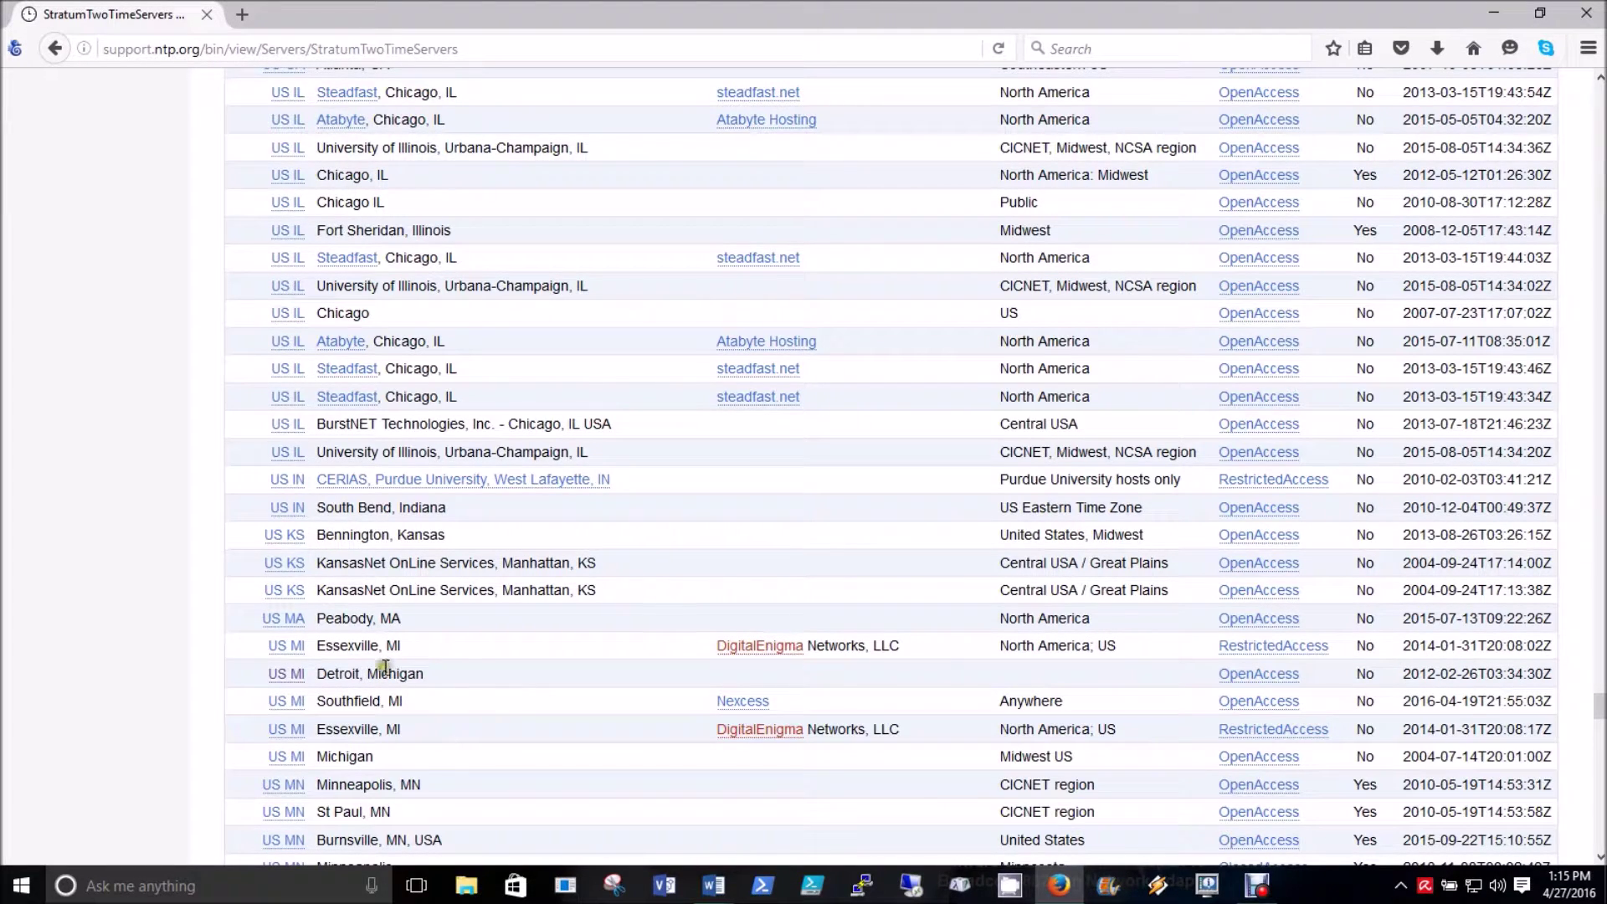
- Open the Detroit, Michigan server's details and select its hostname ntp.ishikawa.sne.jp
left_click(282, 680)
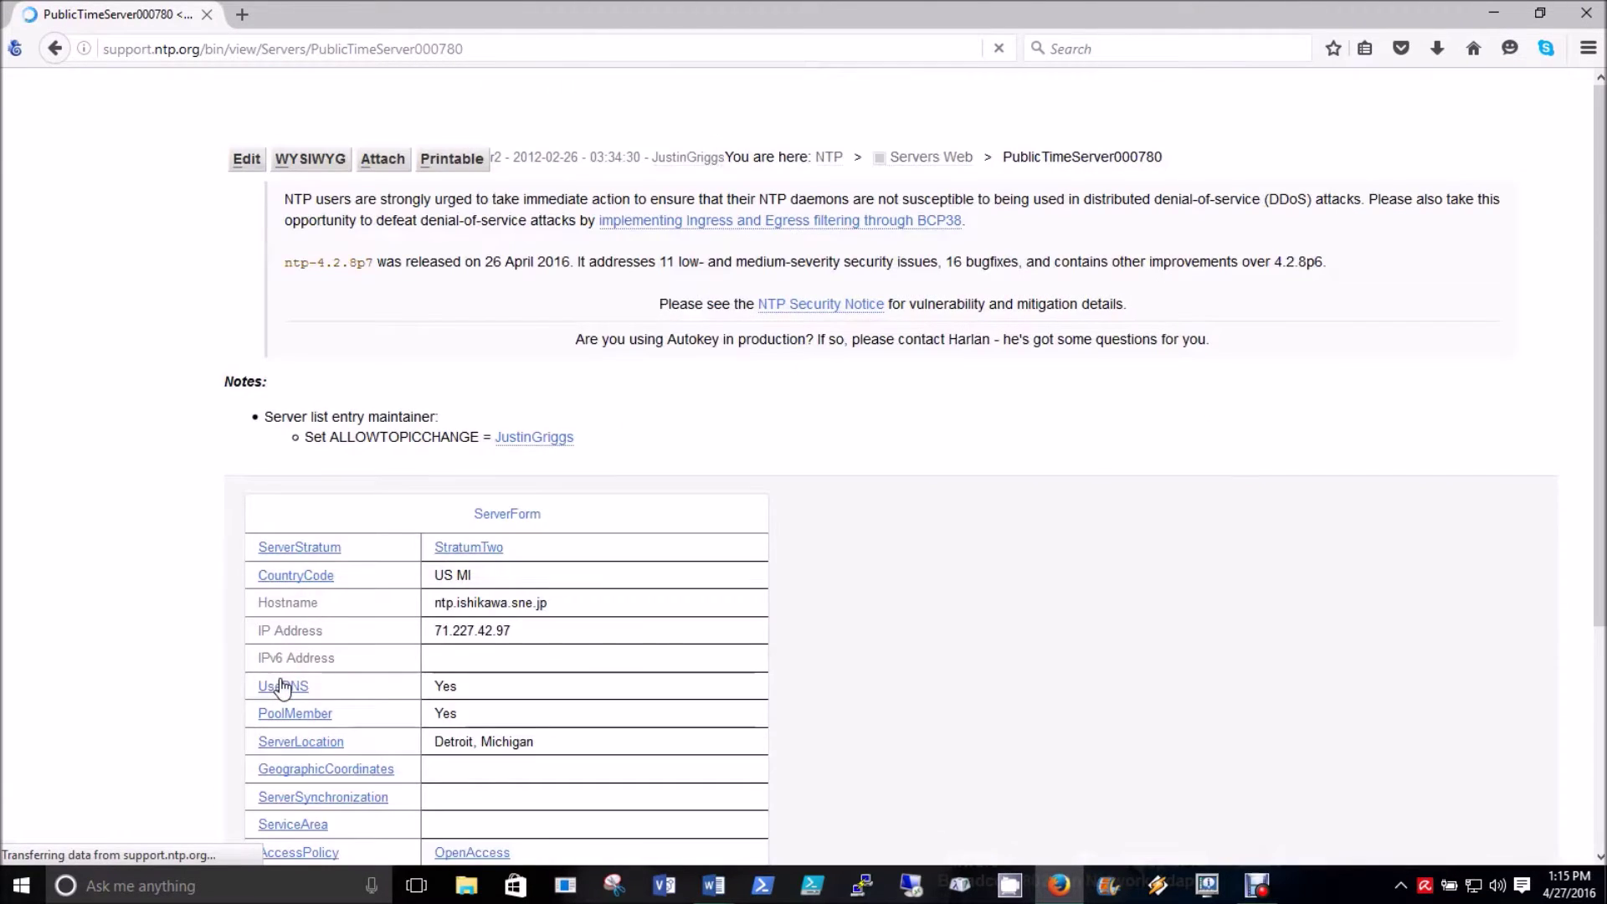
scroll(706, 640, "down", 5)
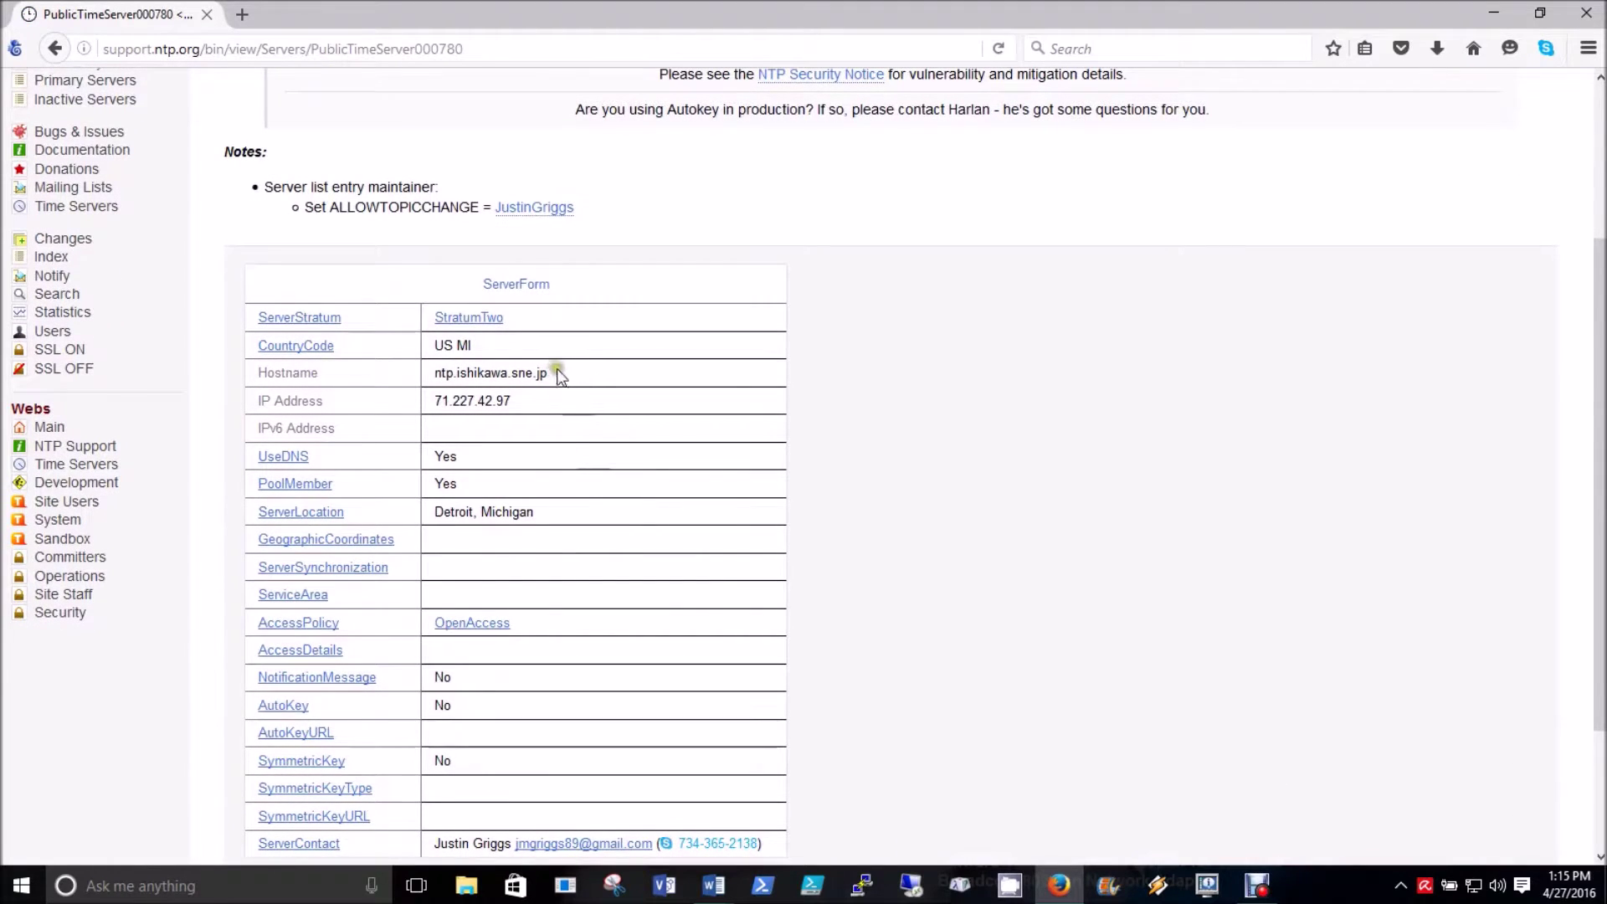
left_click_drag(551, 374, 432, 372)
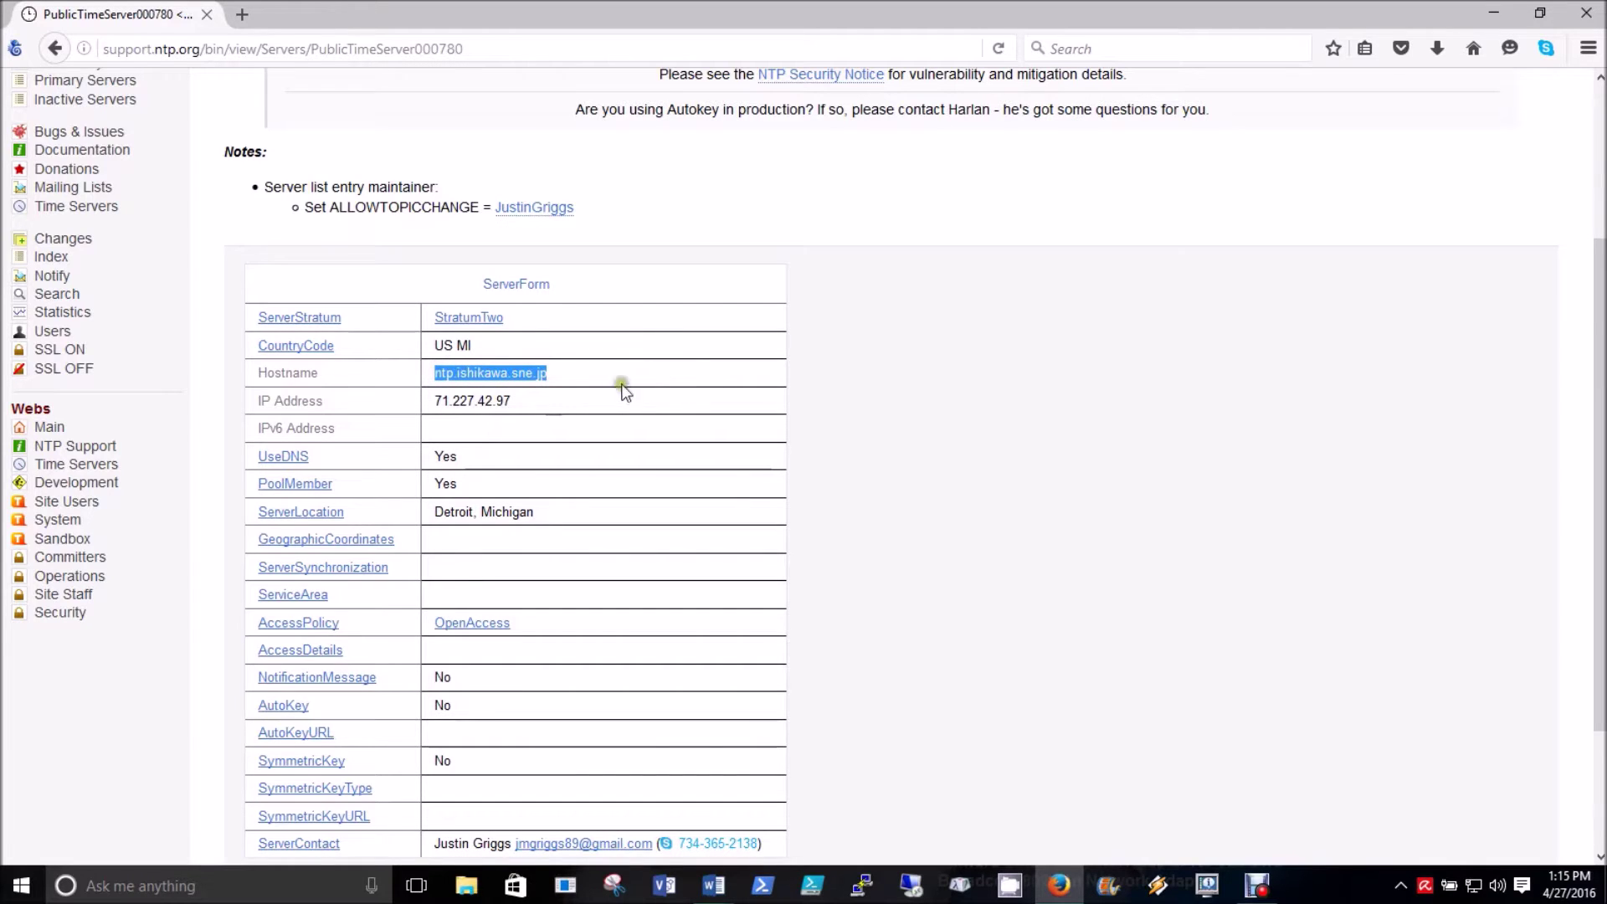
left_click(543, 408)
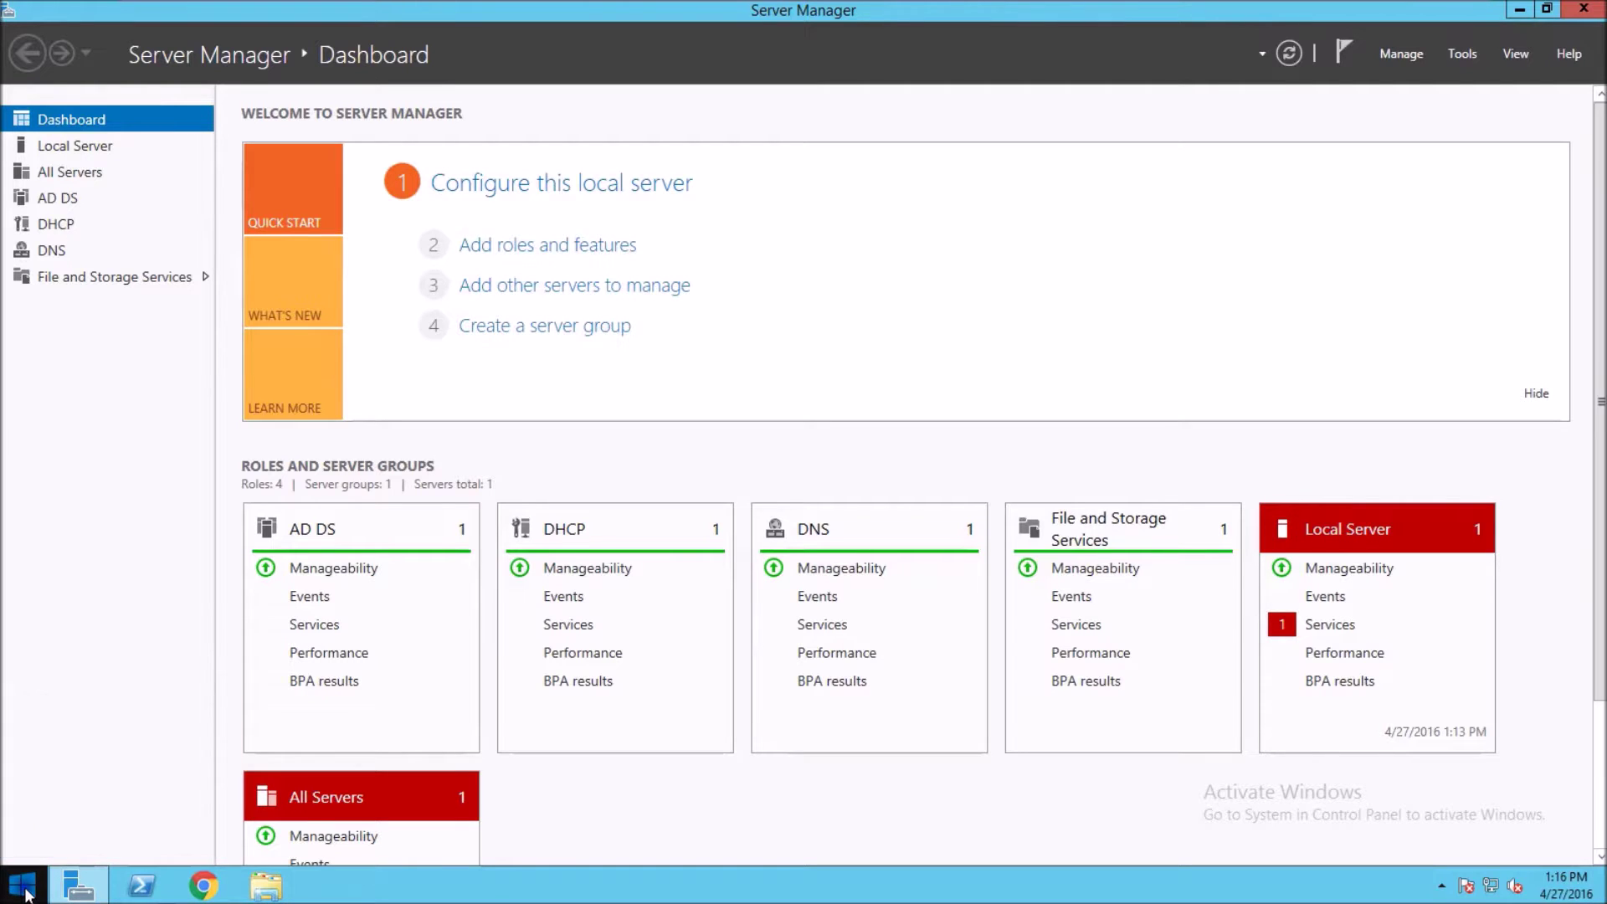
right_click(26, 892)
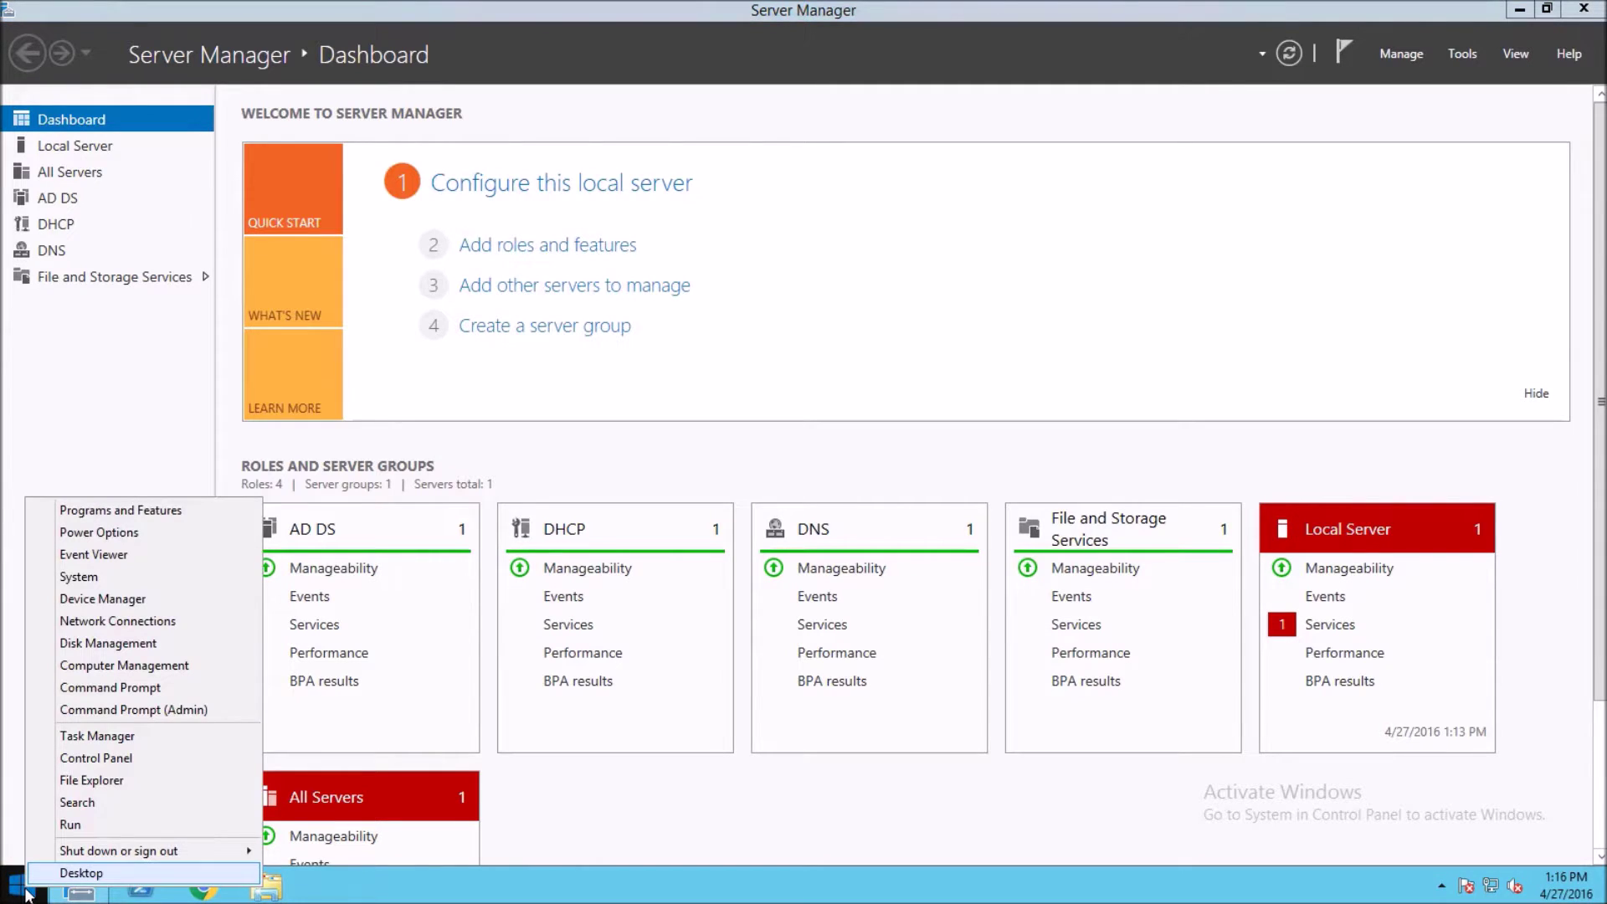
left_click(92, 578)
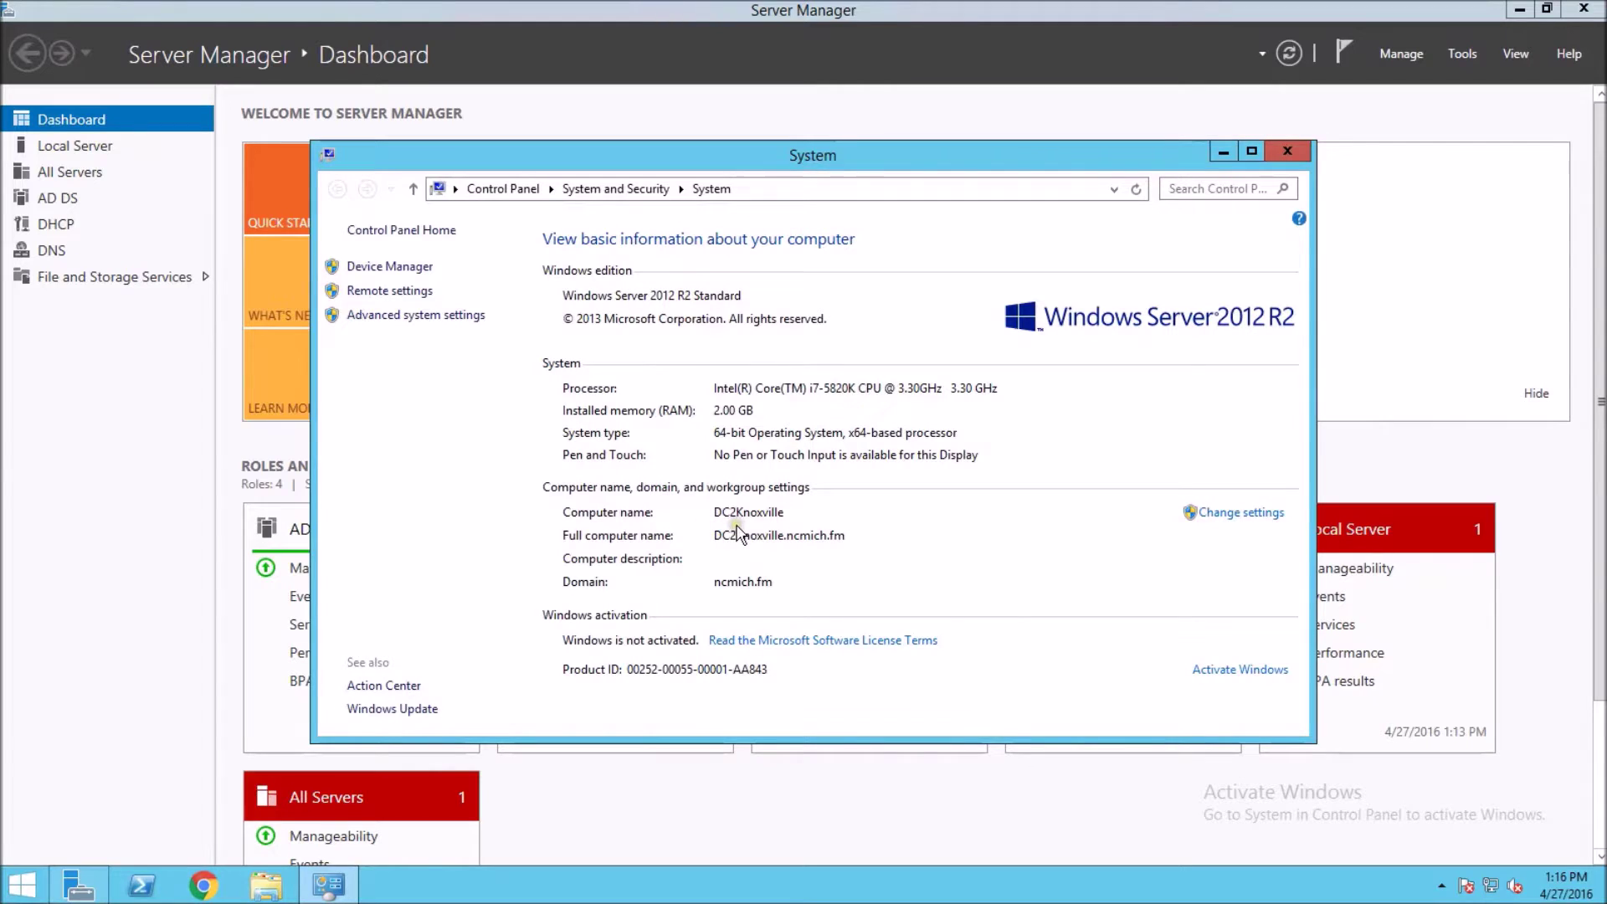
left_click(1288, 150)
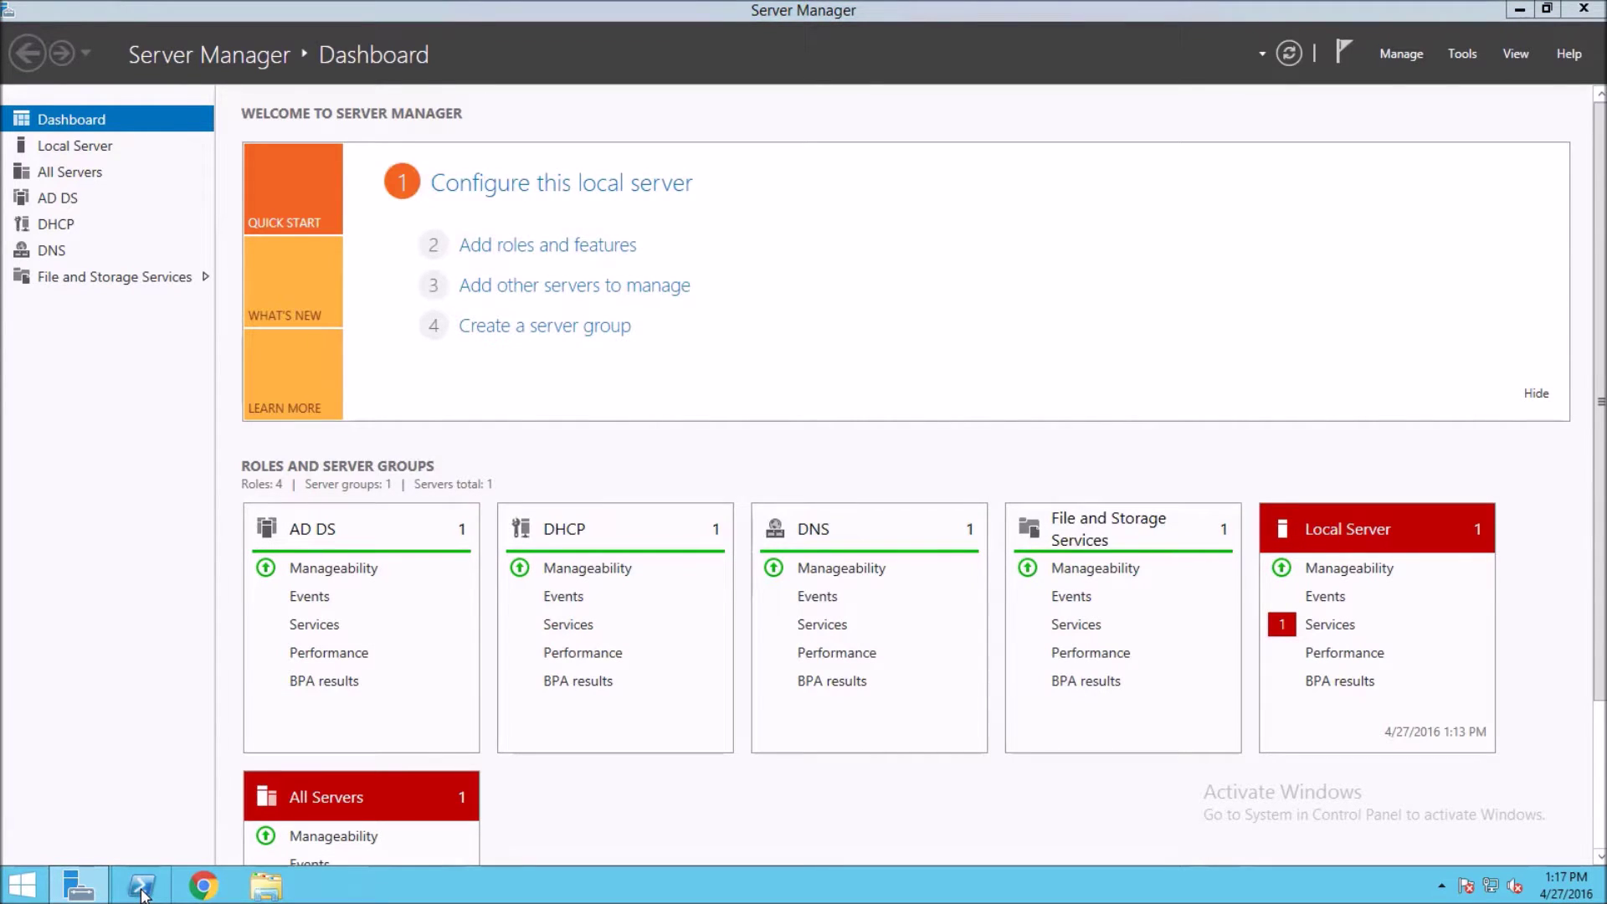
- Launch PowerShell from the taskbar as Administrator and approve the UAC prompt
right_click(143, 894)
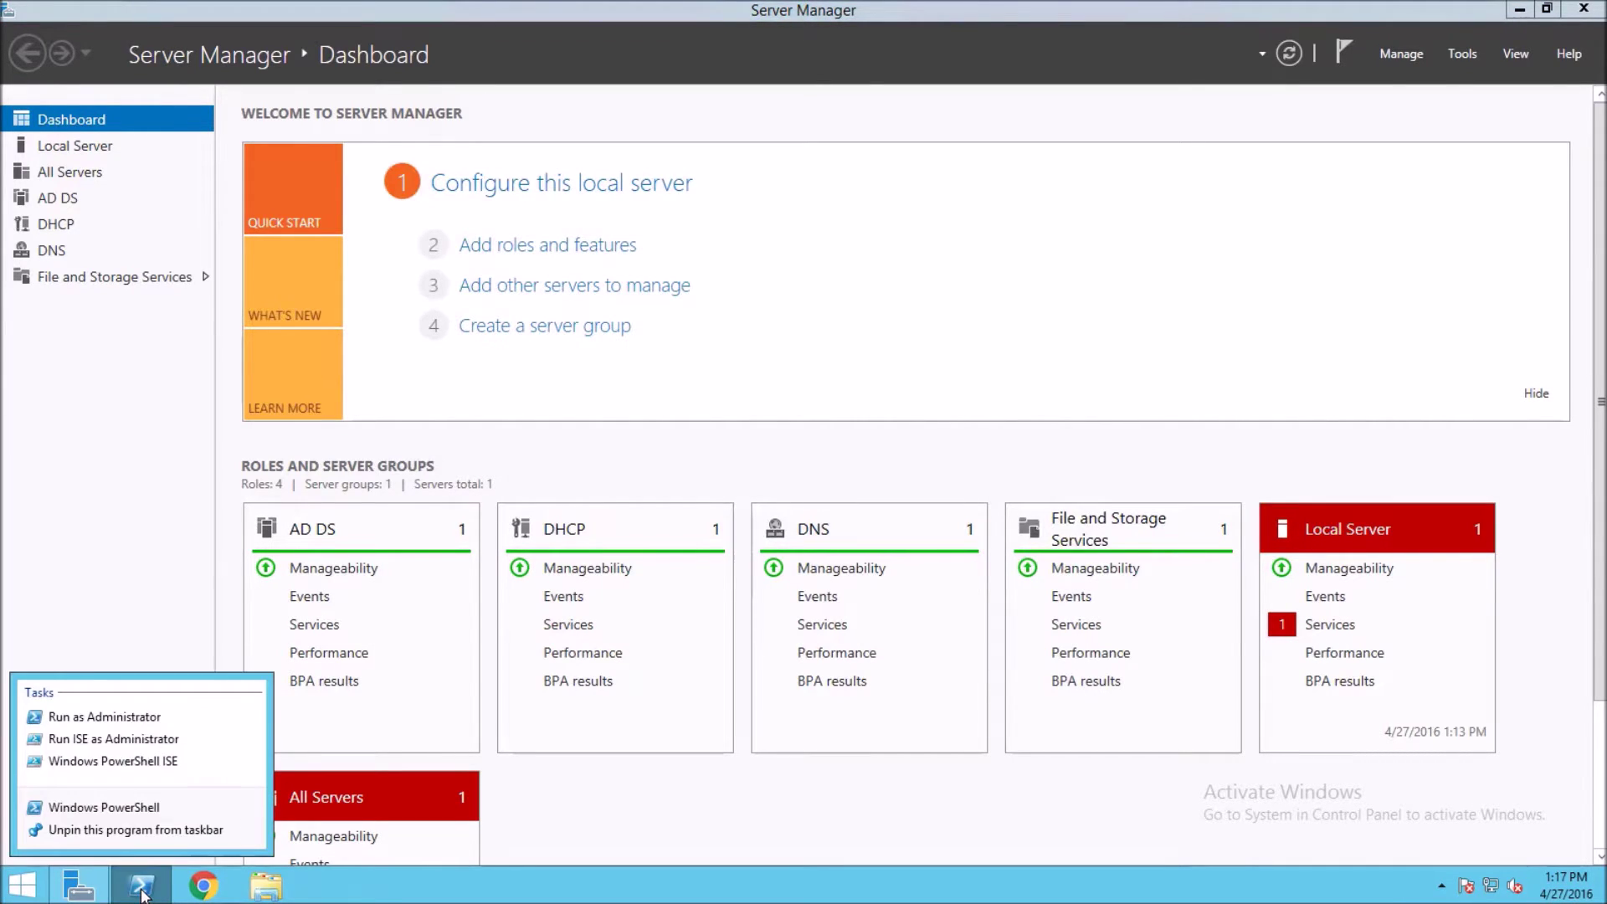
left_click(138, 720)
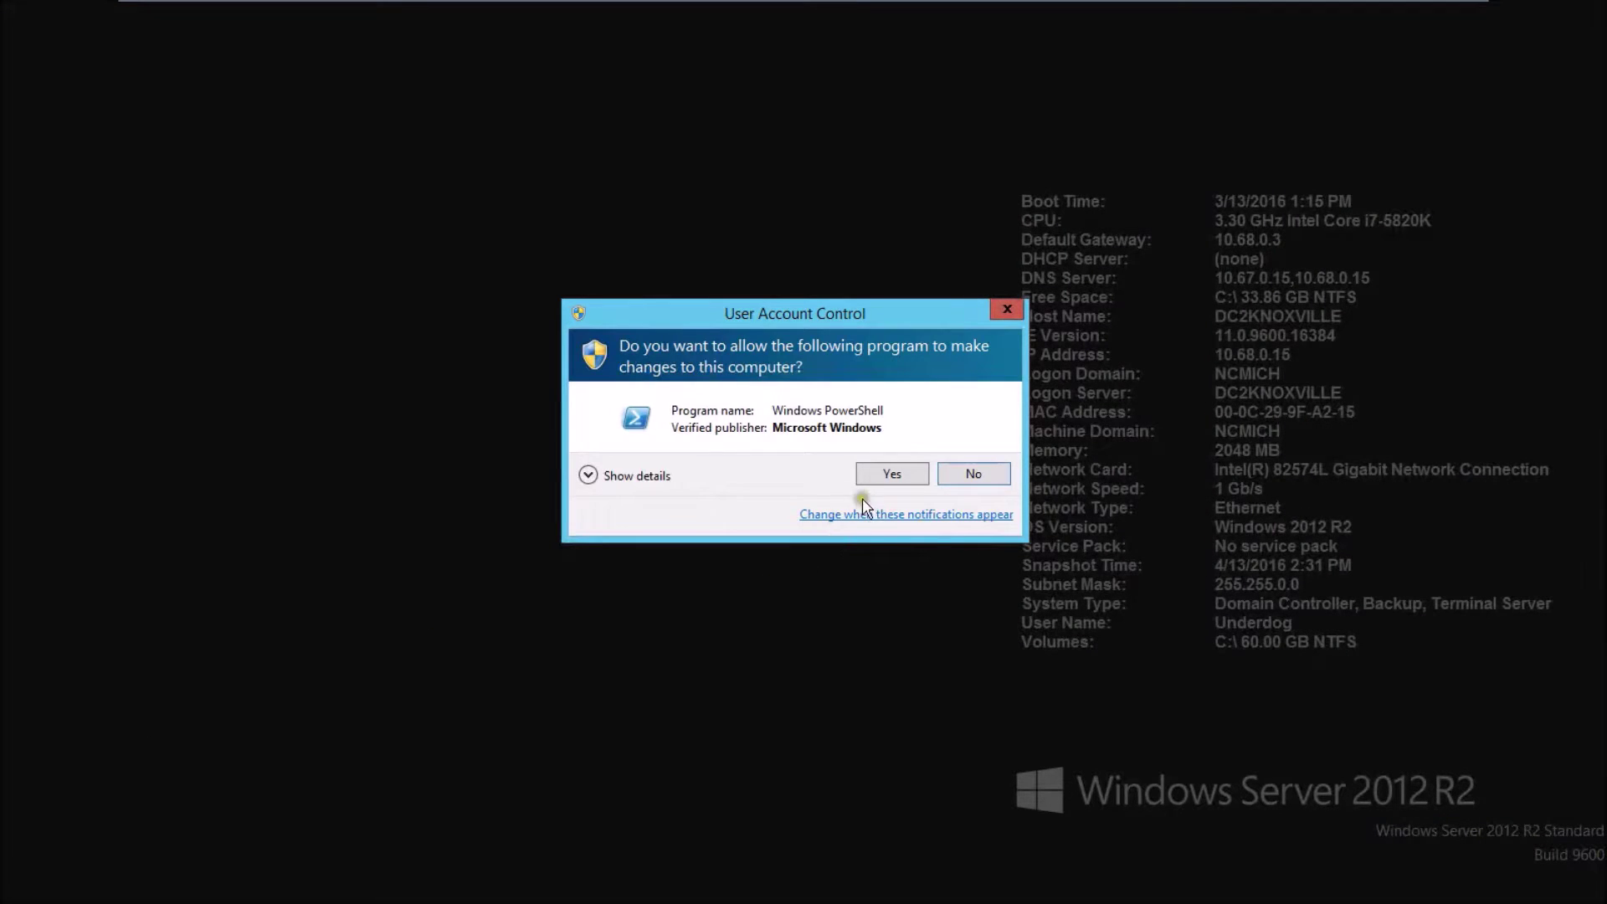
left_click(895, 479)
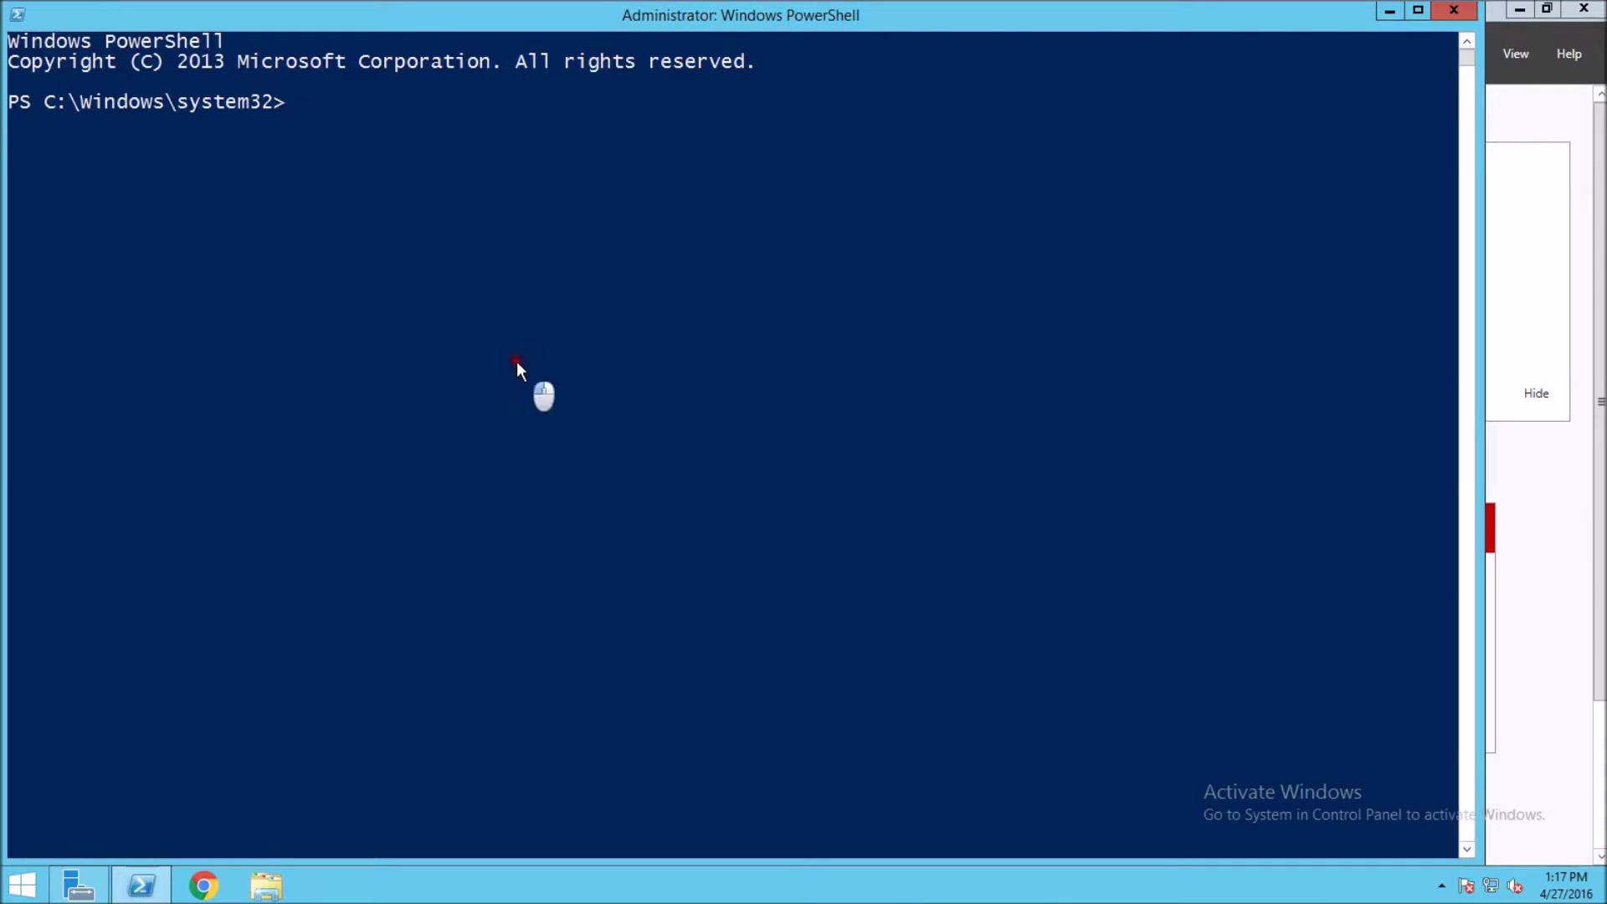
left_click(517, 363)
- Run 'netdom query /domain:ncmich.fm fsmo' to confirm DC2Knoxville holds the PDC role, then start the w32tm command
type("netdom query")
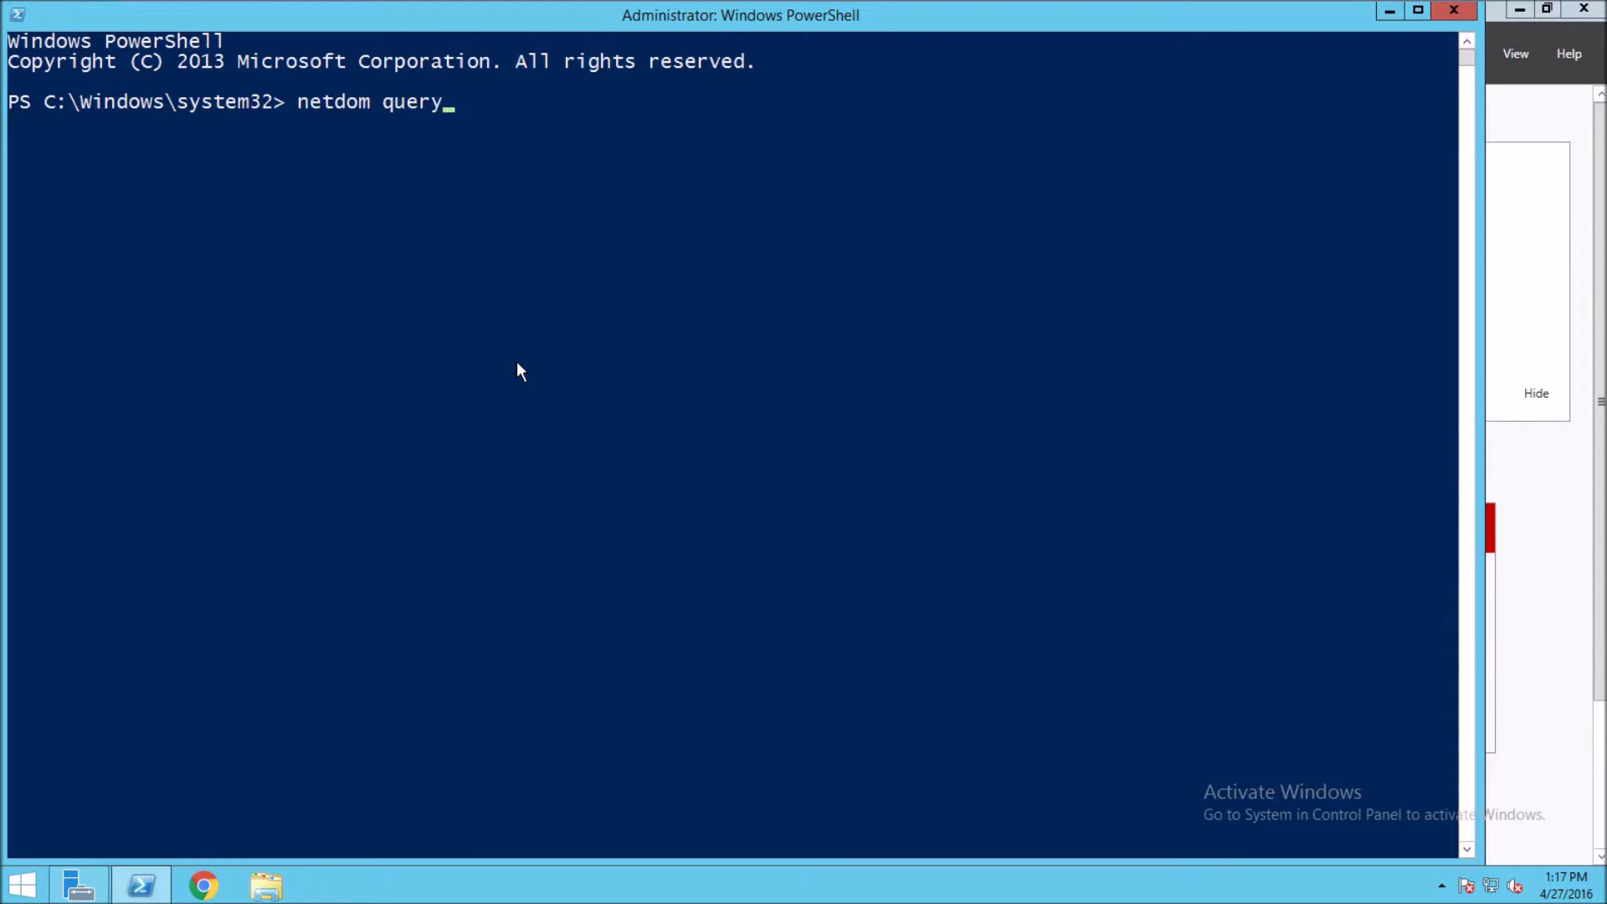
type(" /domo")
key("BackSpace")
type("ain:ncmic")
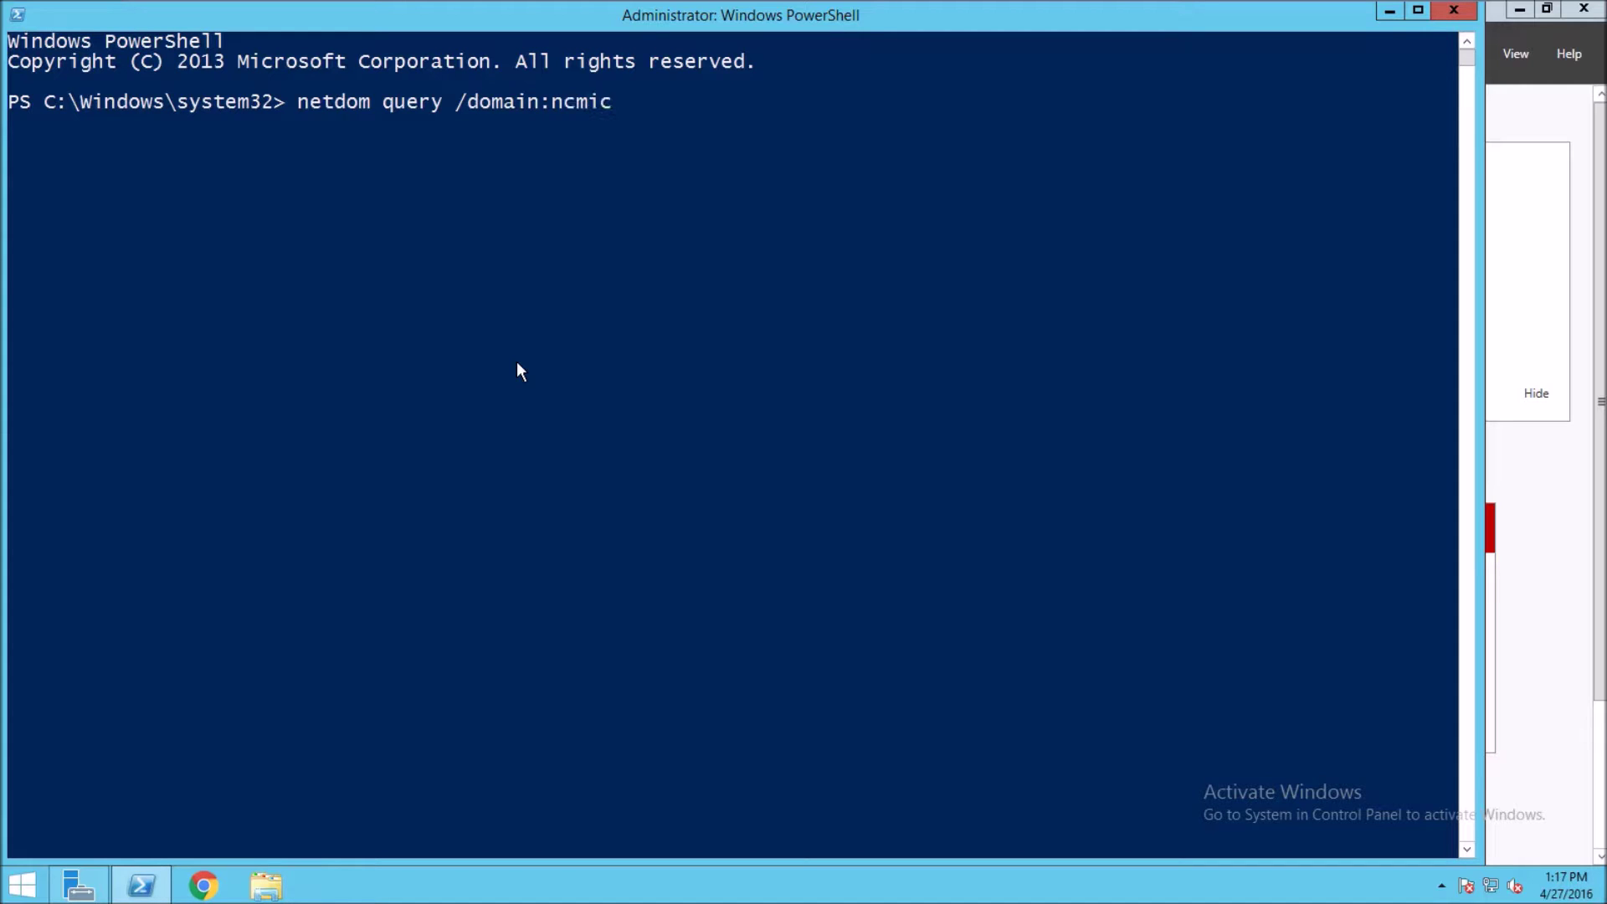
type("h.fm fsmo")
key("Return")
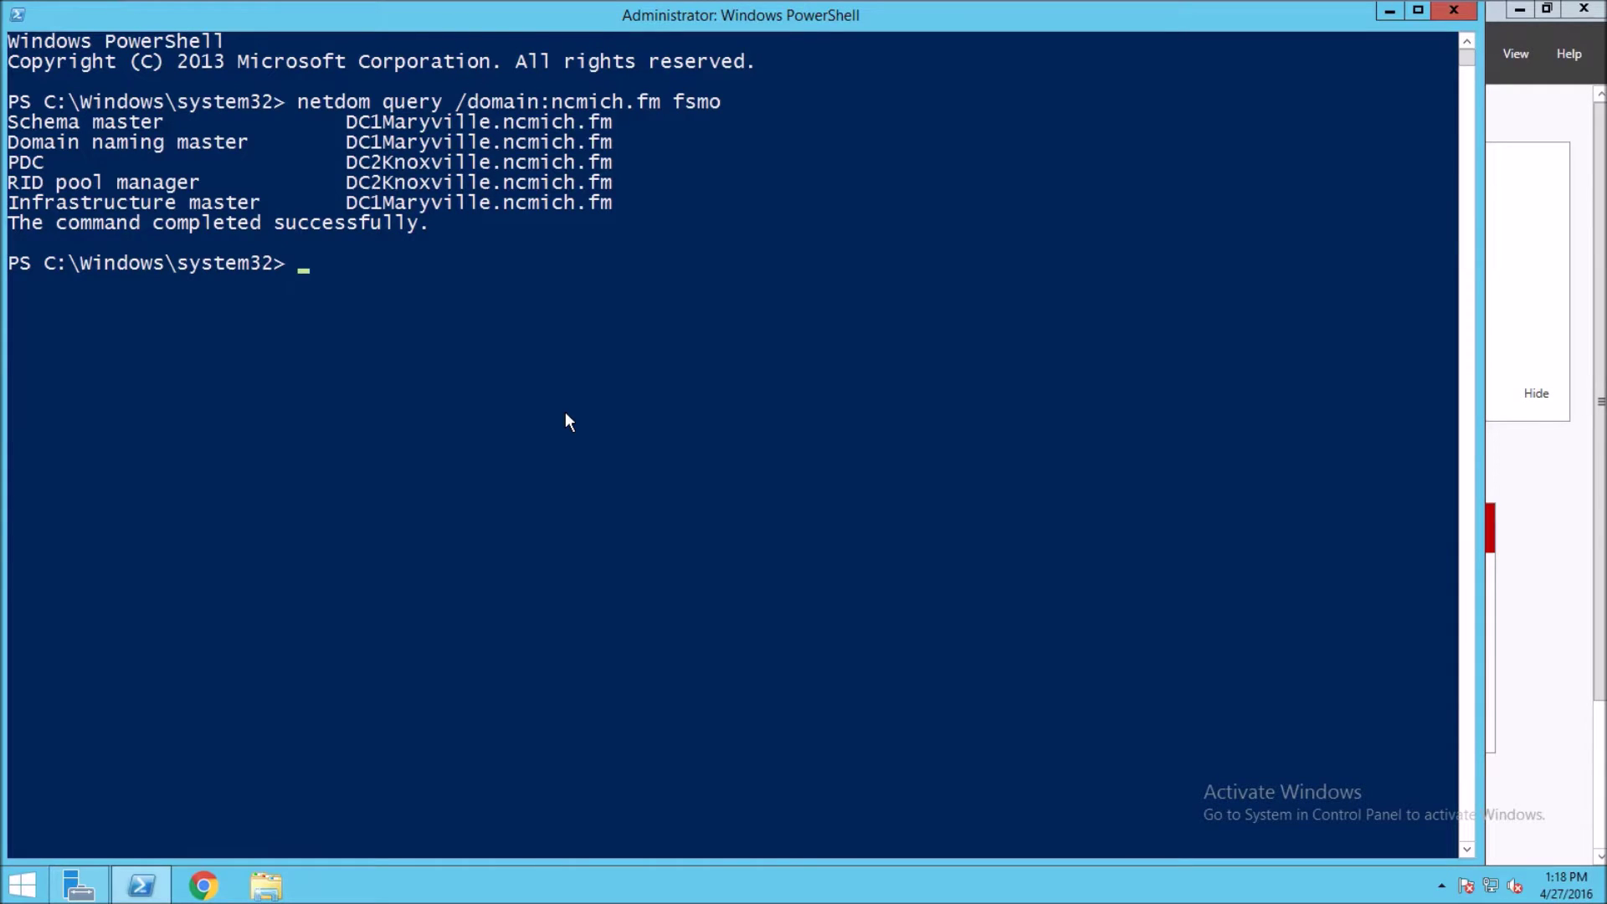
type("w32tm /config /")
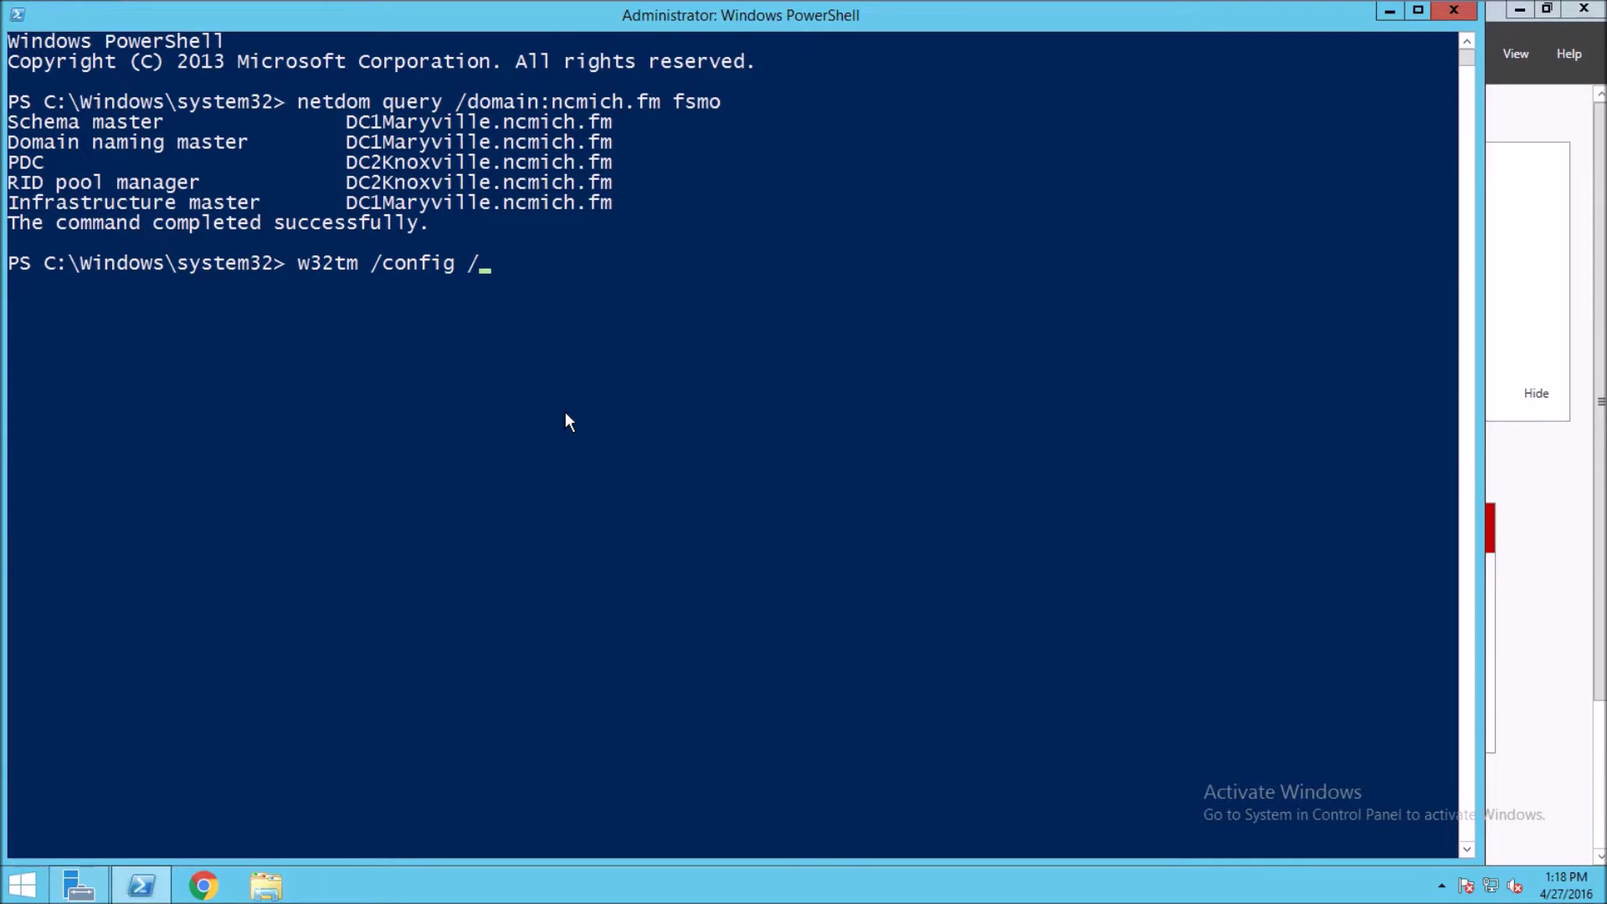
type("manualpeer")
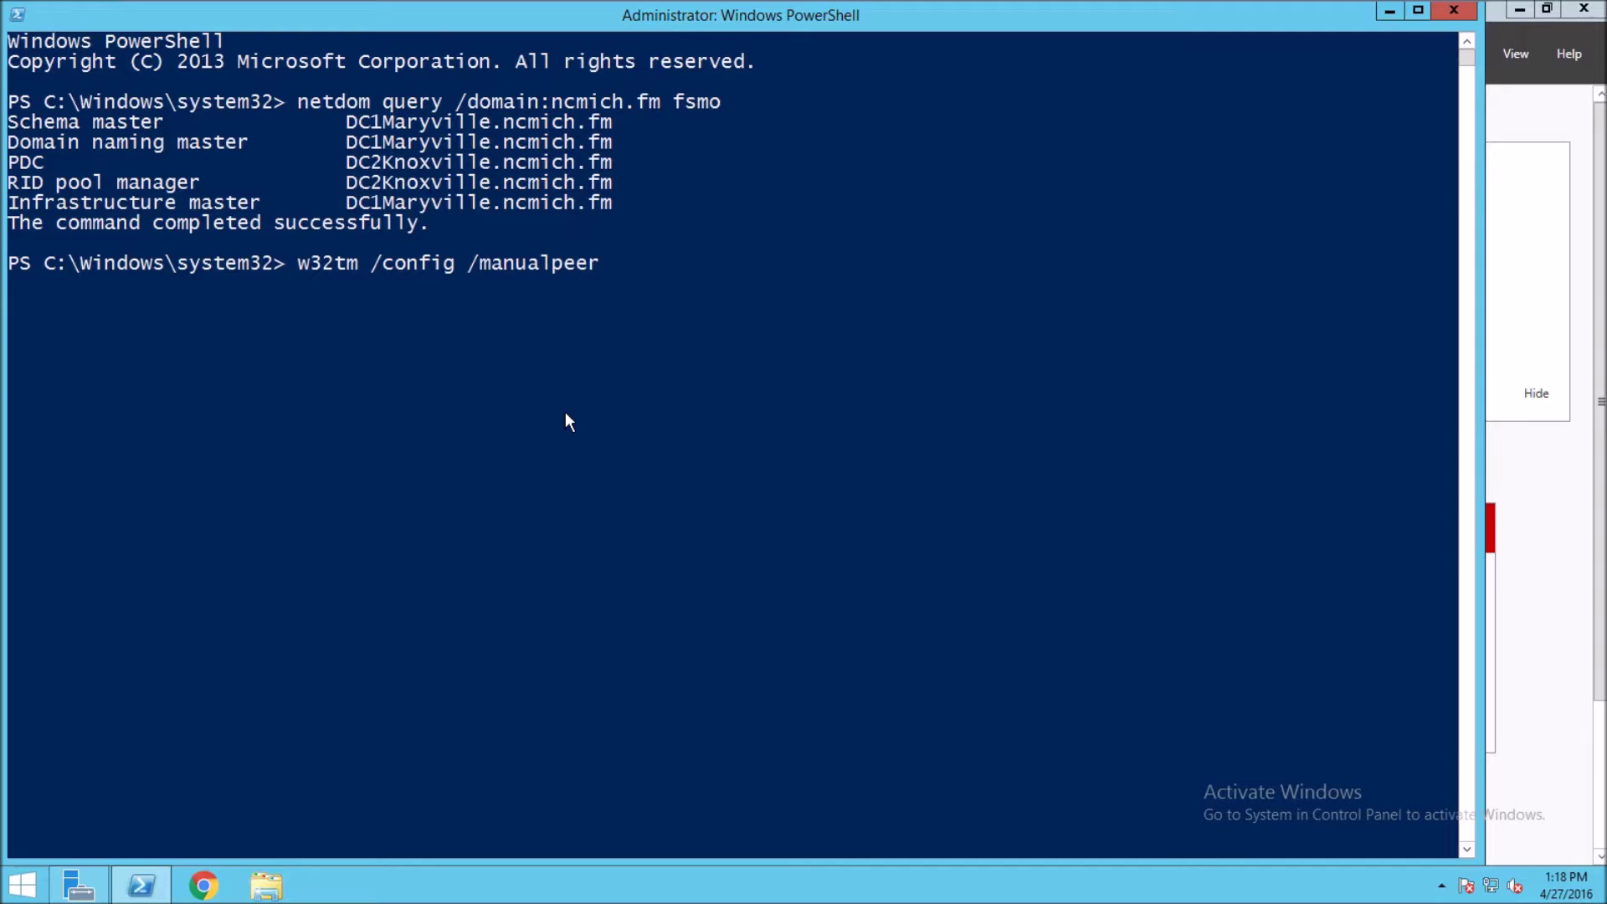
type("list")
- Run 'w32tm /config /manualpeerlist:ntp.ishikawa.sne.jp /syncfromflags:manual /reliable:yes /update'
type(":")
type("ntp.isho")
key("BackSpace")
type("ikawa")
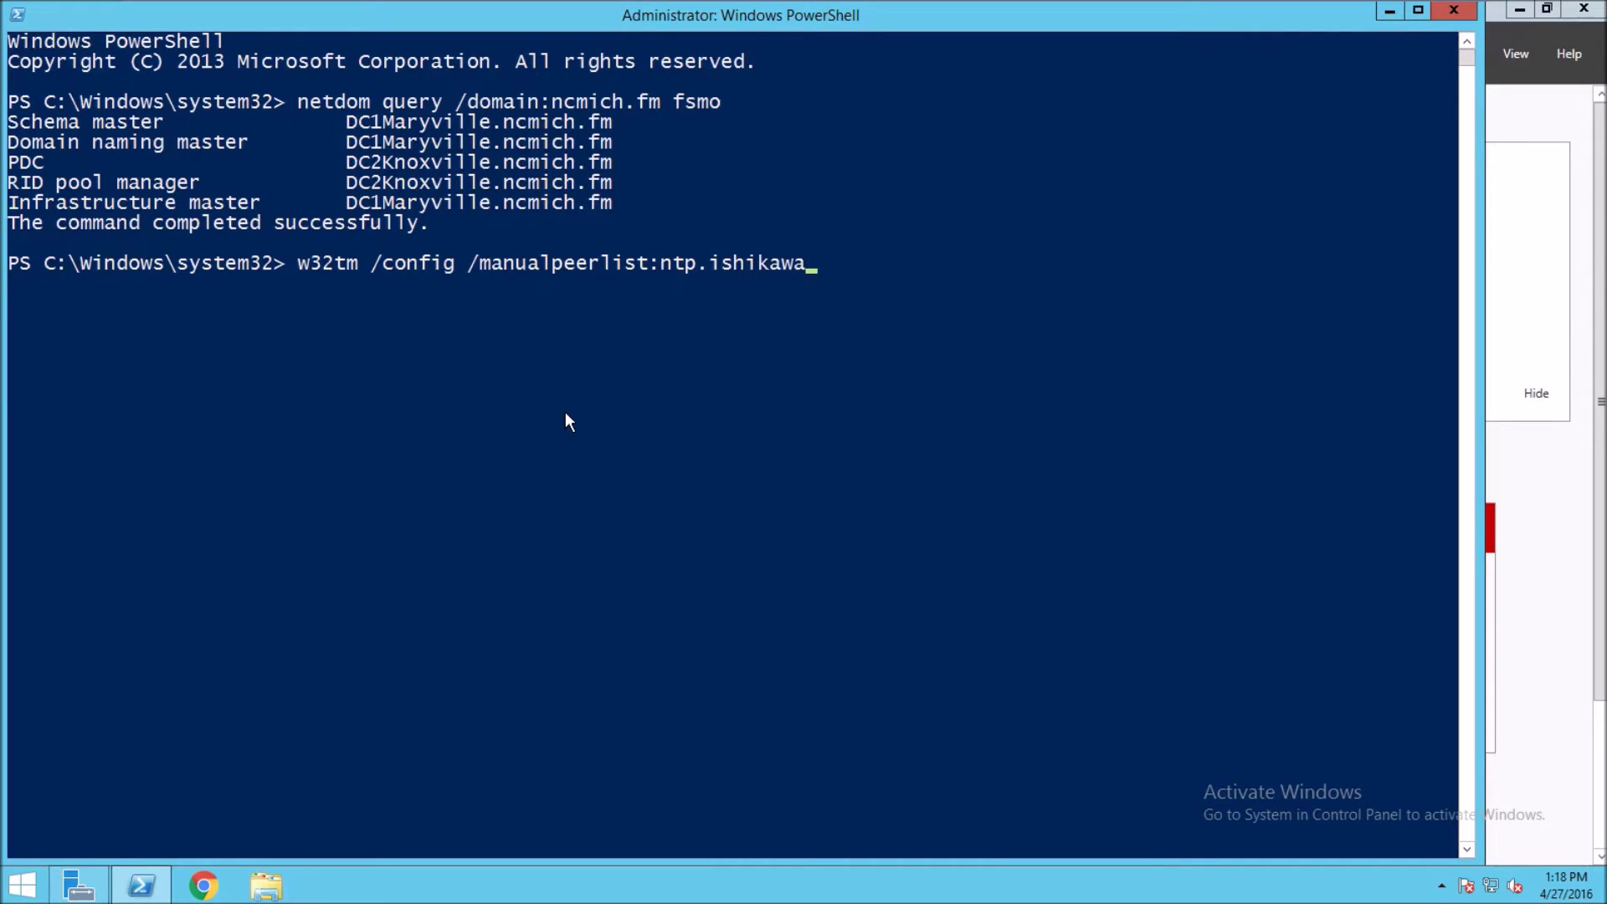
type(".sne.jp")
type("/syb")
key("BackSpace")
type("ncfrom")
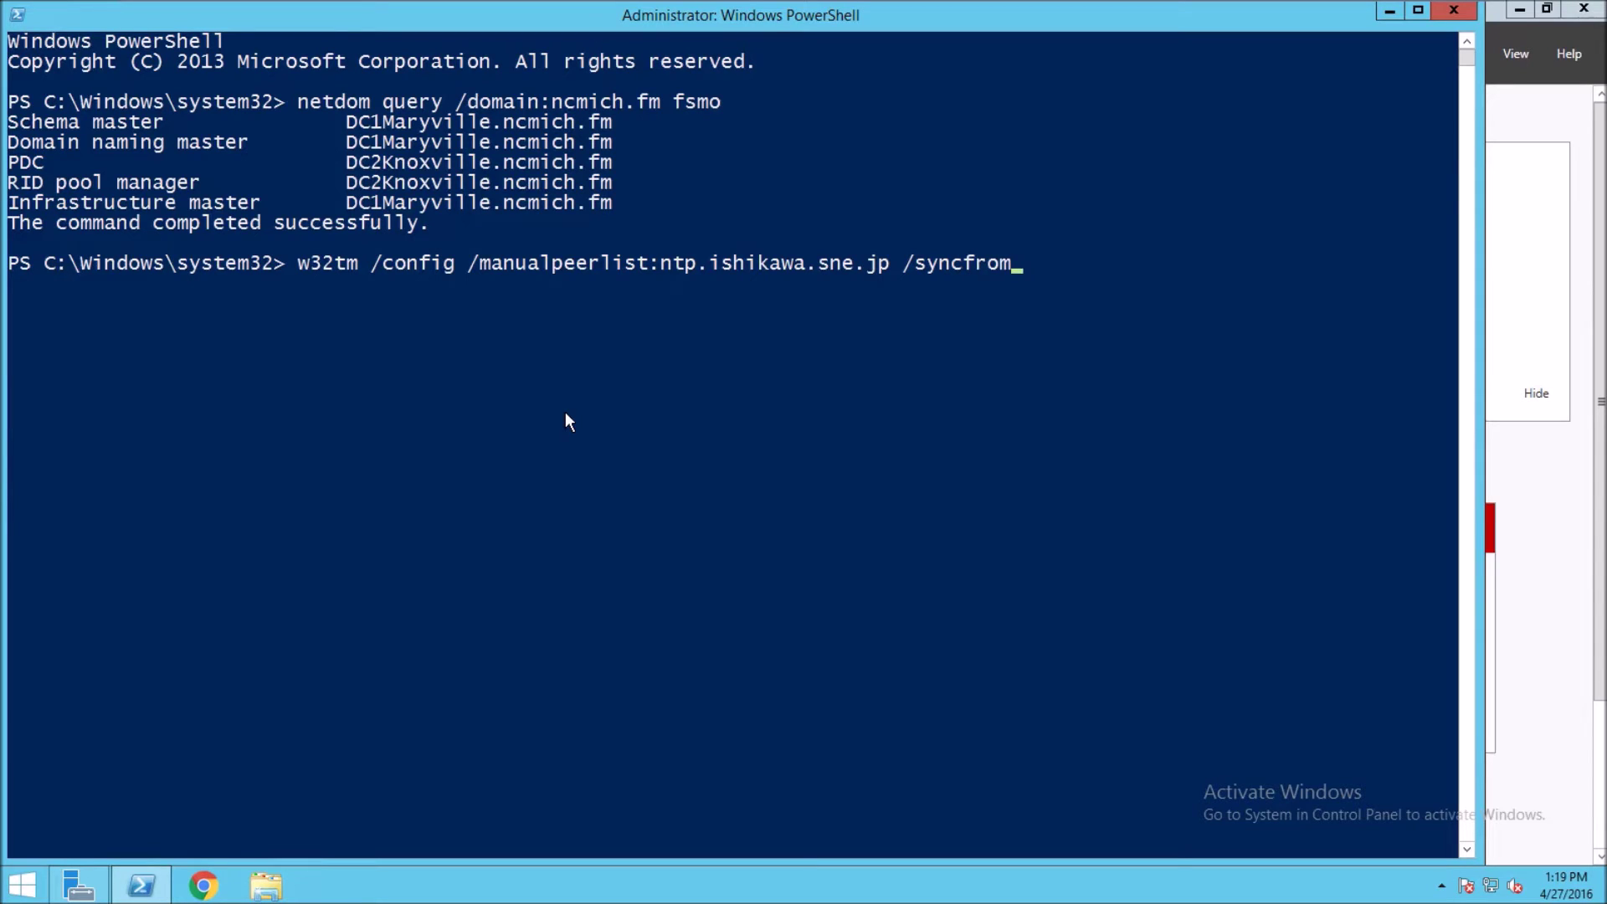
type("flags:manual")
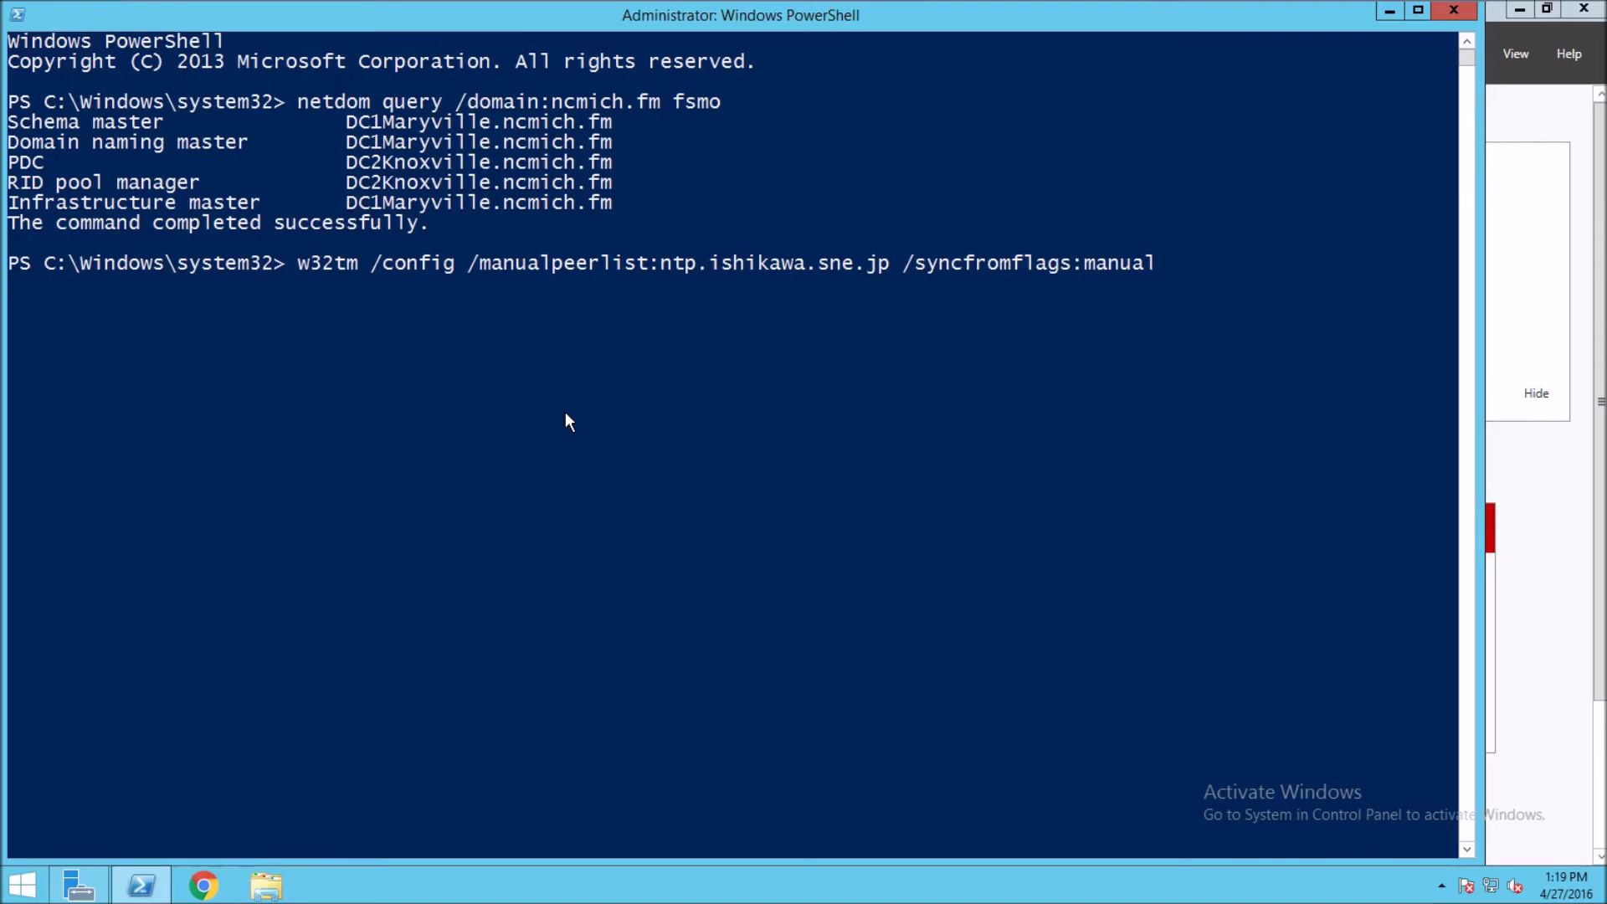
type(" /reliabe")
key("BackSpace")
type("le:yes")
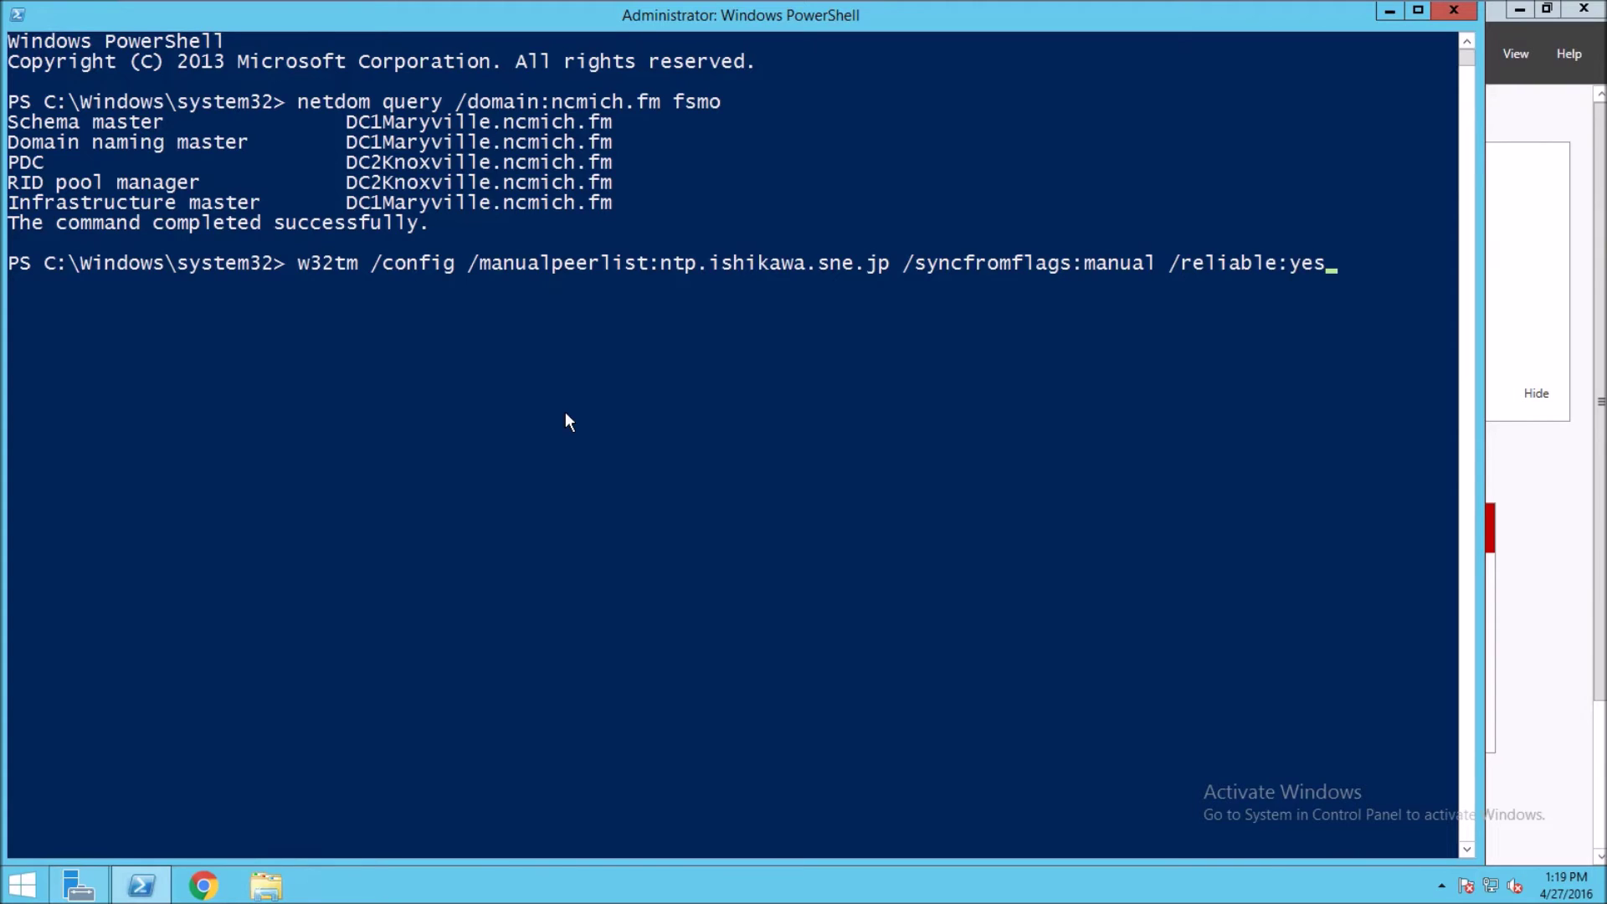
type(" /update")
key("Return")
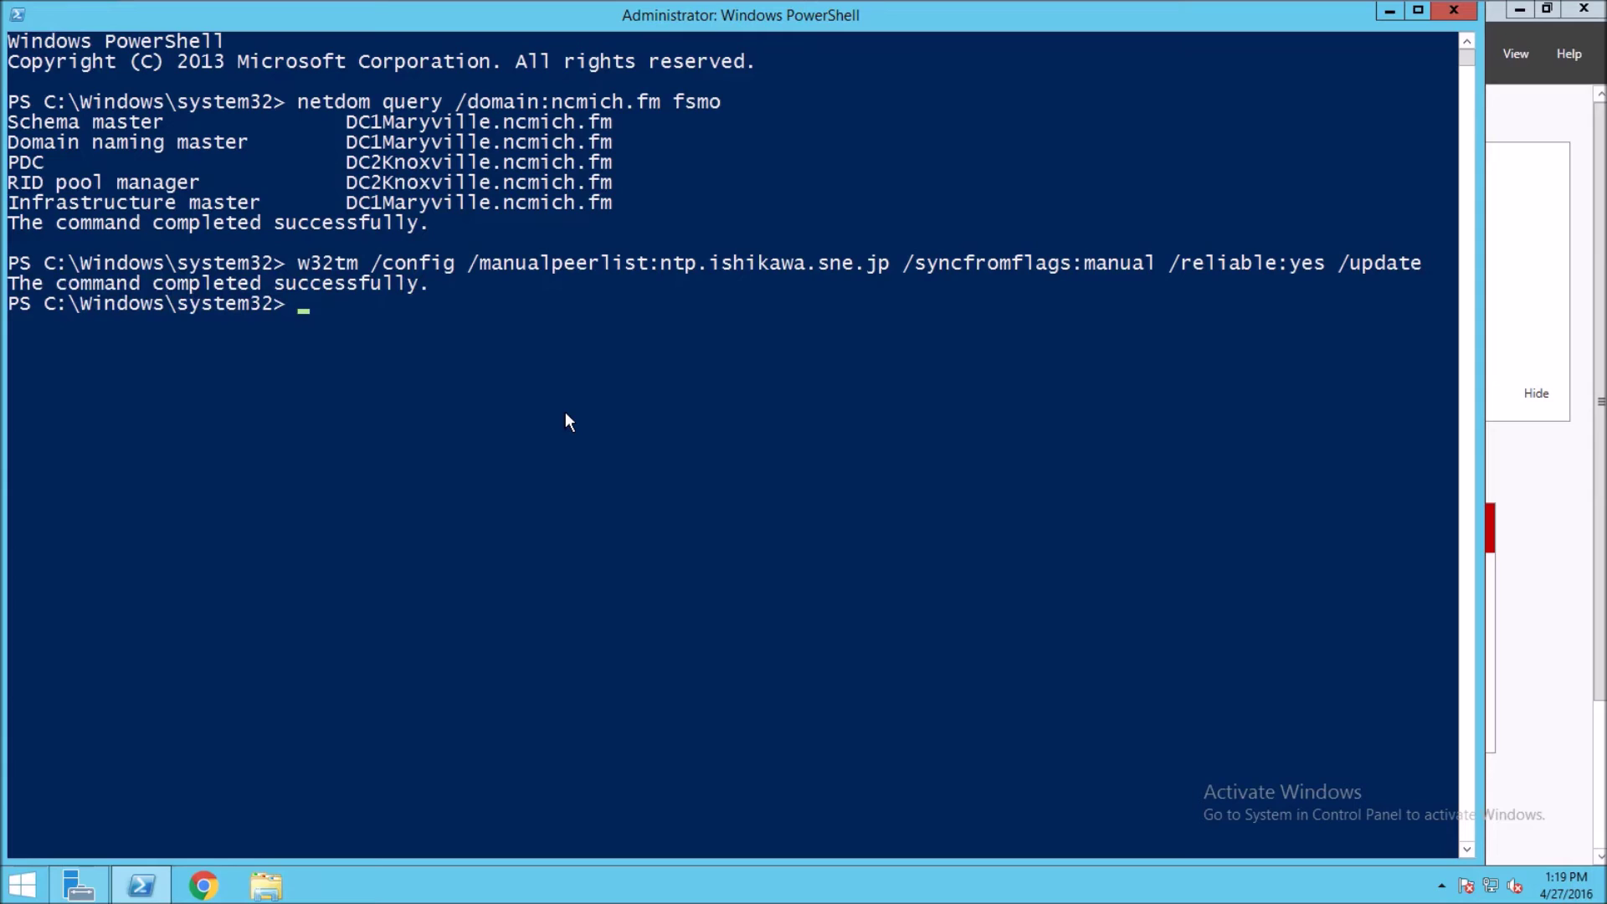